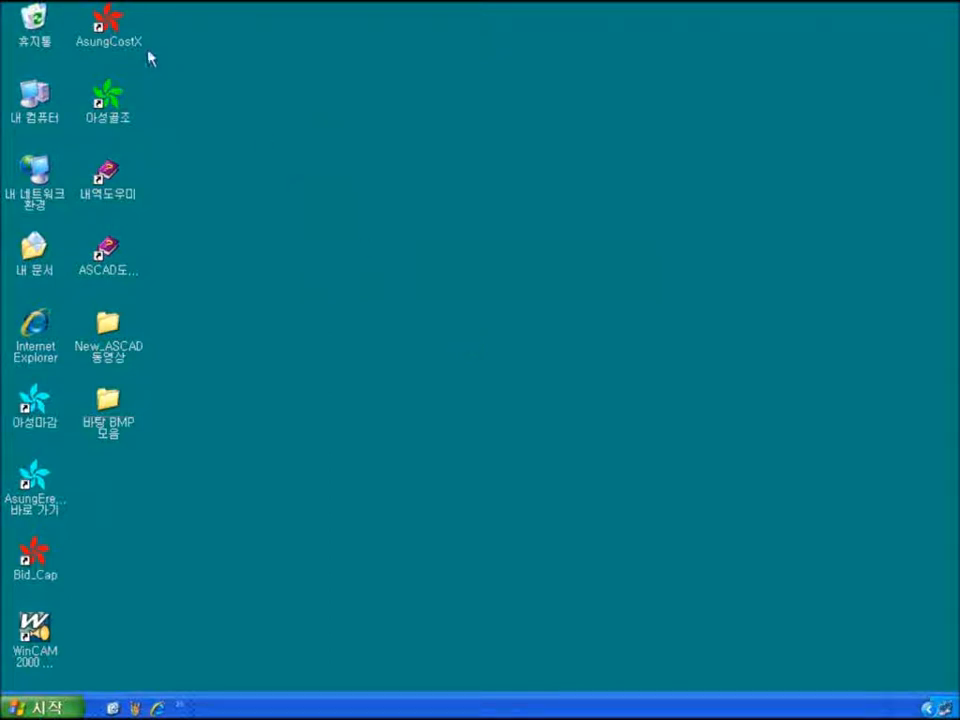
Step: Launch AsungCostX and look over the form for creating a new project, closing it without creating one
click(119, 44)
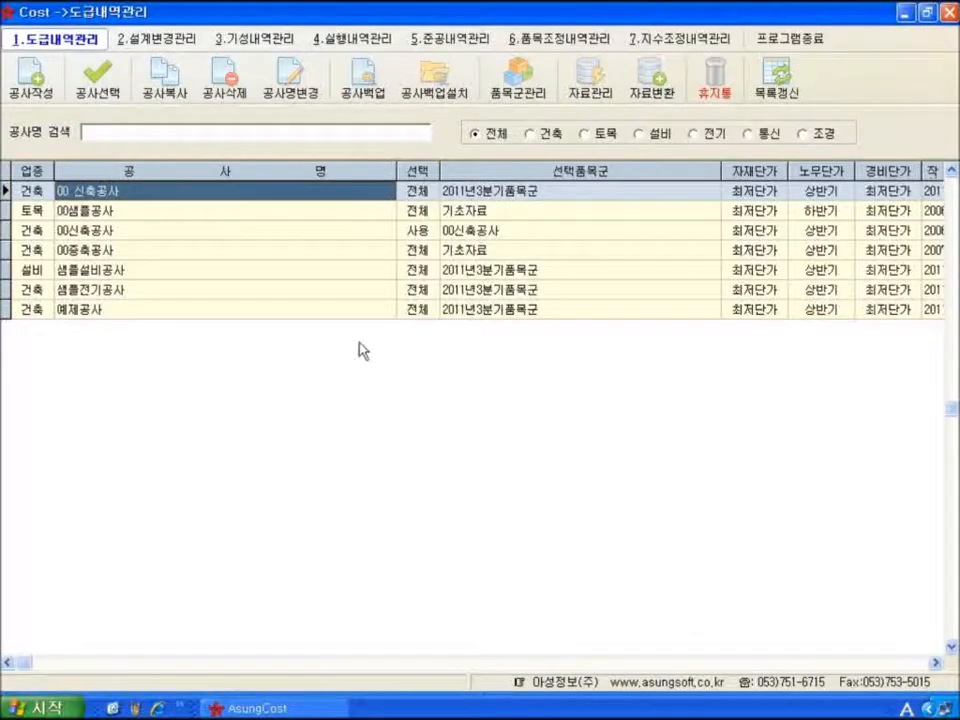
click(40, 95)
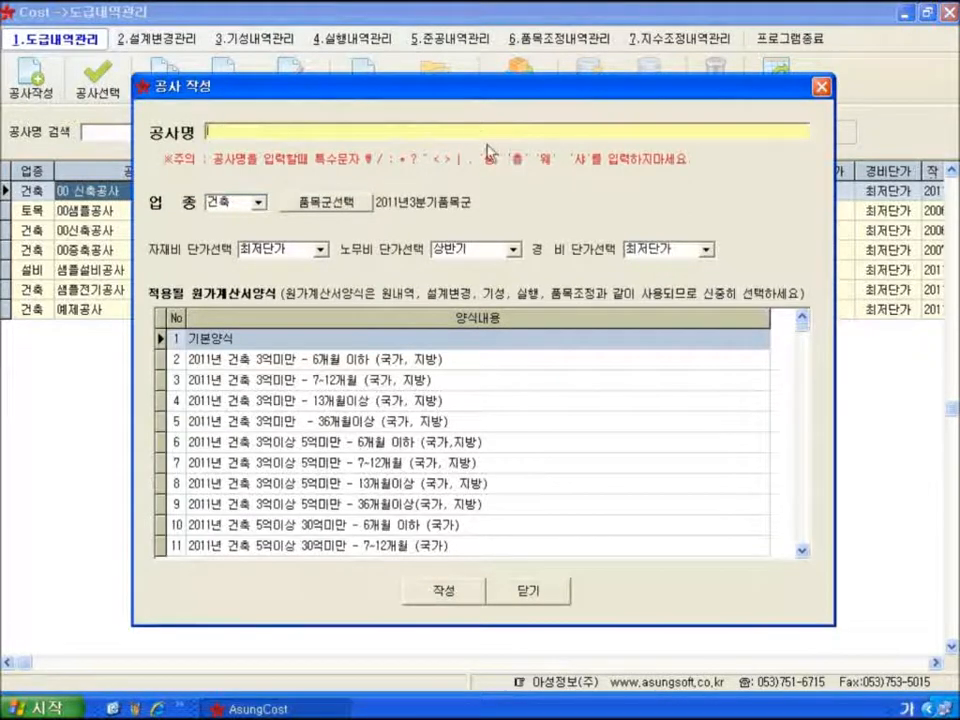
click(820, 87)
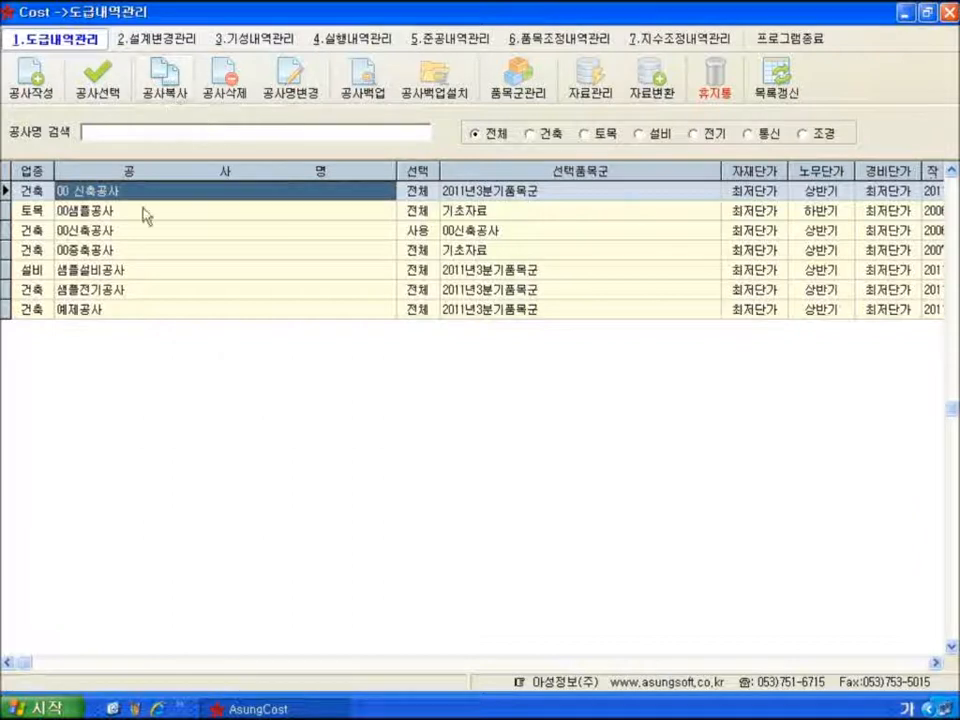
Step: Examine the copy dialog for the 00 신축공사 project and close it without copying
click(167, 100)
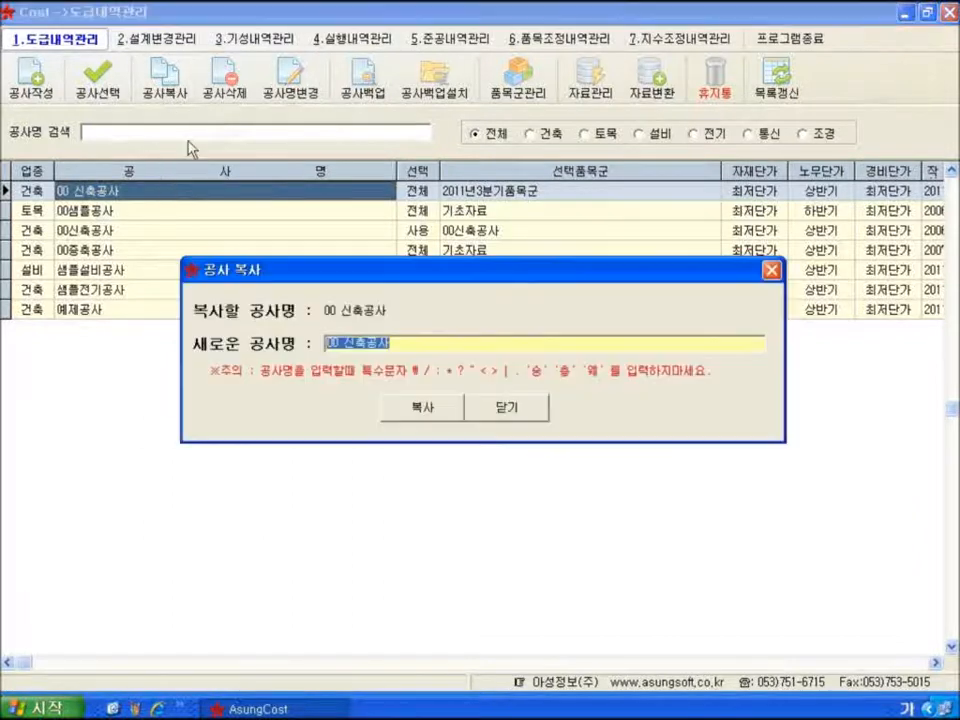
click(415, 345)
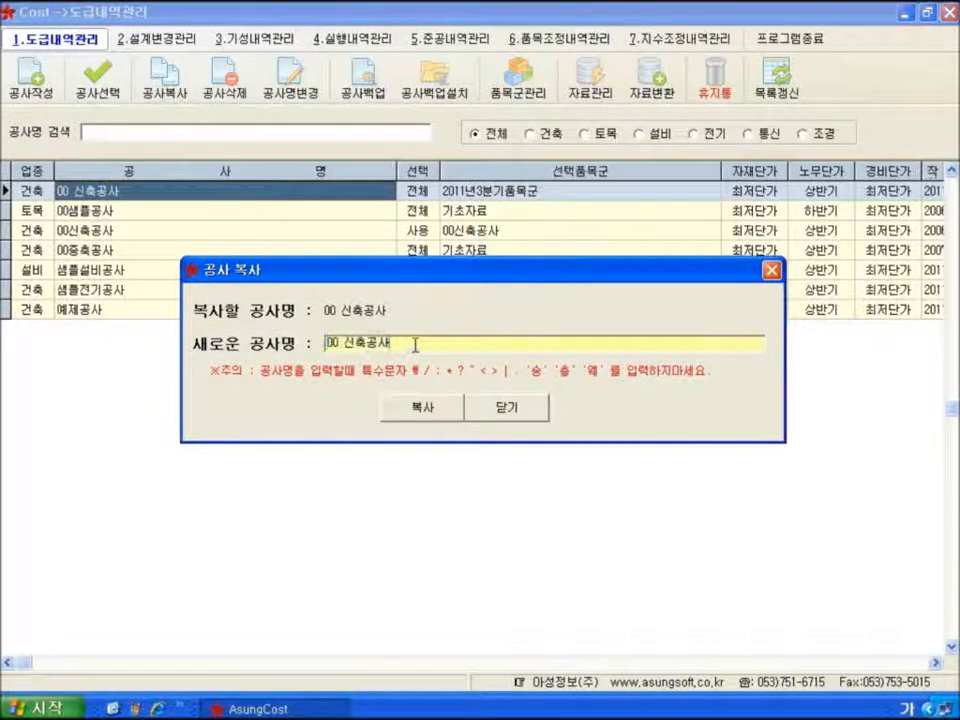
click(495, 406)
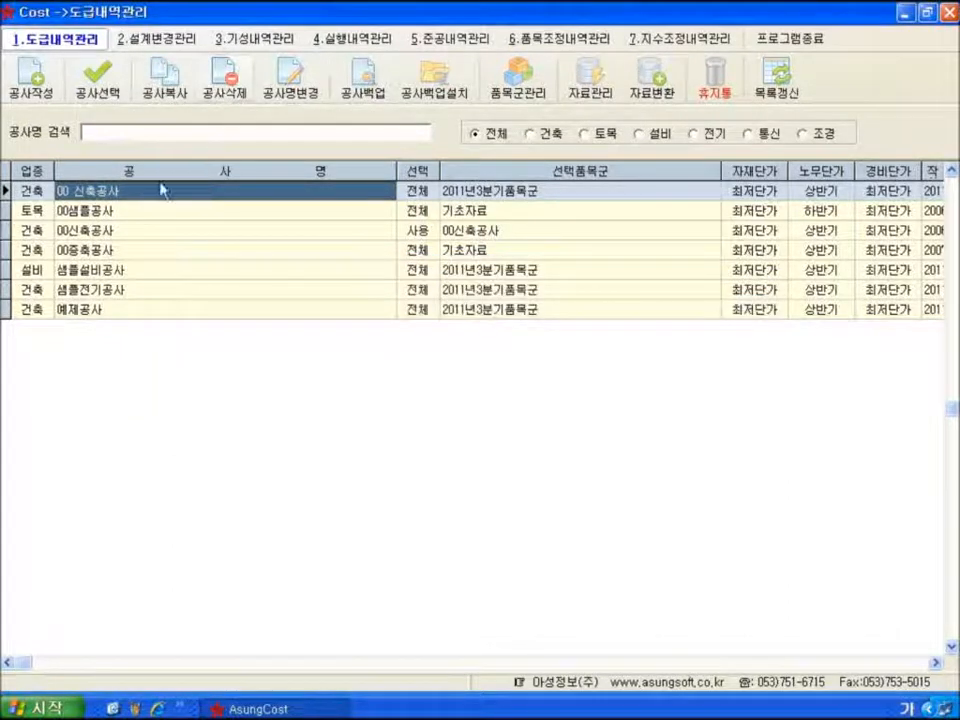
Step: Examine the rename dialog for the 00 신축공사 project and close it without changing the name
click(418, 194)
click(371, 192)
click(290, 100)
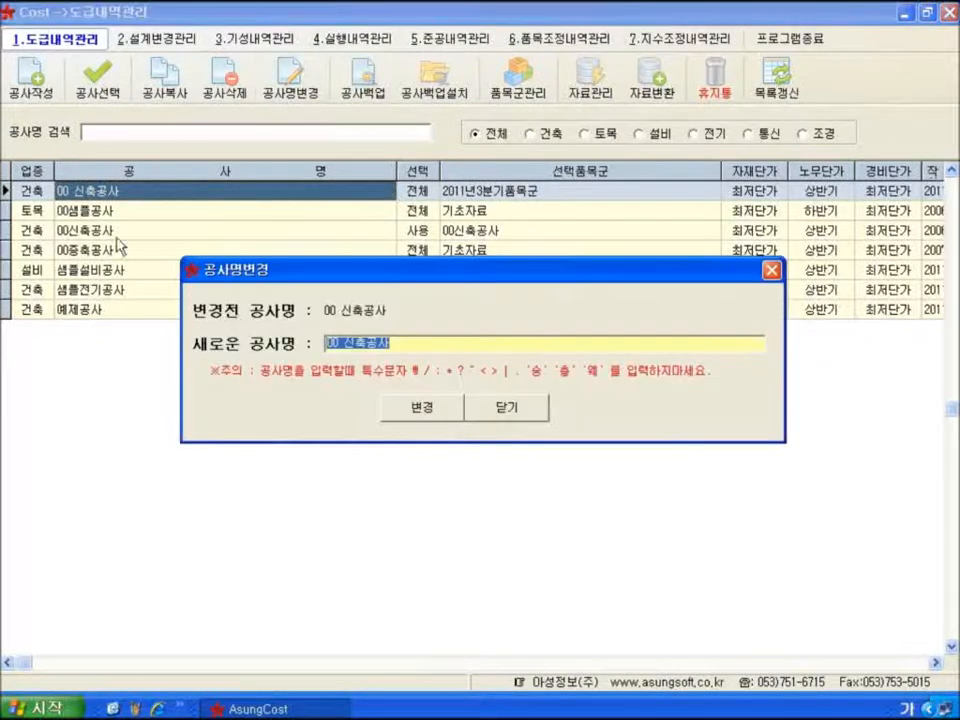
click(340, 343)
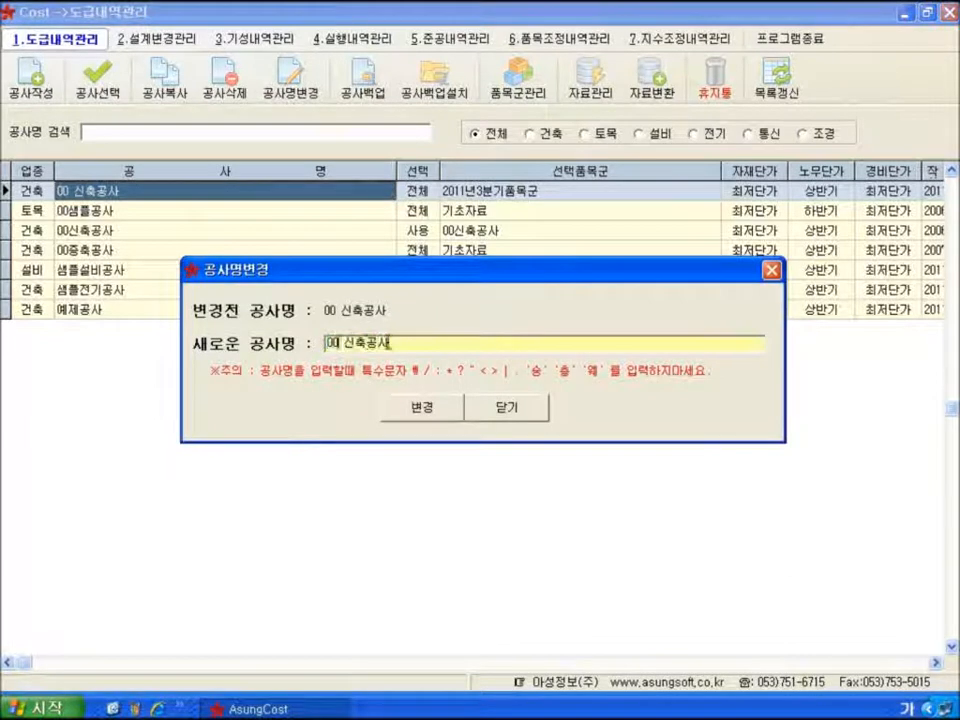
click(400, 343)
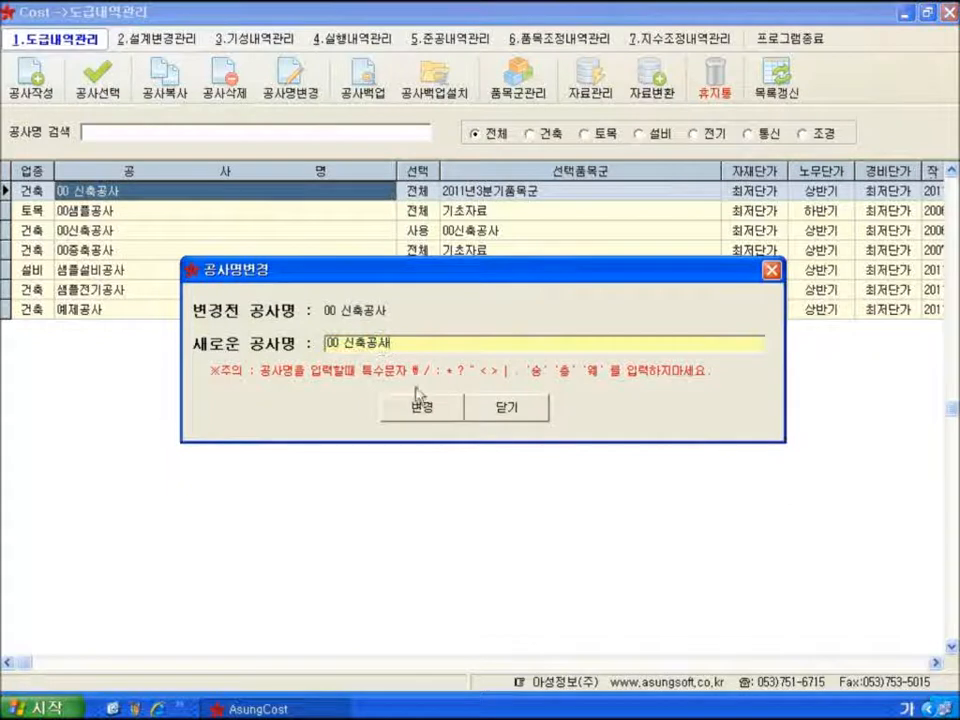
click(489, 414)
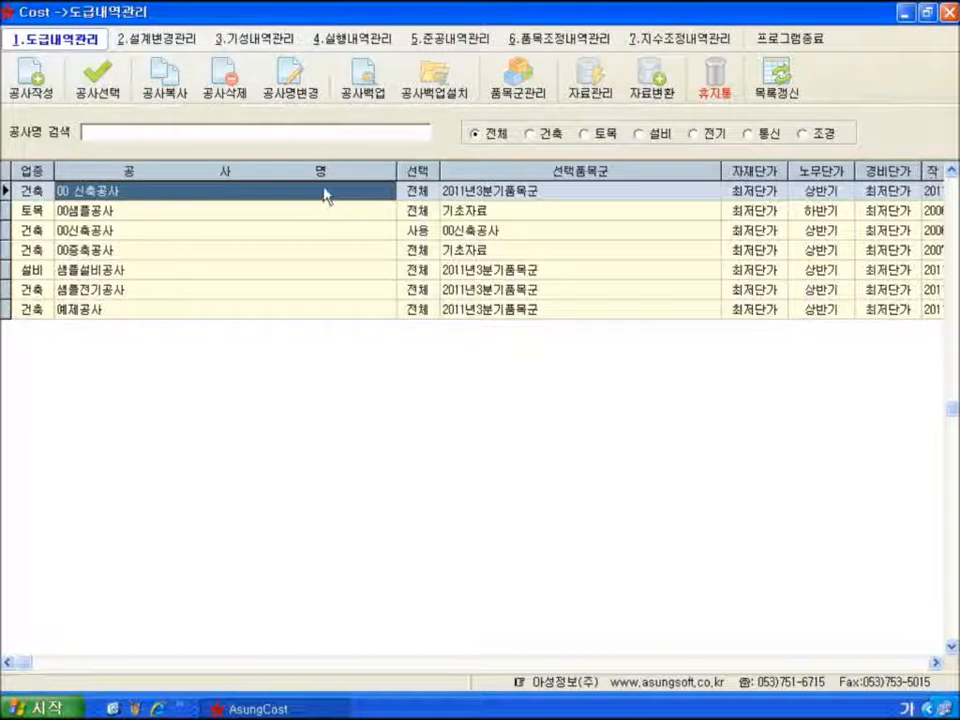
Step: Back up the 00 신축공사 project to the 공사백업방 folder as 00 신축공사(내역).zip
click(375, 98)
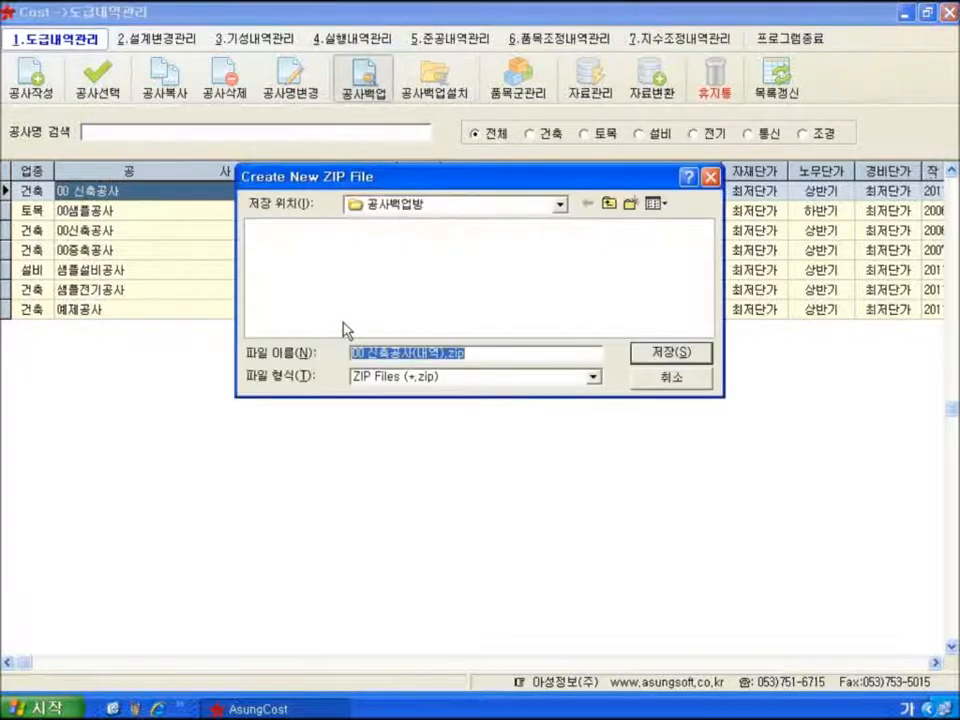
click(556, 207)
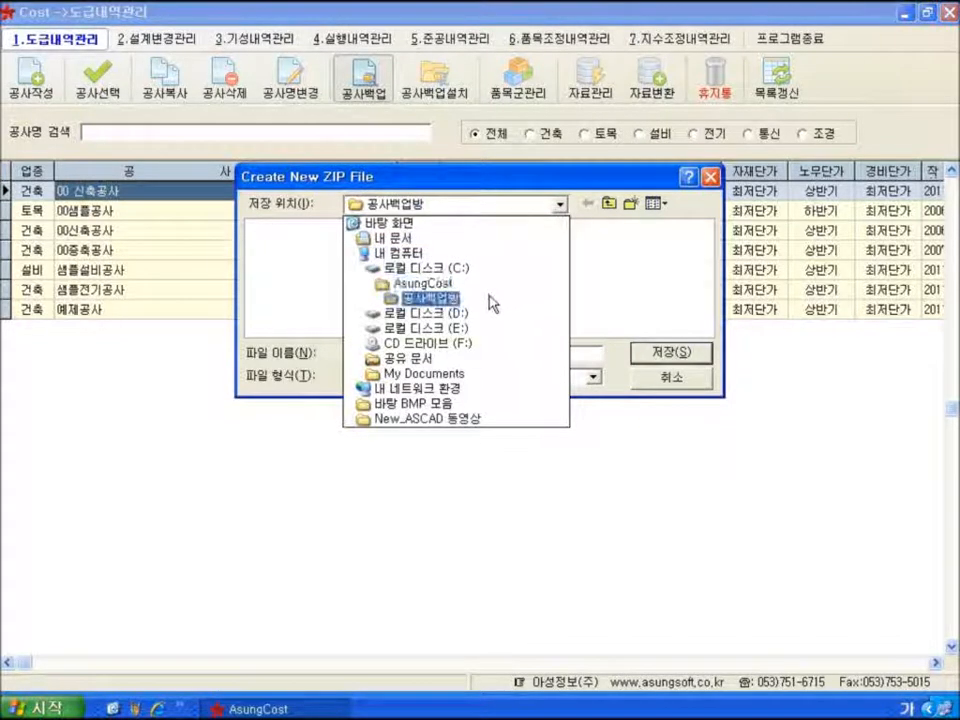
click(584, 293)
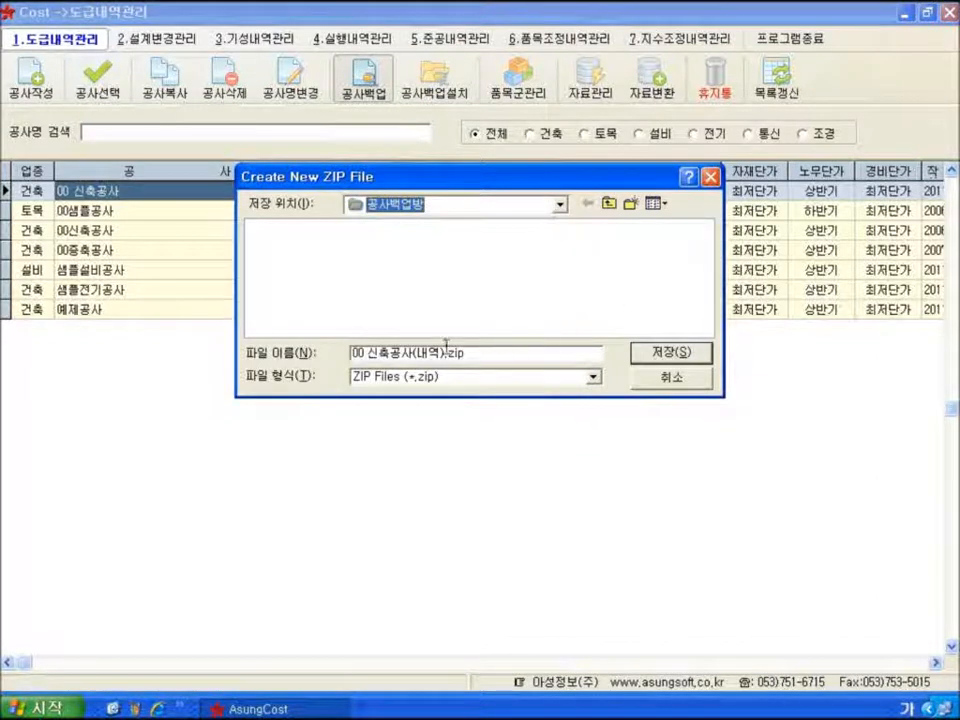
drag(446, 353, 415, 354)
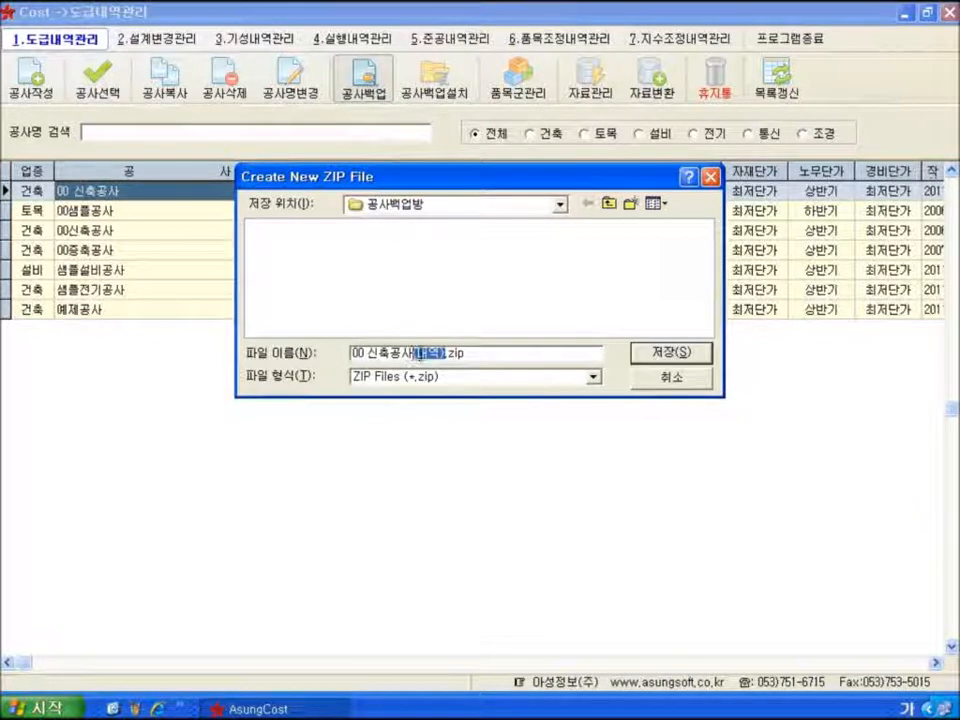
drag(419, 353, 443, 353)
click(459, 353)
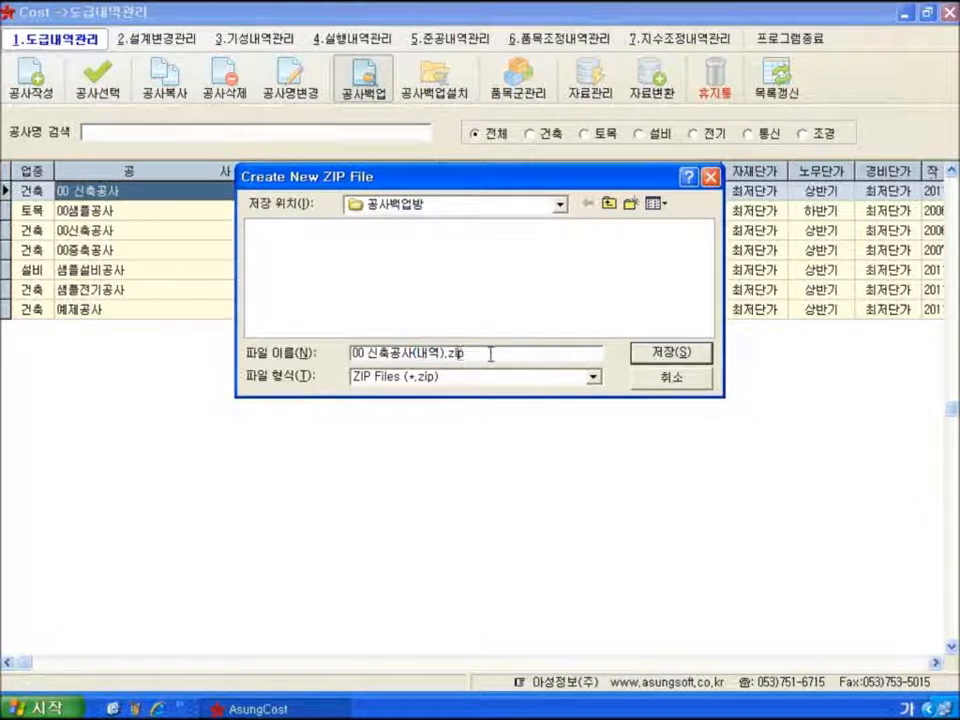
click(660, 362)
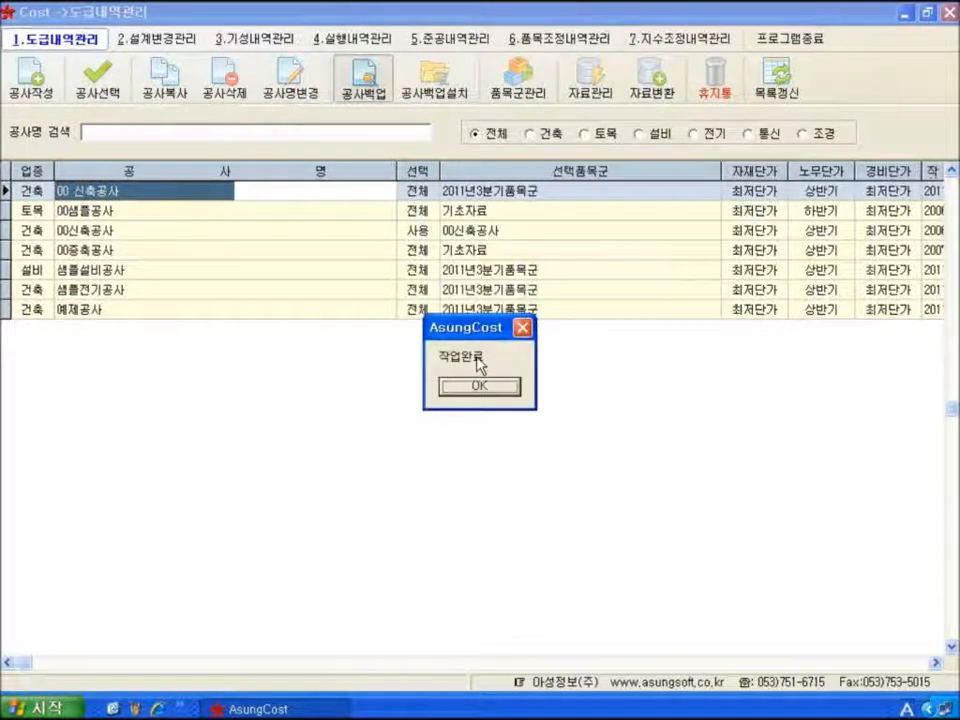
click(479, 386)
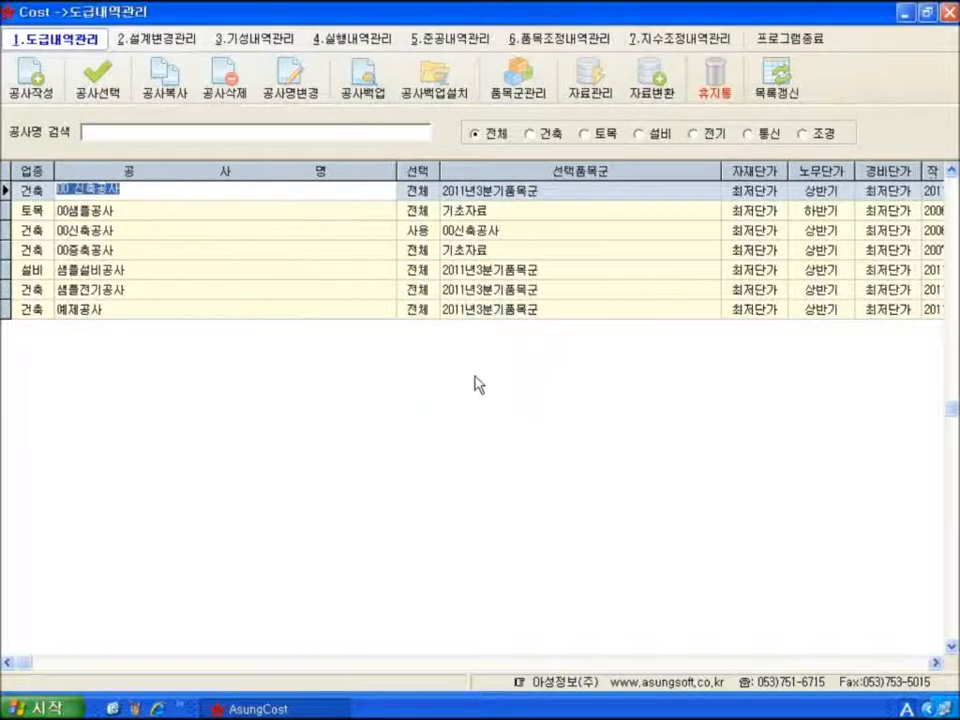
Step: Check the project backup installation dialog for 00 신축공사(내역).zip and leave it without restoring the project
click(287, 313)
click(362, 190)
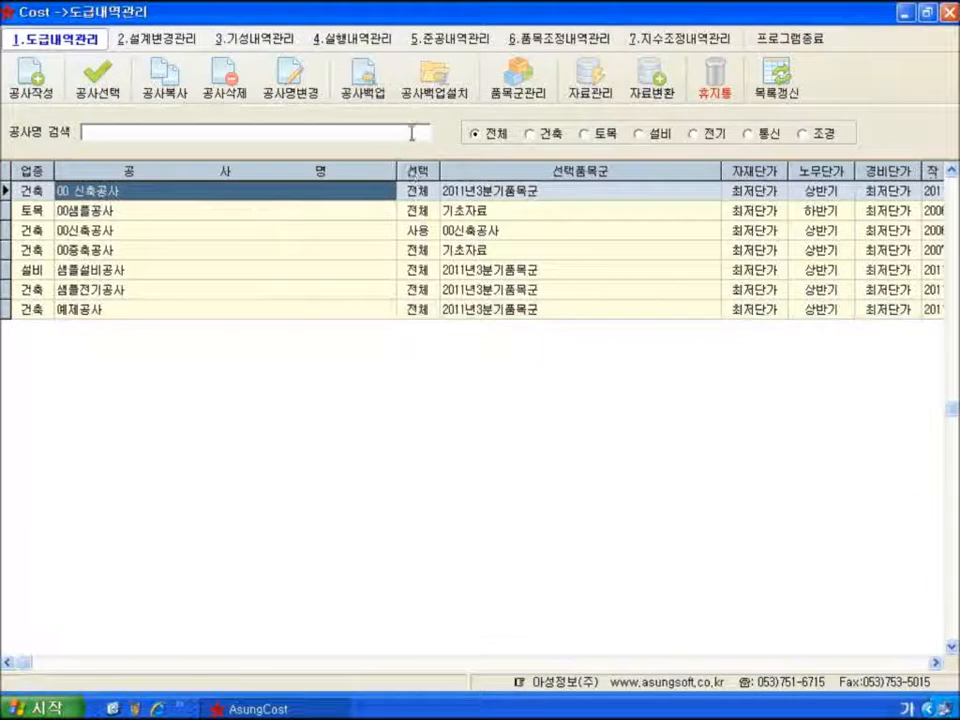
click(432, 100)
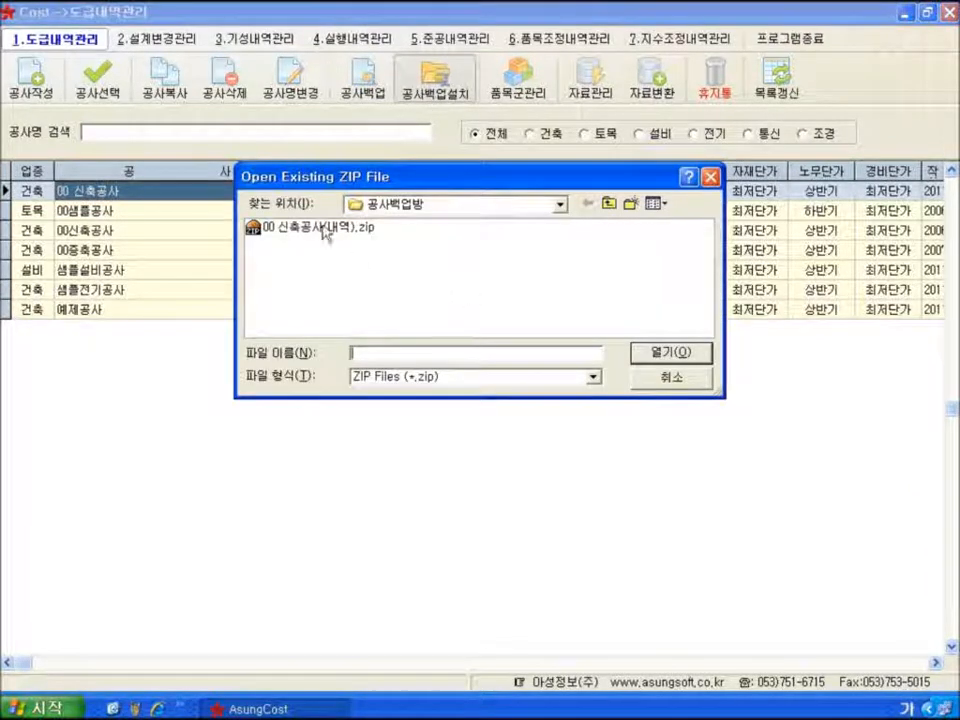
click(342, 239)
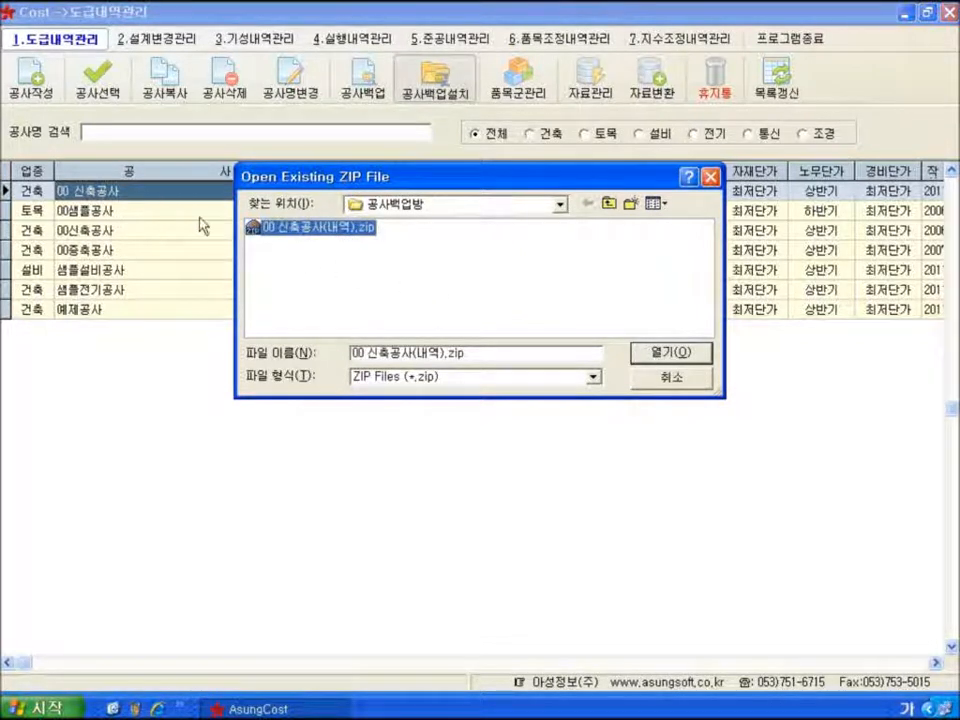
click(643, 377)
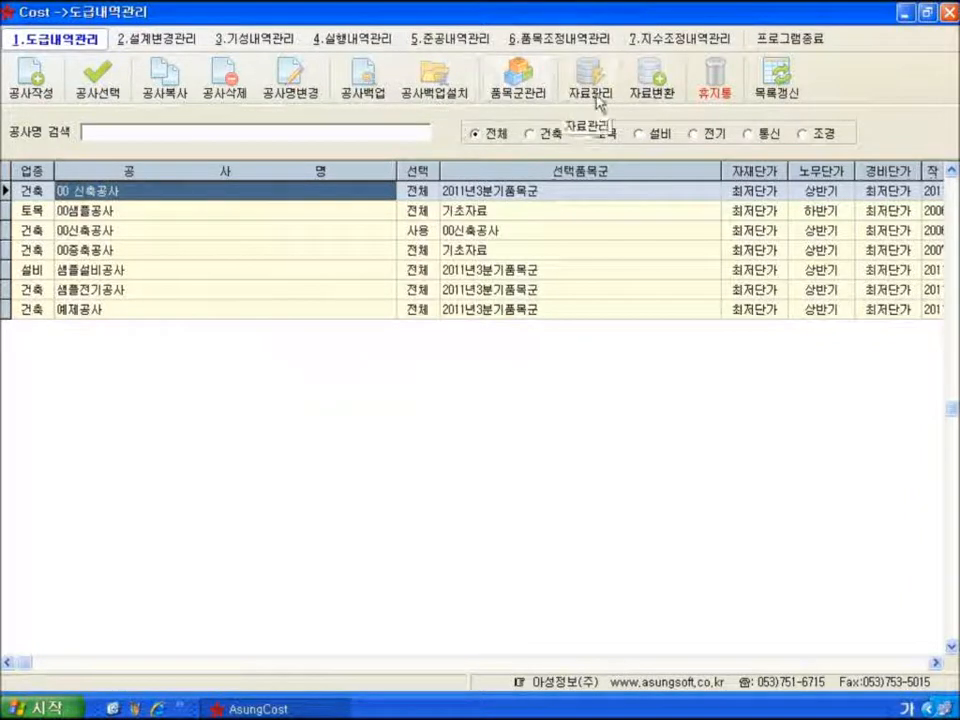
Step: Back up the 2011년3분기품목군 item group to the 품목군백업방 folder as 2011년3분기품목군.asd
click(512, 98)
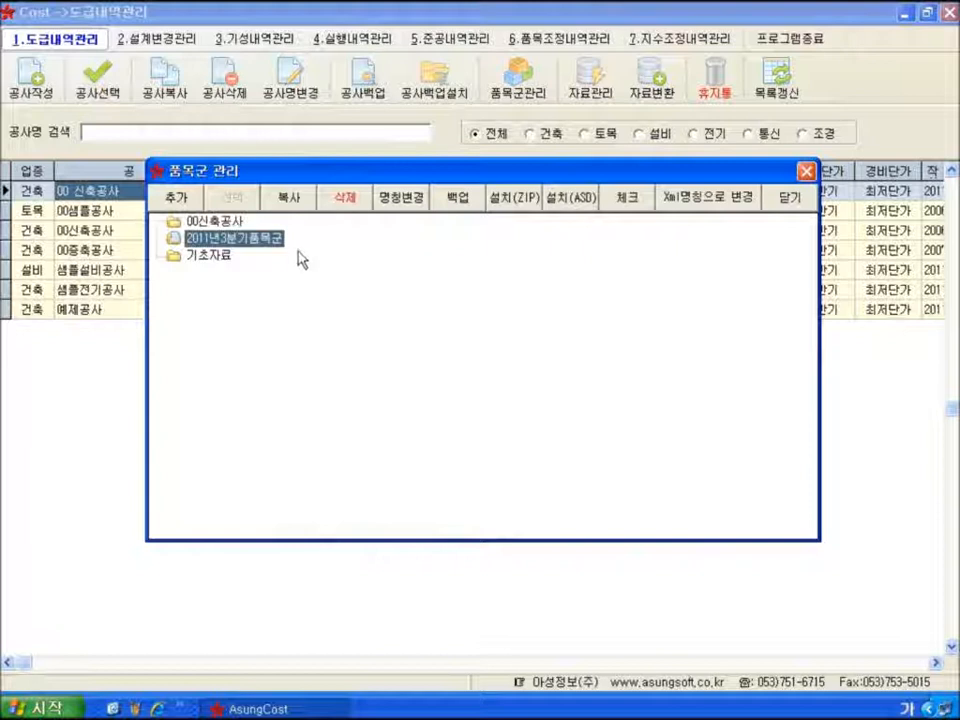
click(211, 224)
click(212, 240)
click(208, 256)
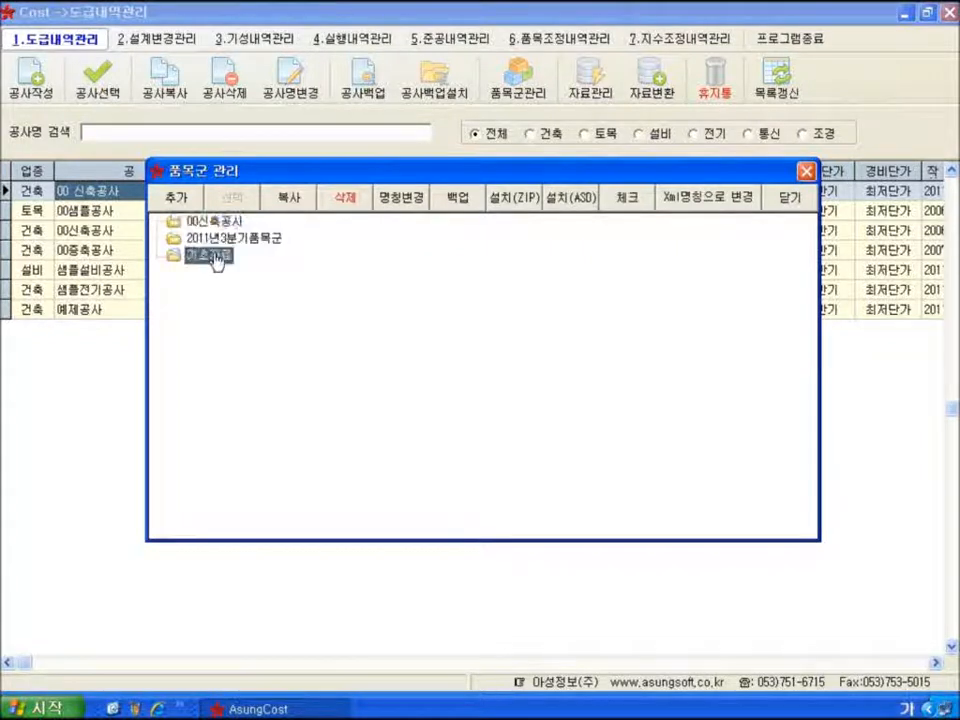
click(225, 240)
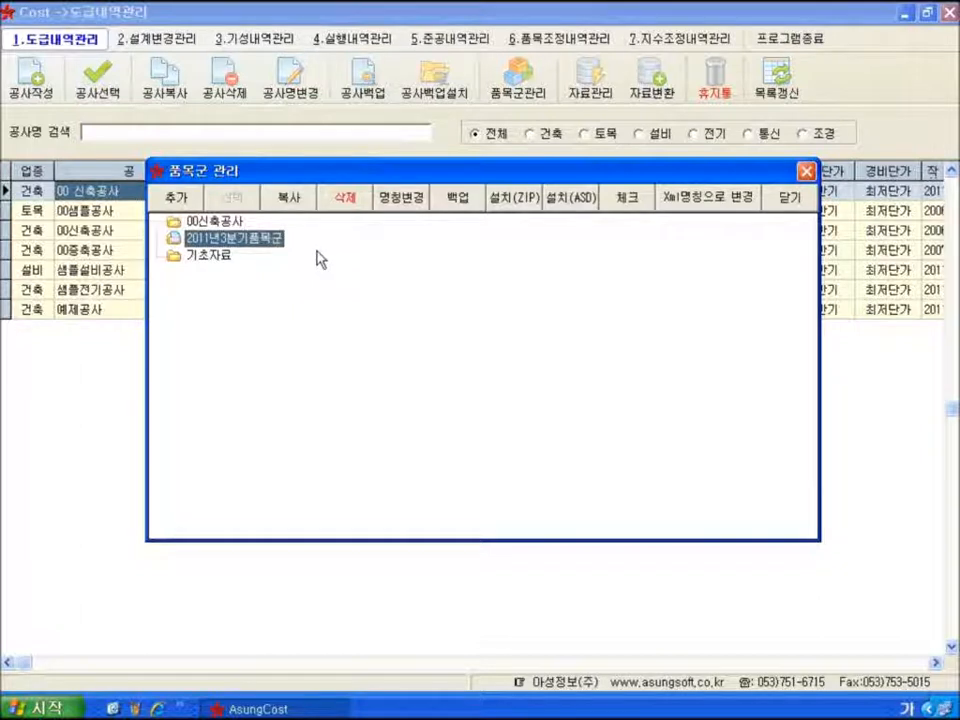
click(457, 198)
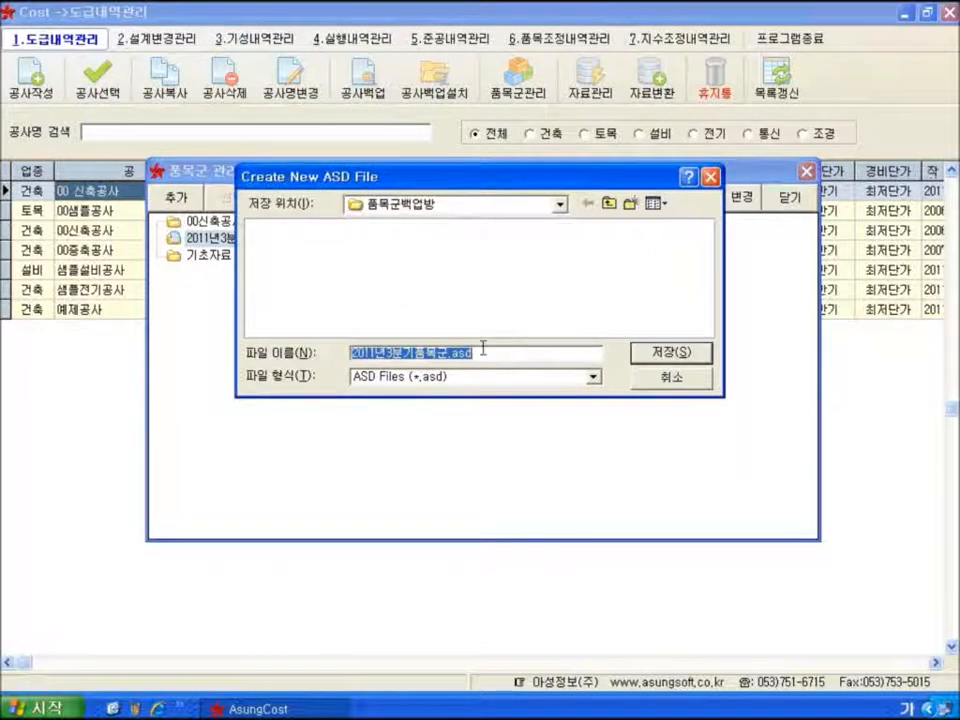
drag(482, 180, 491, 336)
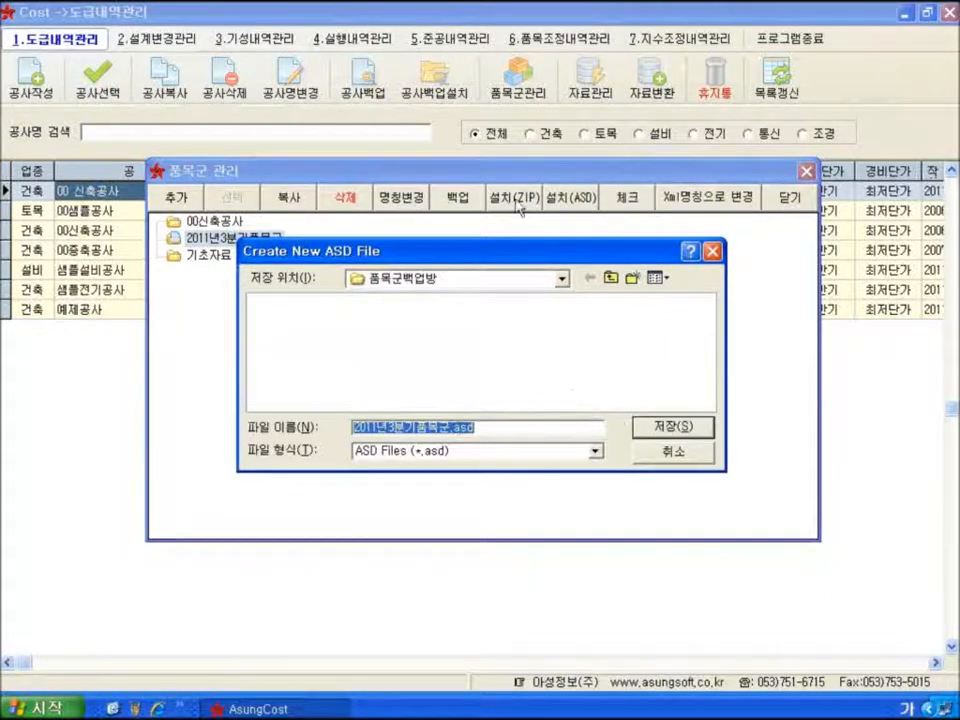
click(648, 425)
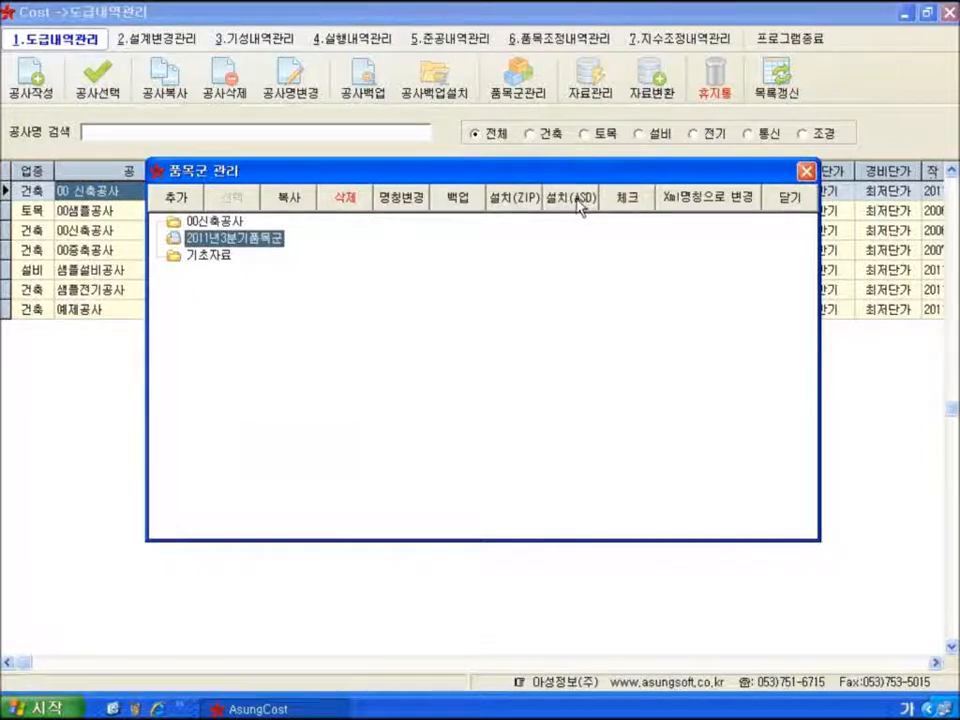
Step: Look at the ZIP installation dialog for item groups, cancel it and close the item group manager
click(514, 198)
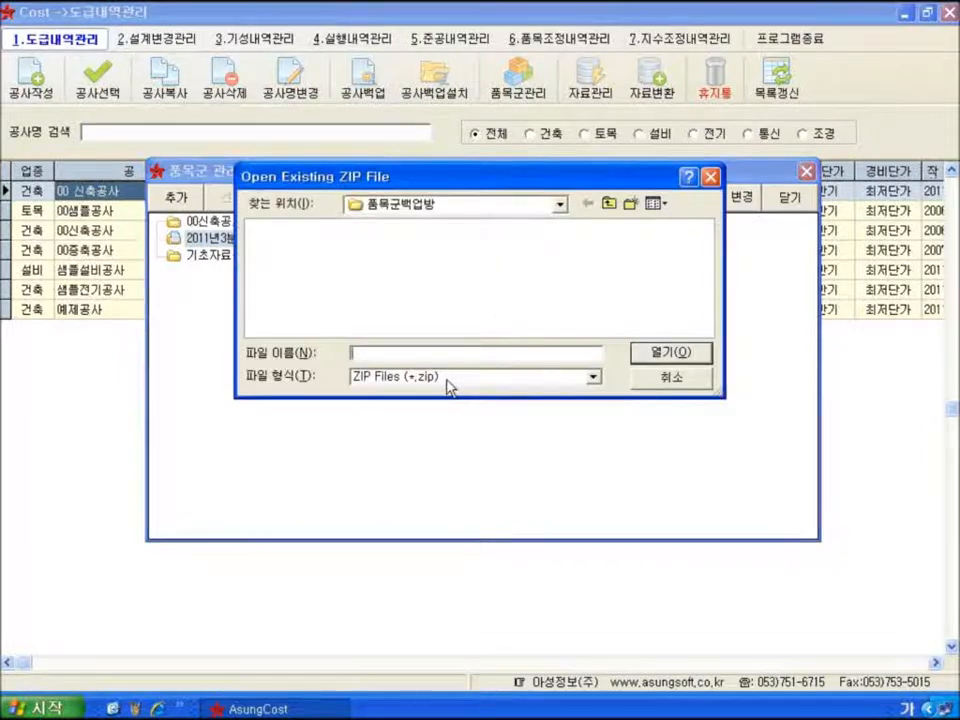
click(643, 387)
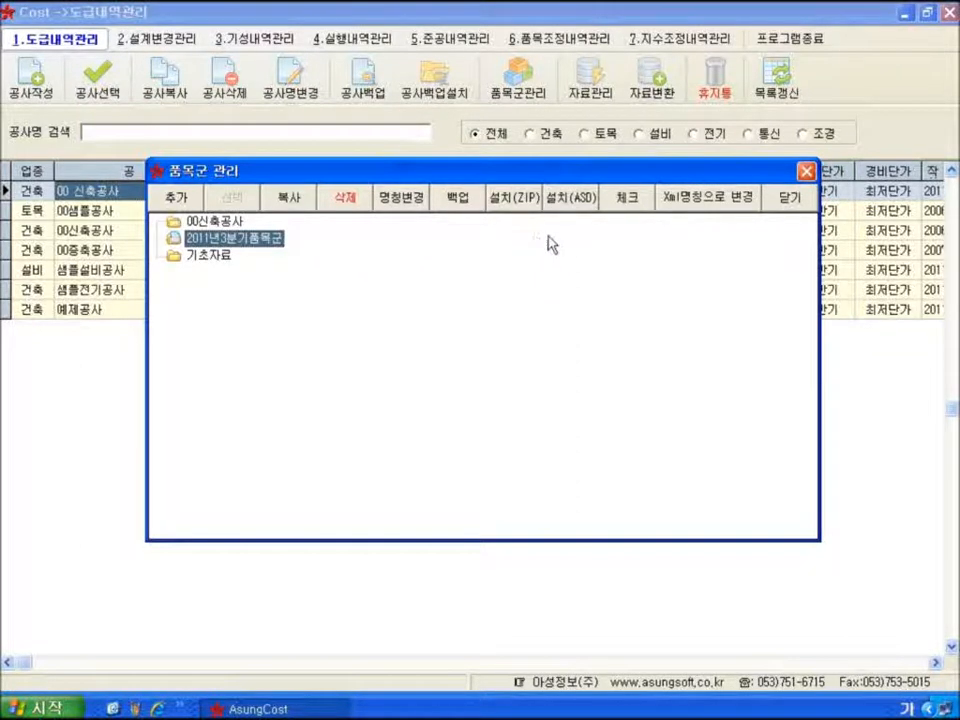
click(792, 200)
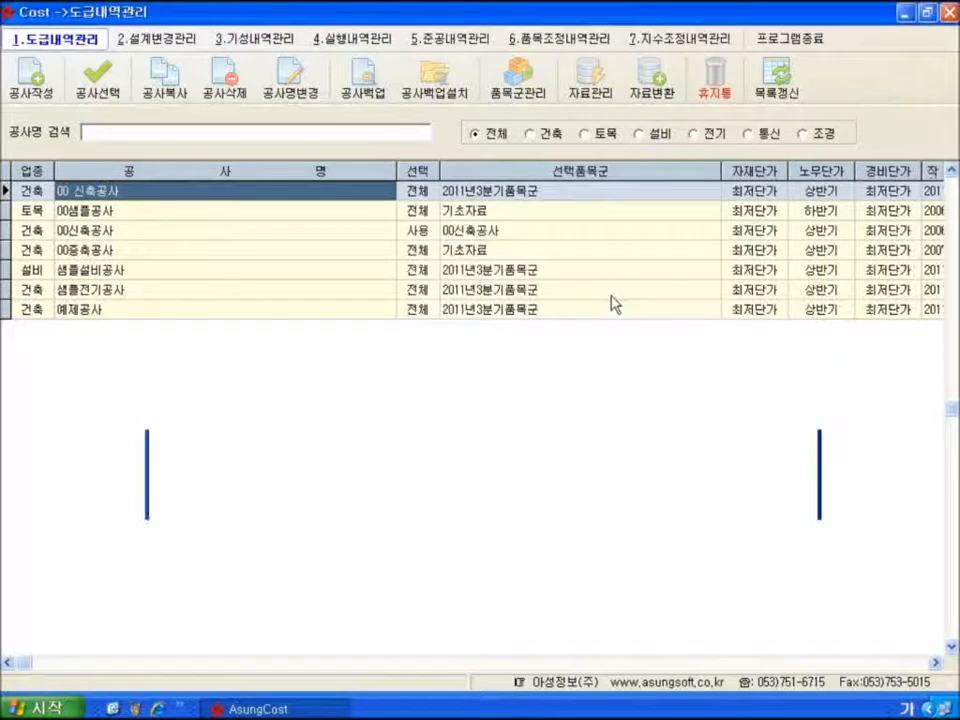
Step: Review the data management options for index recovery, optimization, cleanup and merging, and the data conversion import options
click(591, 100)
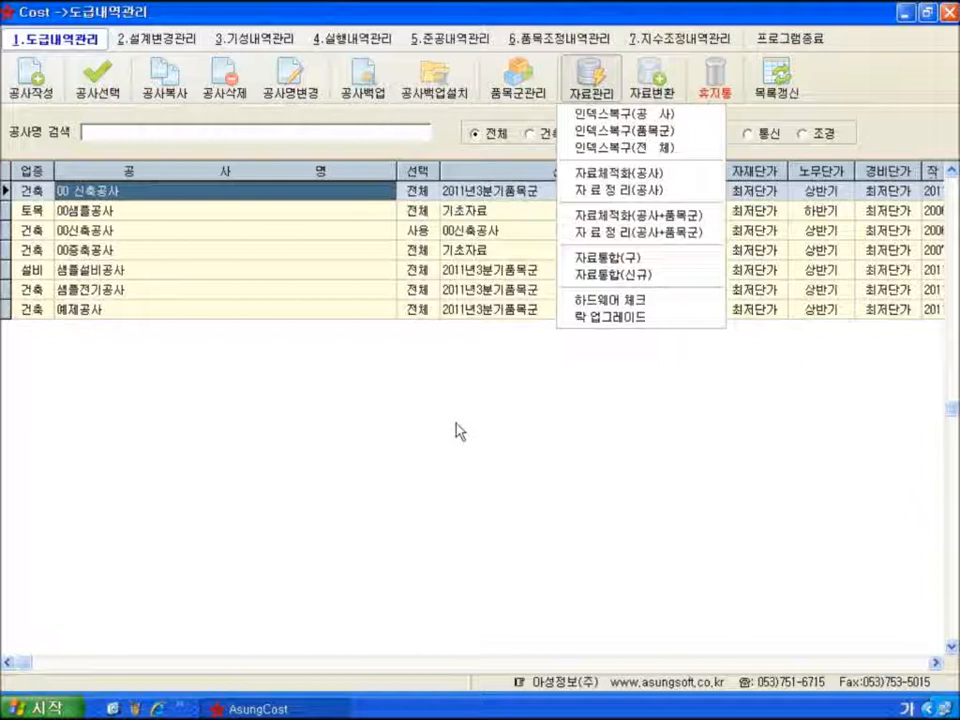
click(477, 384)
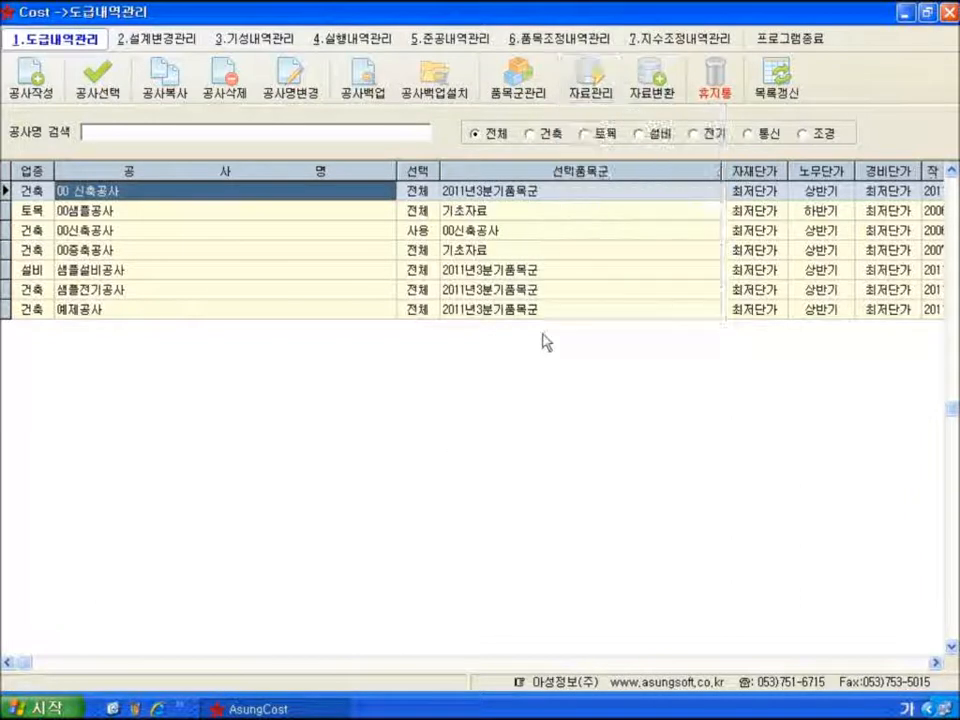
click(592, 97)
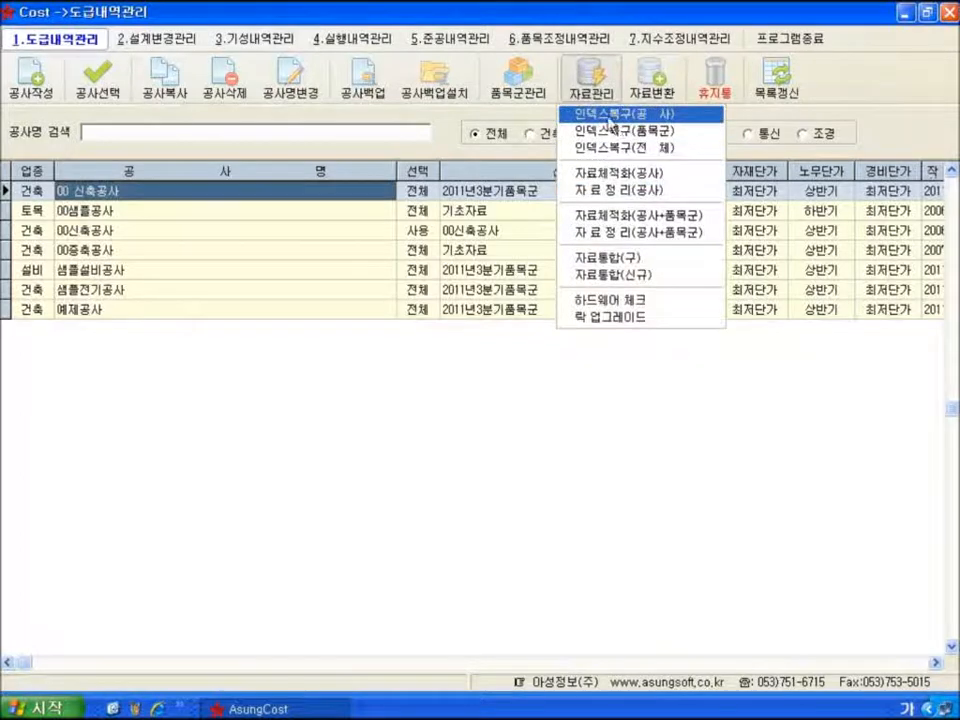
click(541, 122)
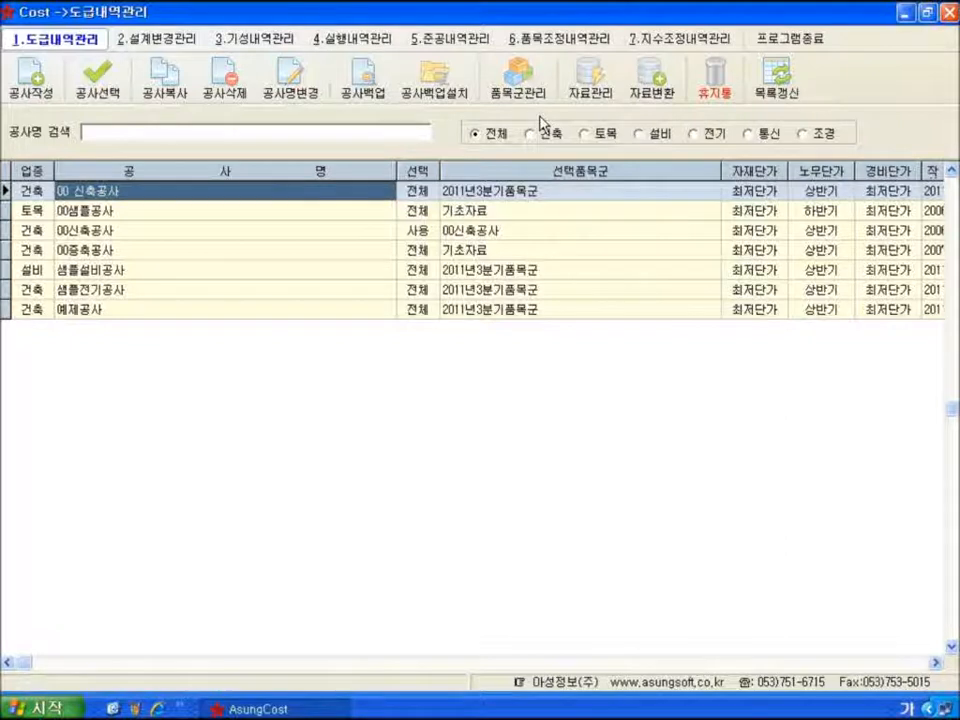
click(600, 100)
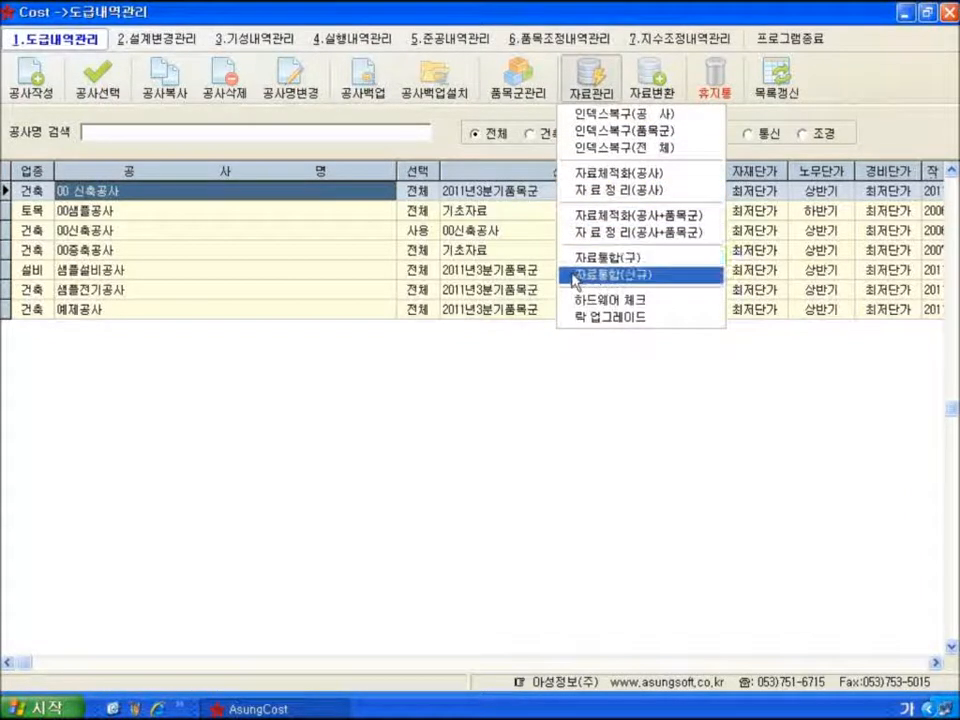
click(229, 191)
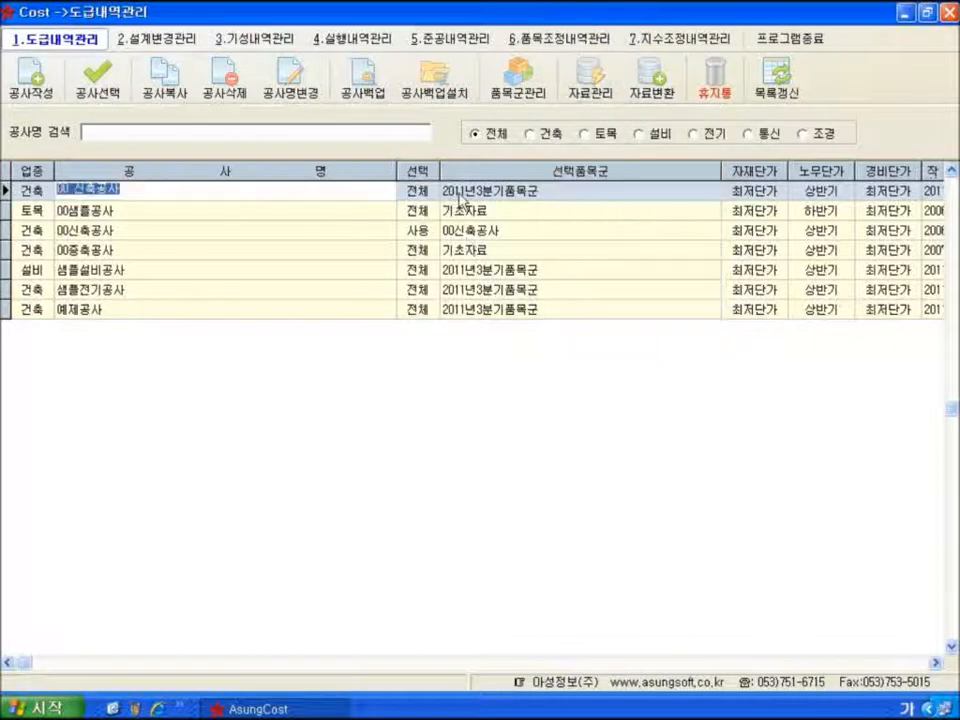
click(491, 193)
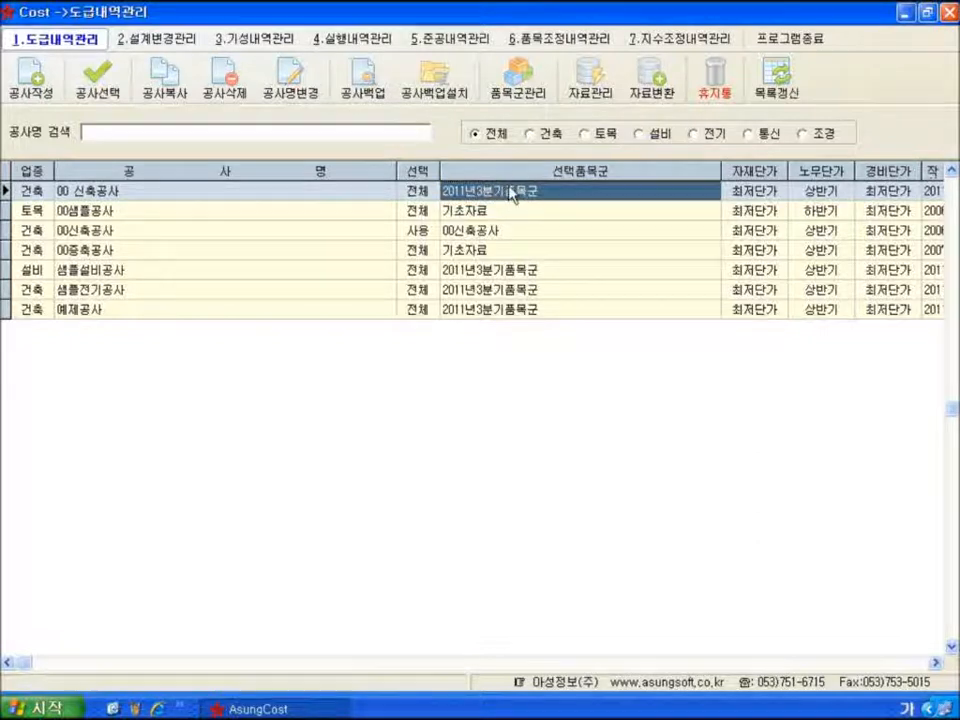
click(591, 80)
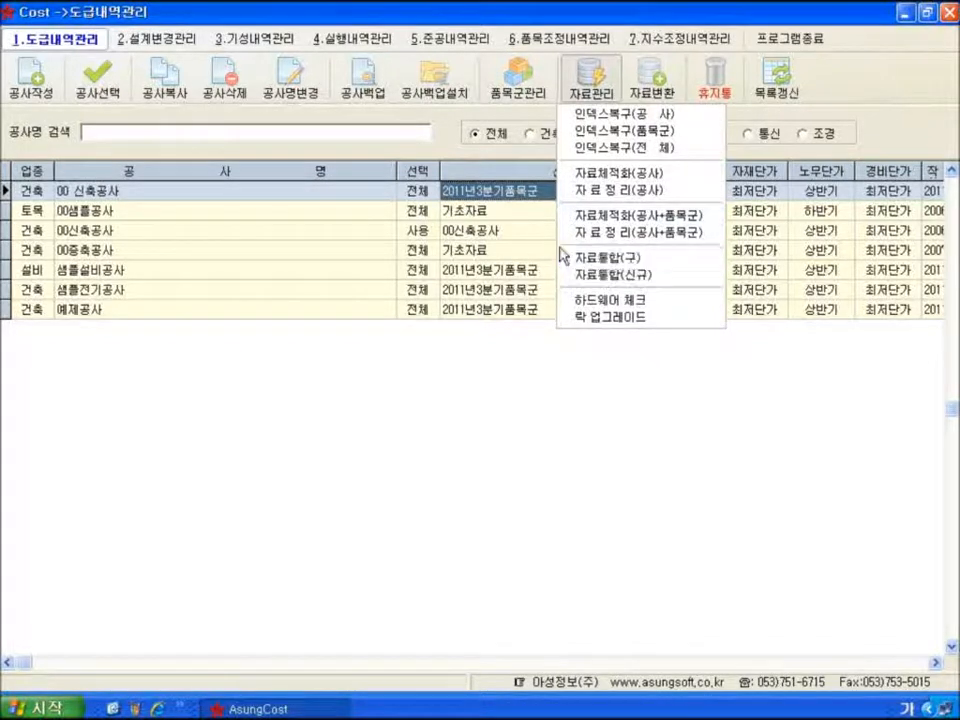
click(520, 190)
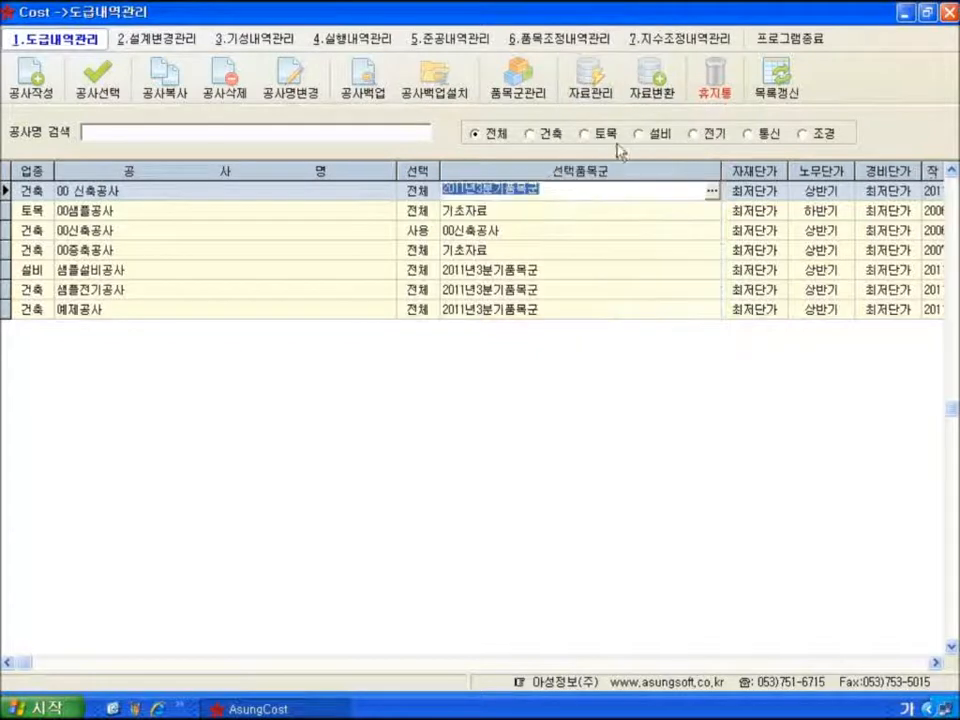
click(647, 102)
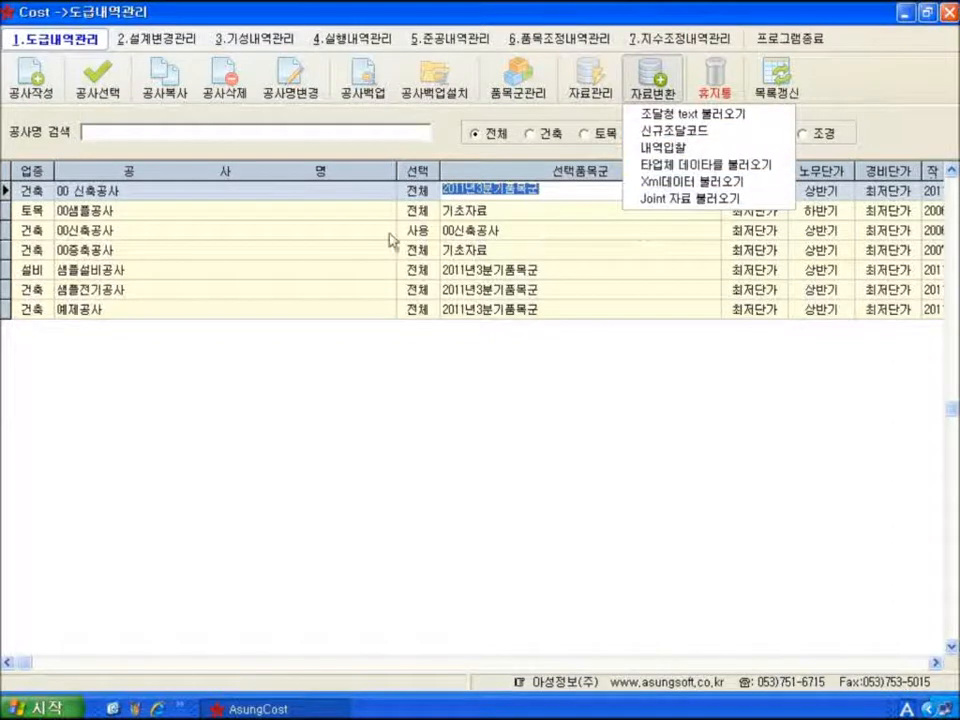
click(372, 195)
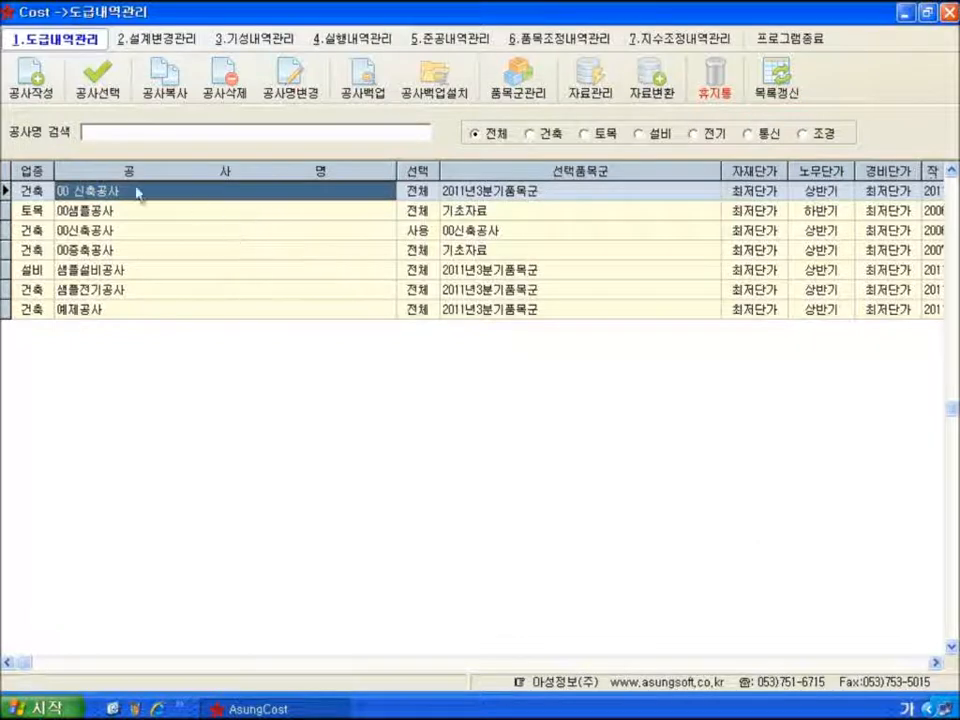
Step: Start a new project named 아성신축공사 with 건축 as its trade
click(30, 78)
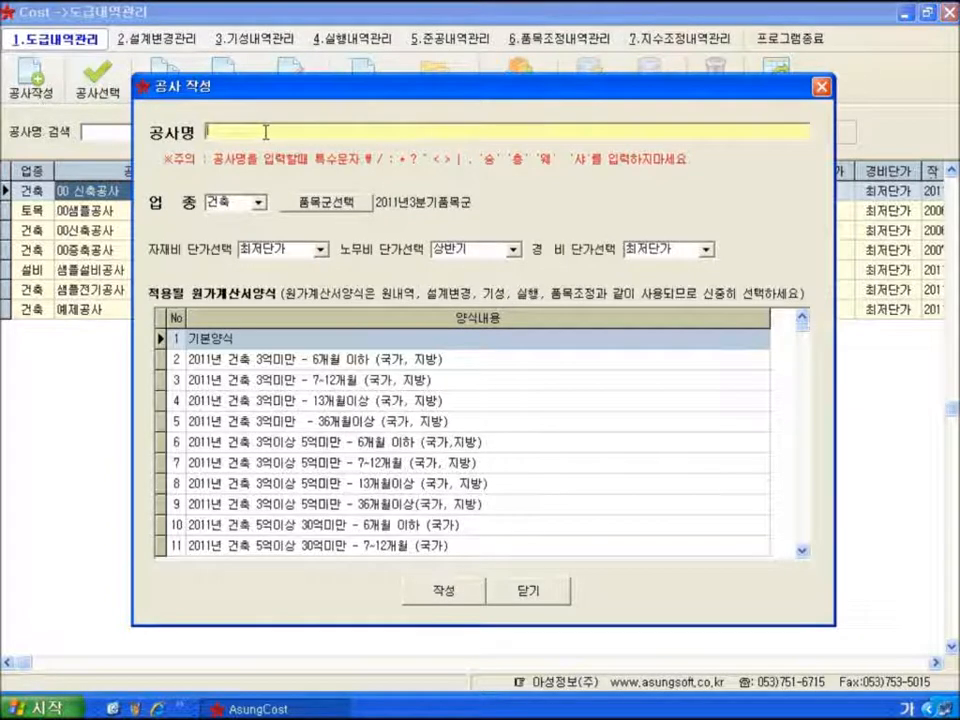
text(아성신축)
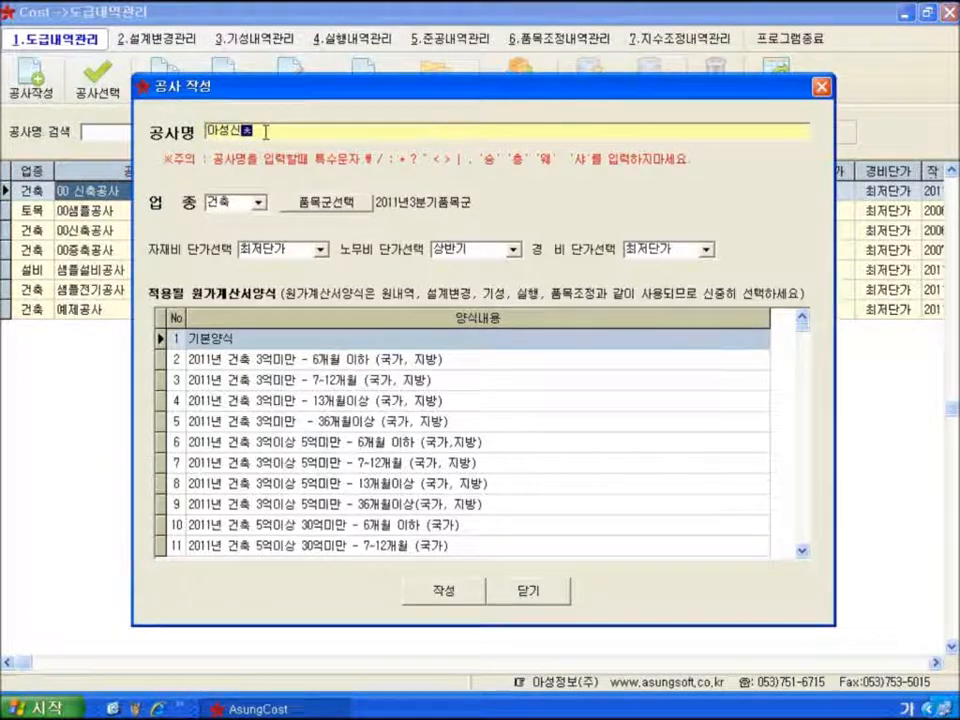
text(공사)
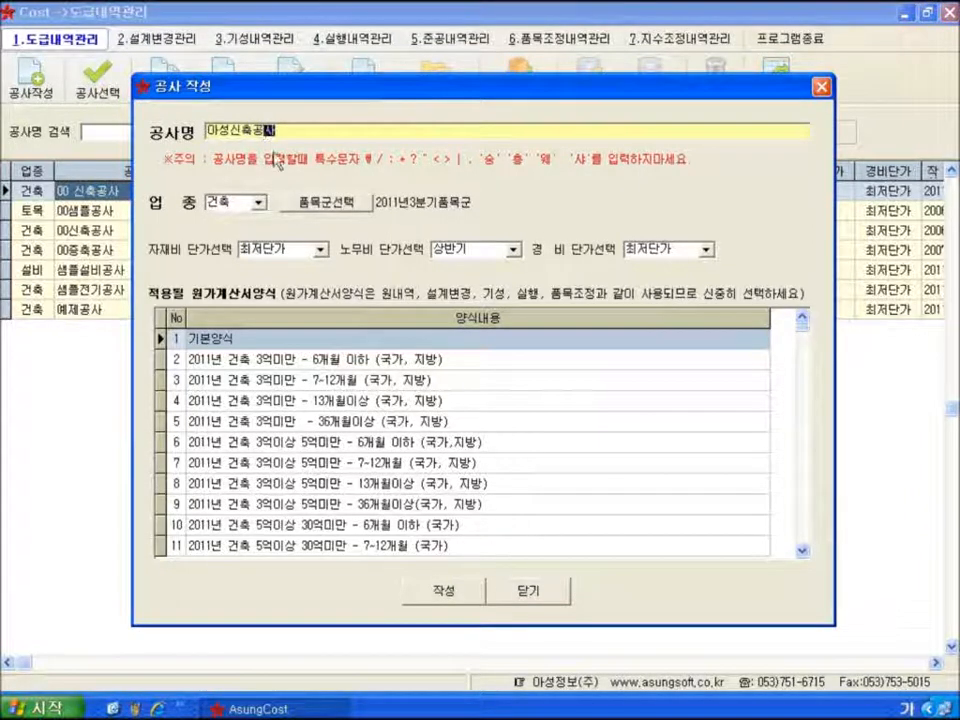
click(259, 203)
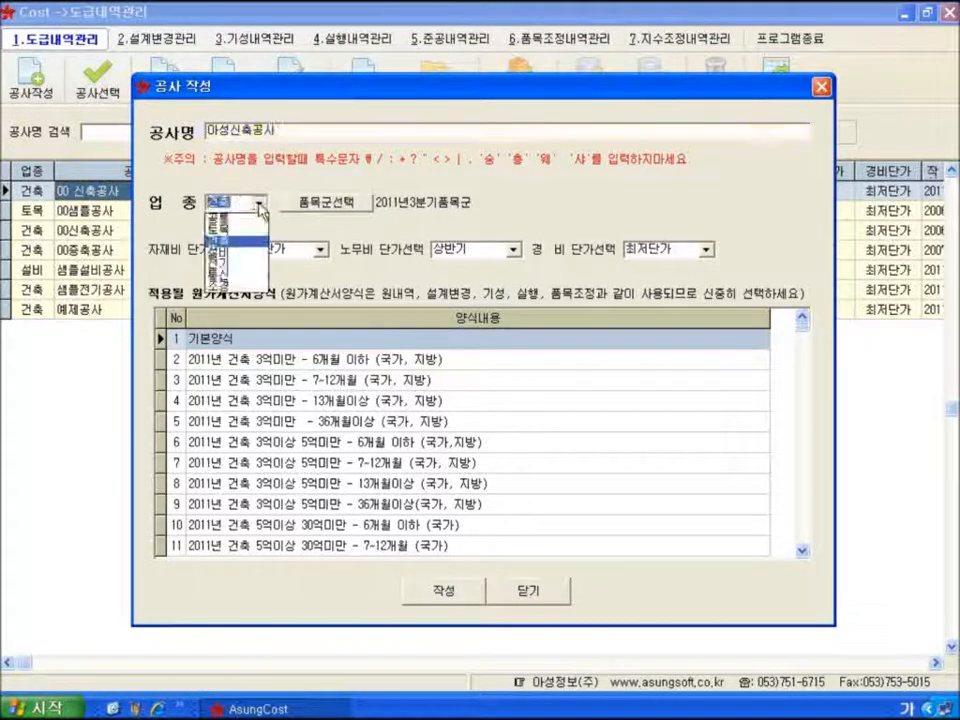
click(260, 206)
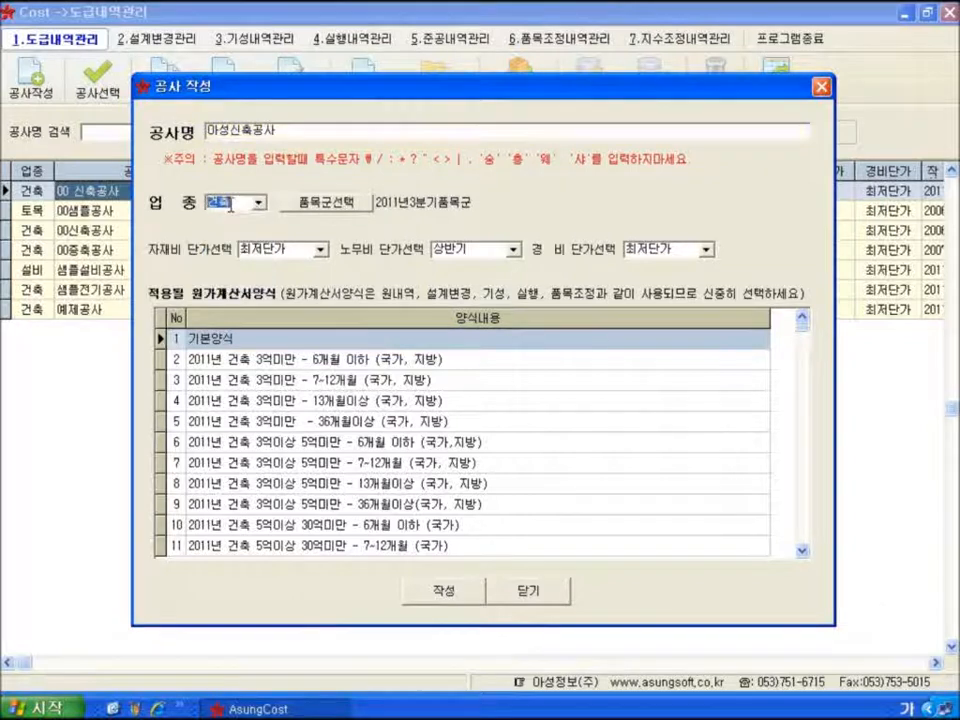
Step: Create the project with item group 2011년3분기품목군 and cost statement form 2011년 건축 3억미만 - 6개월 이하 (국가, 지방)
click(328, 203)
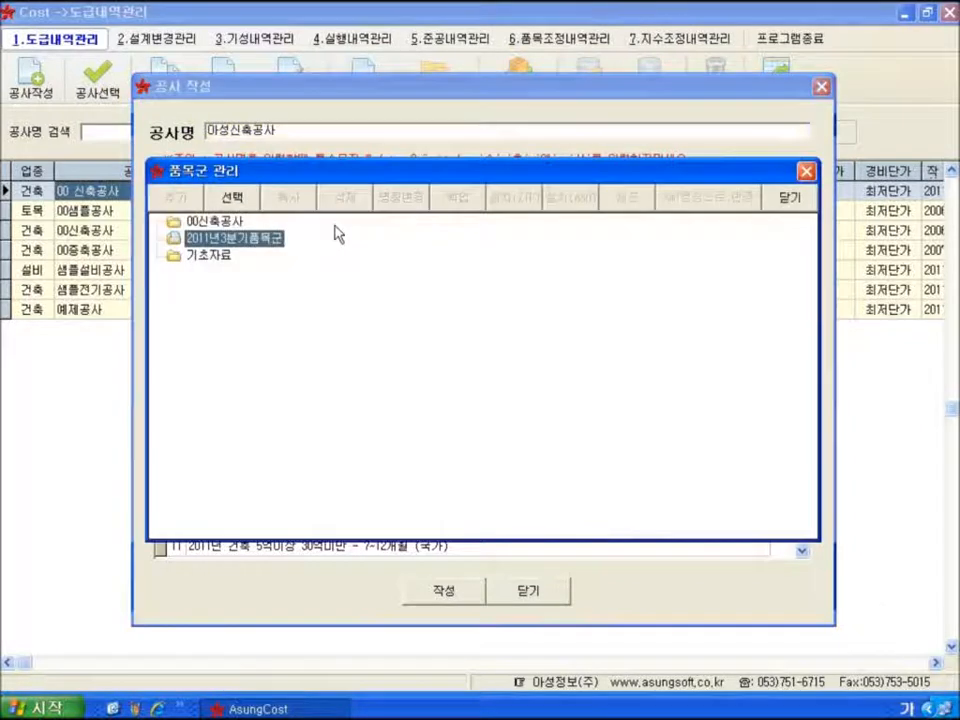
click(237, 208)
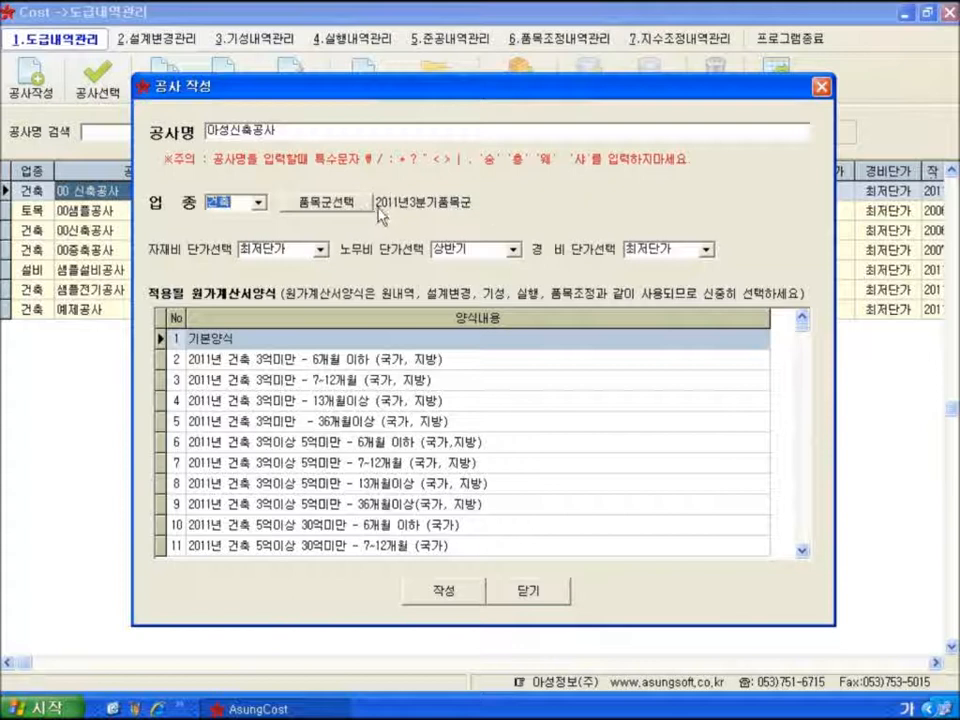
click(325, 202)
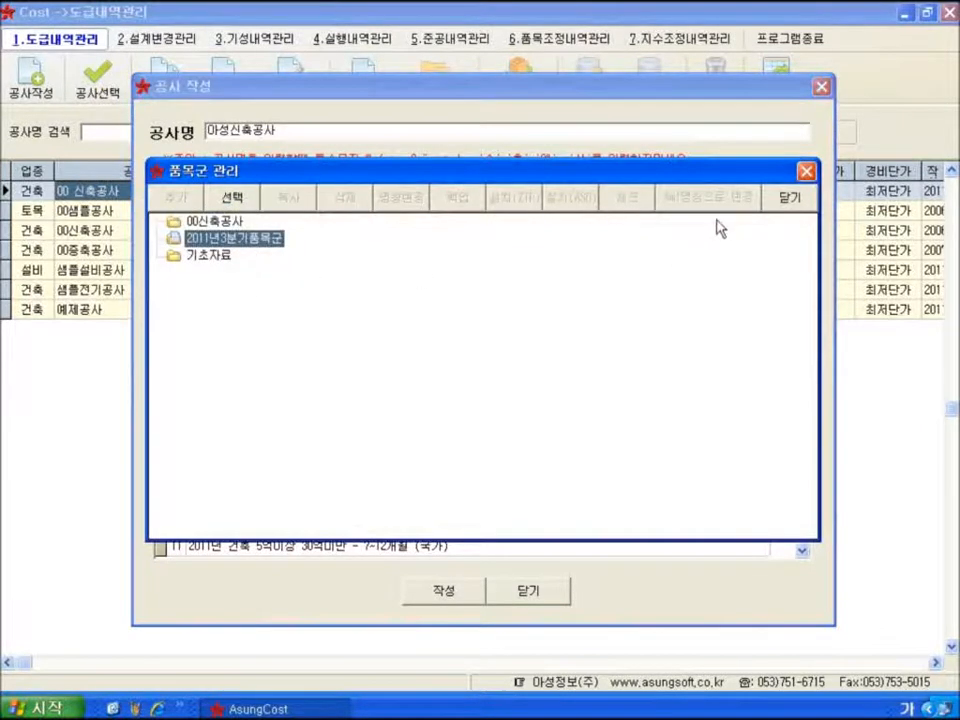
click(786, 200)
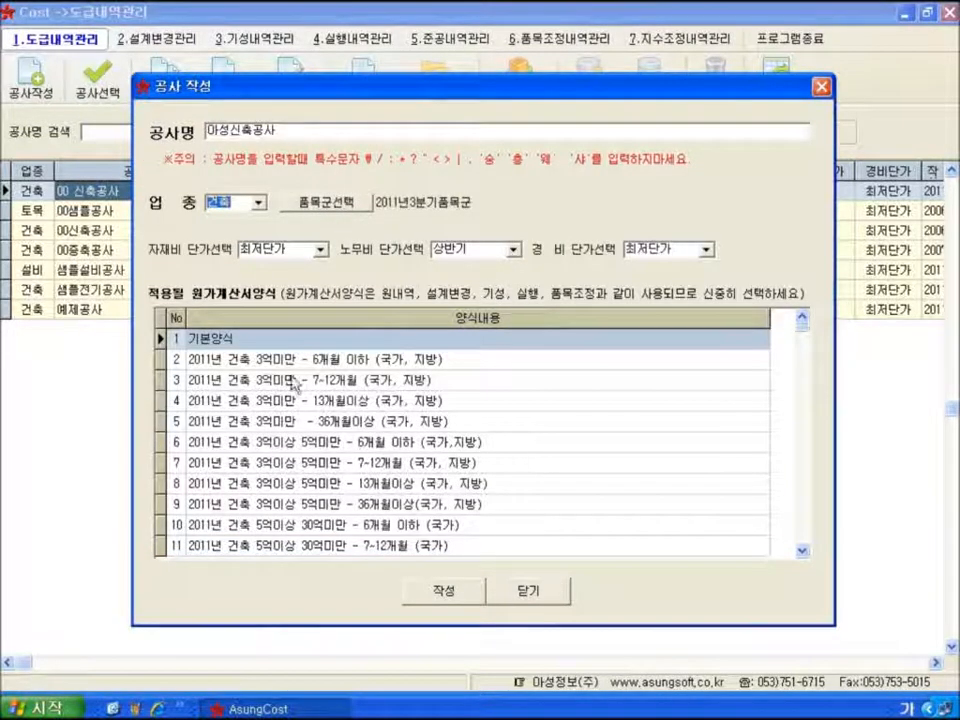
click(432, 362)
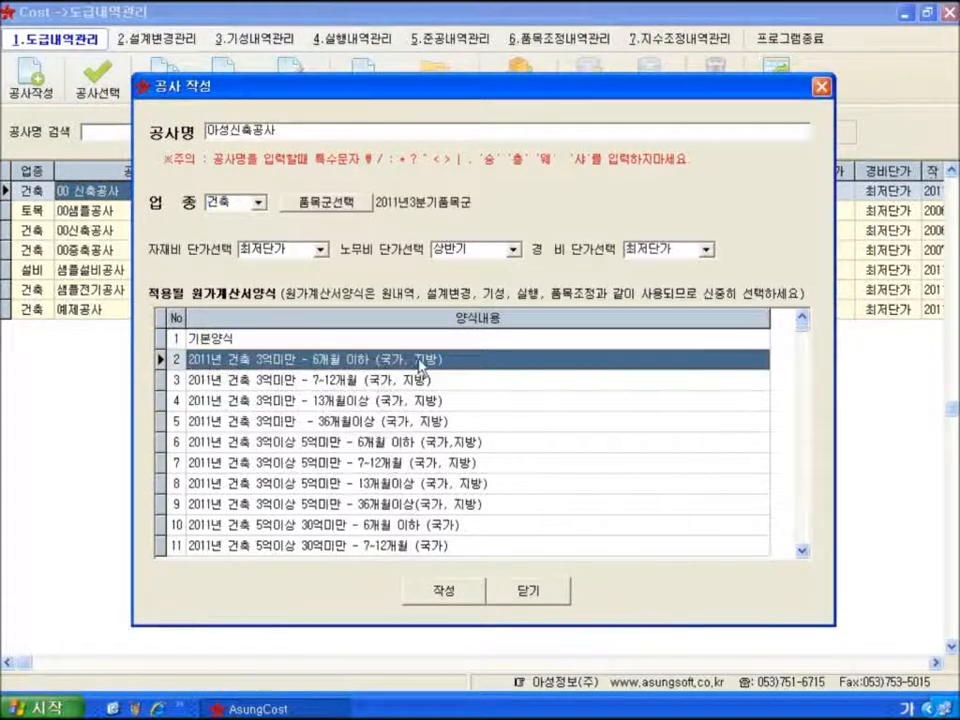
click(446, 594)
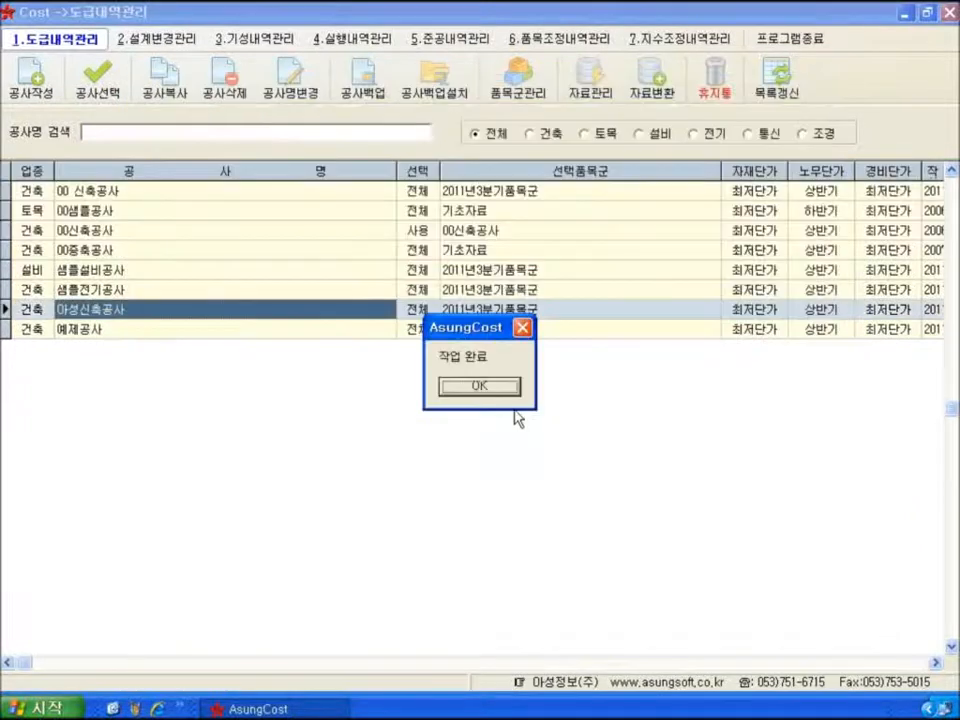
click(490, 388)
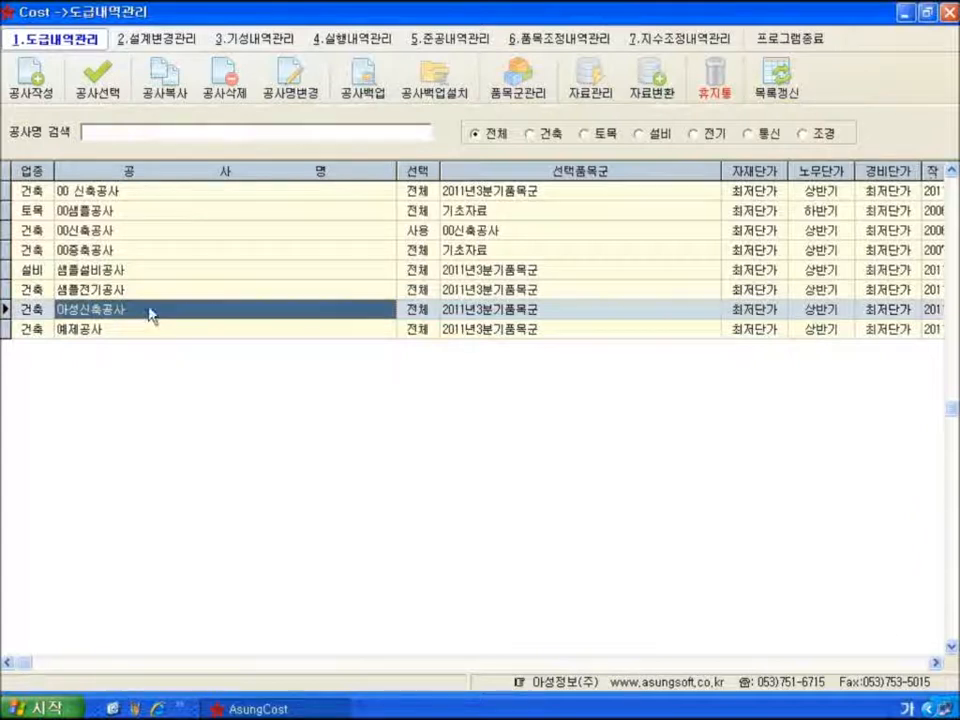
Step: Open the 아성신축공사 project and add the work divisions 본관동 and 별관동 under it
click(97, 100)
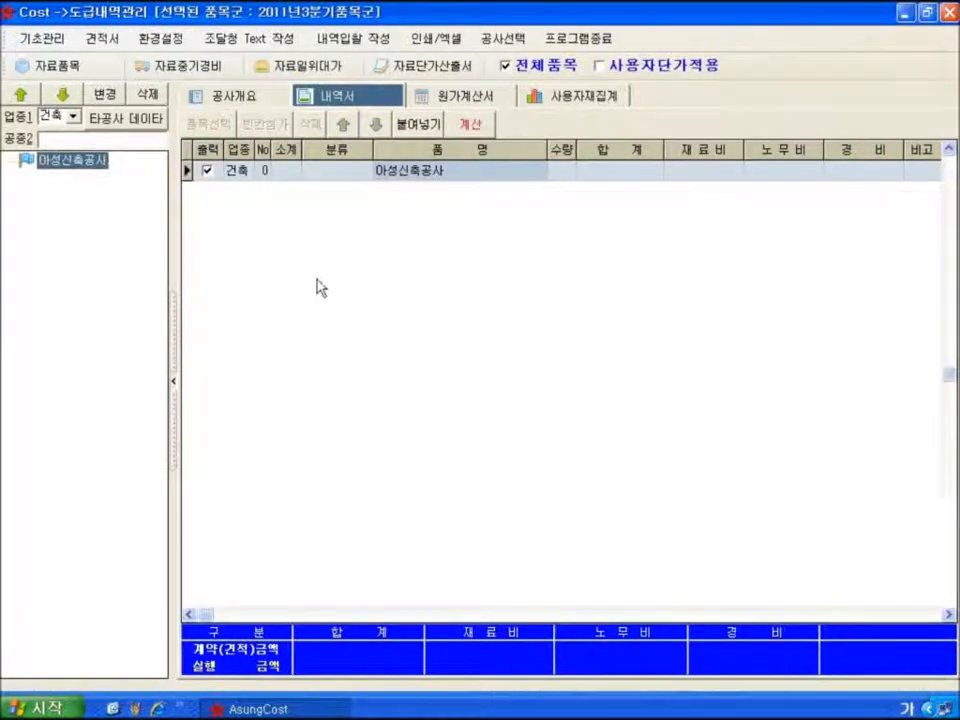
click(70, 140)
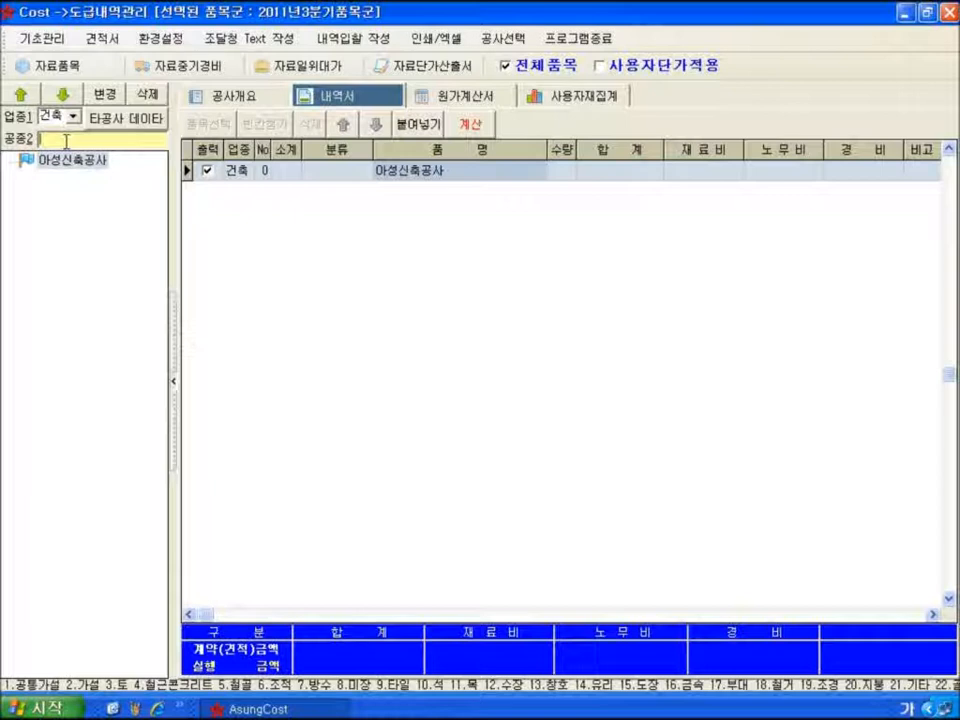
text(본관동)
key(Return)
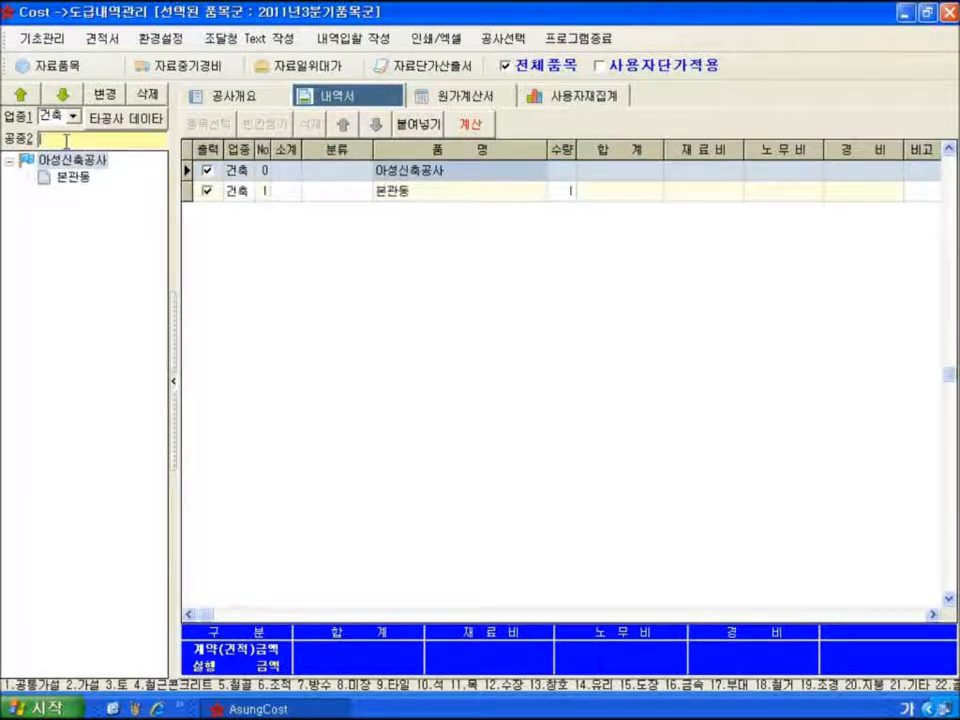
text(별관동)
key(Return)
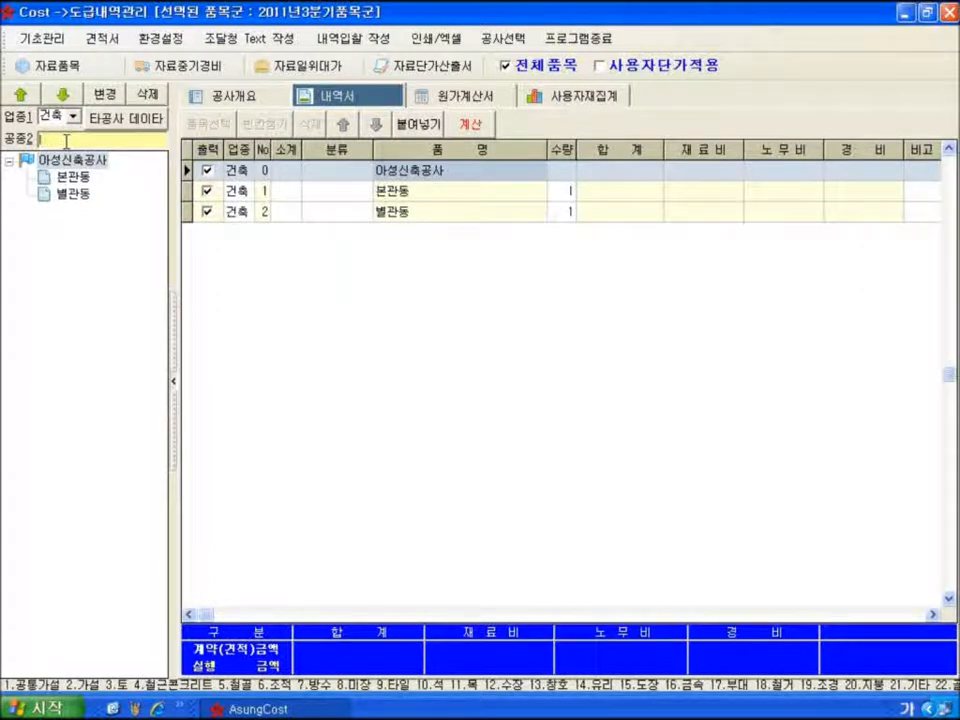
Step: Add a 건축공사 work division under 본관동
click(73, 177)
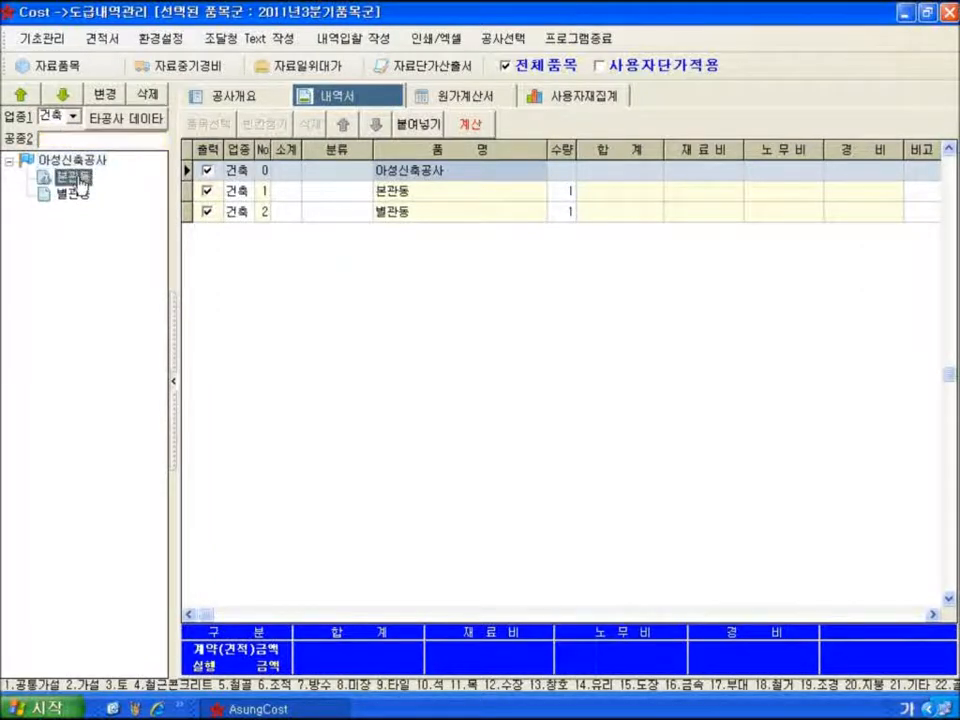
click(74, 194)
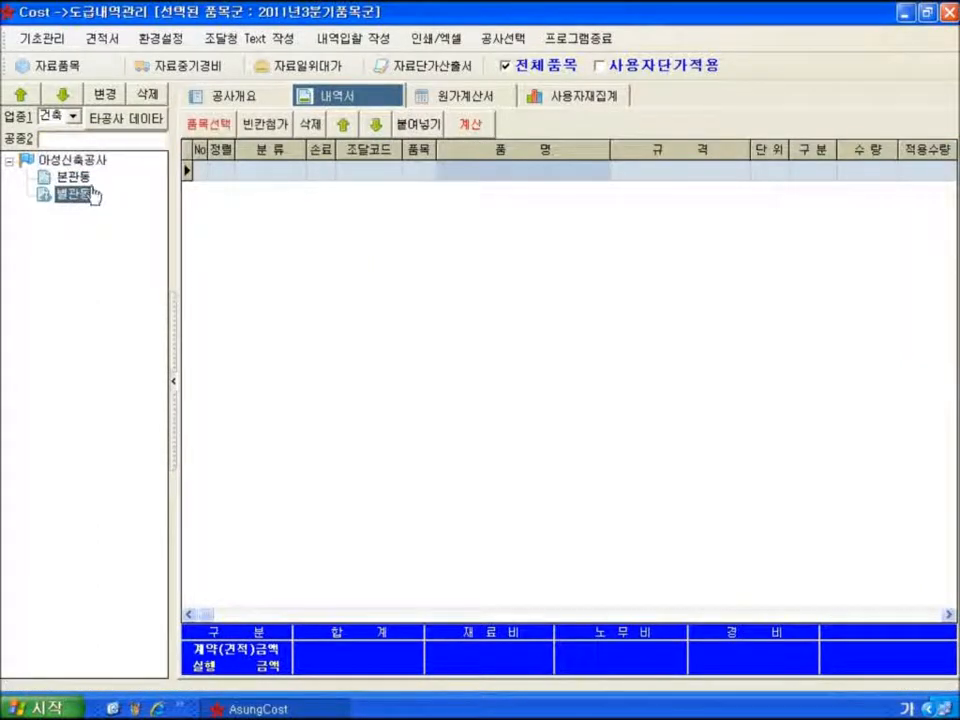
click(83, 178)
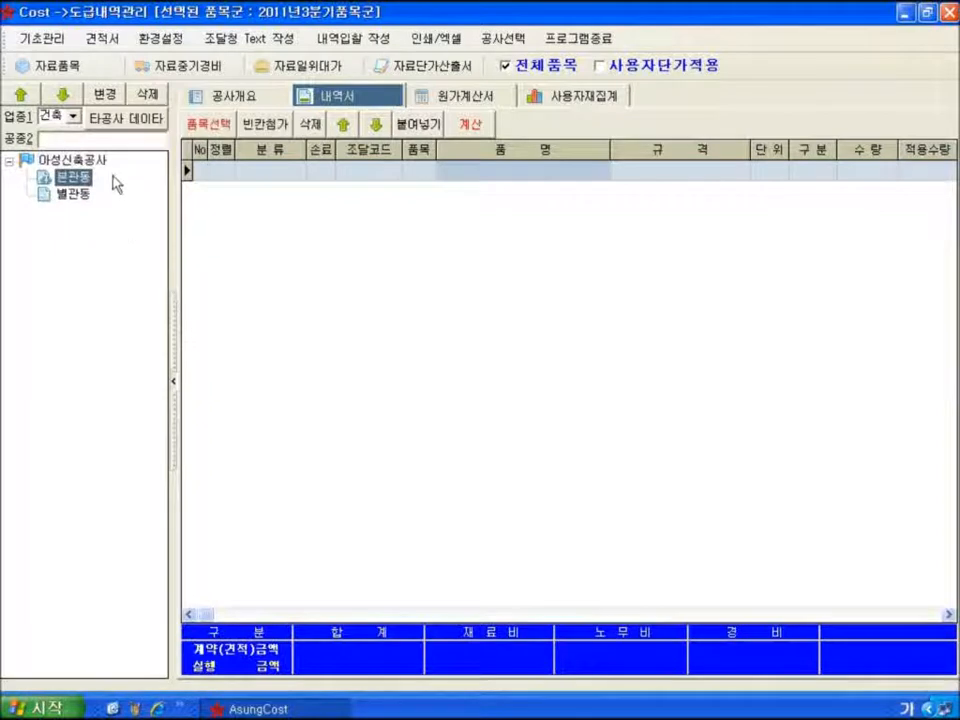
click(127, 142)
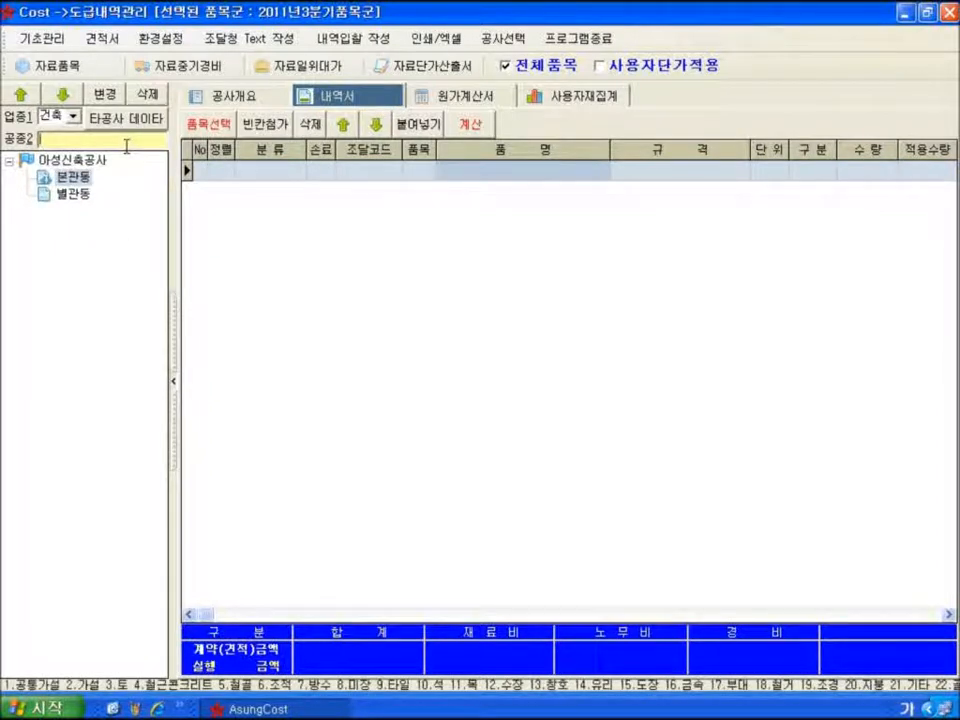
text(건축공사)
key(Return)
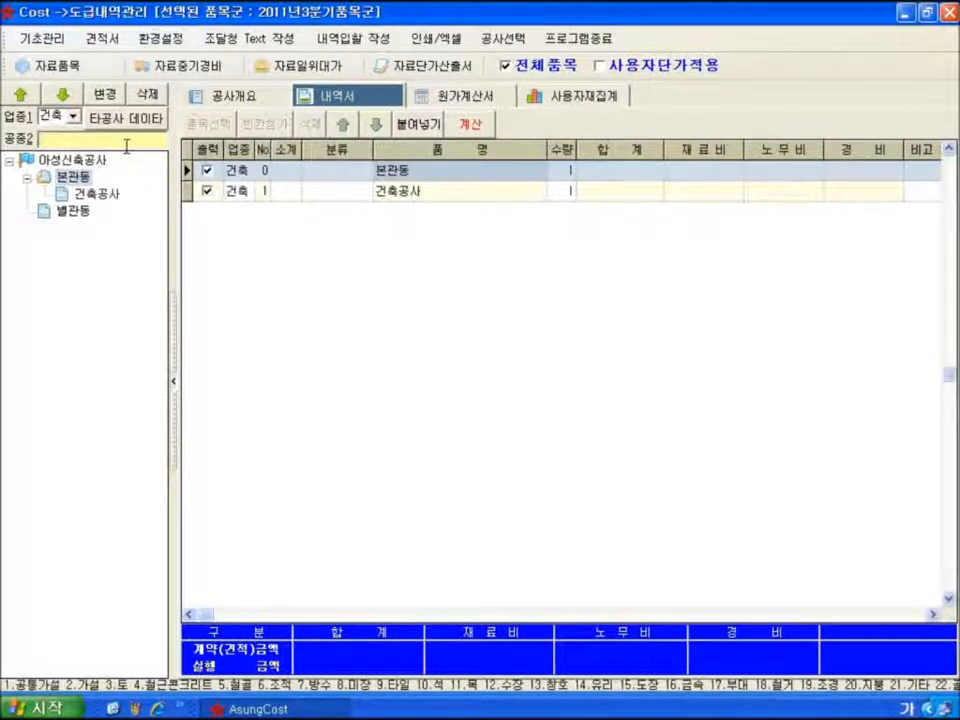
Step: Add 가설공사 and 토공사 under 본관동's 건축공사 using the standard work type numbers 2 and 3
click(103, 194)
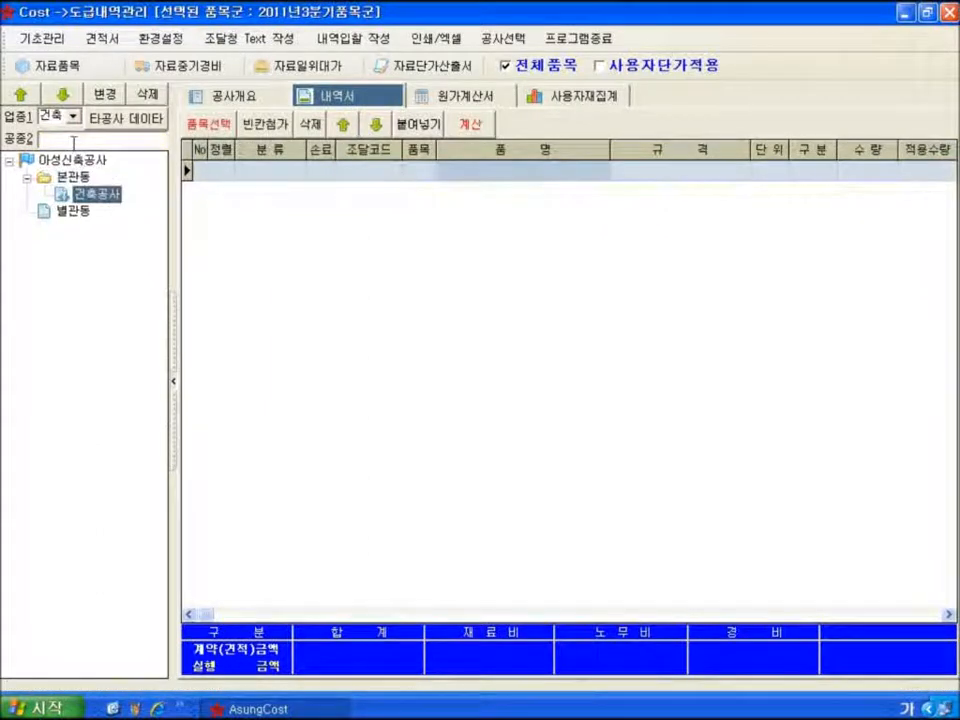
click(73, 143)
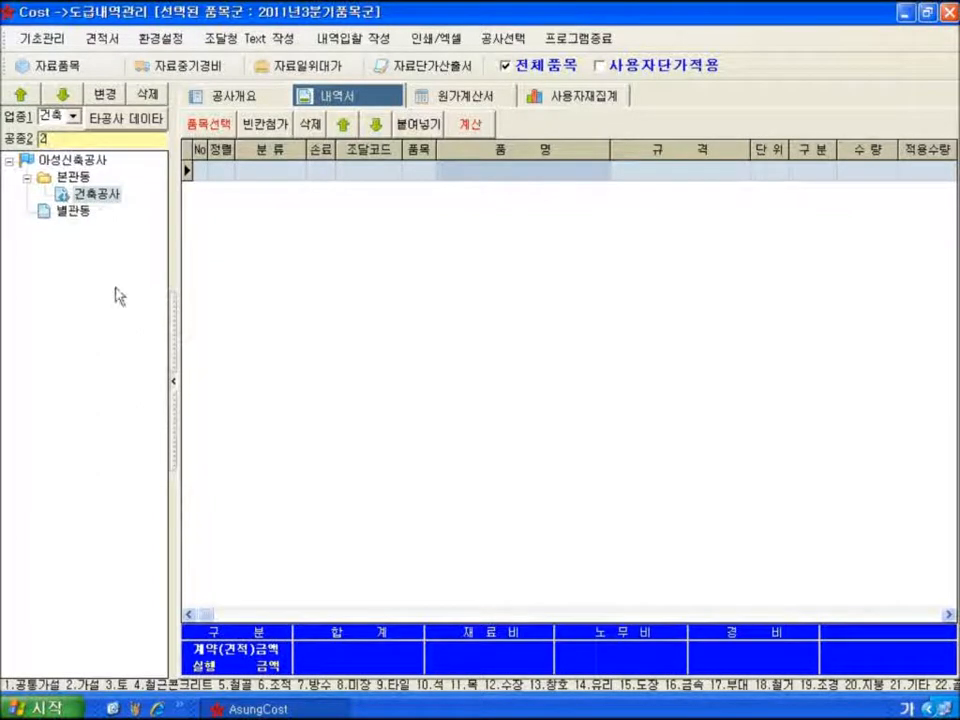
key(Return)
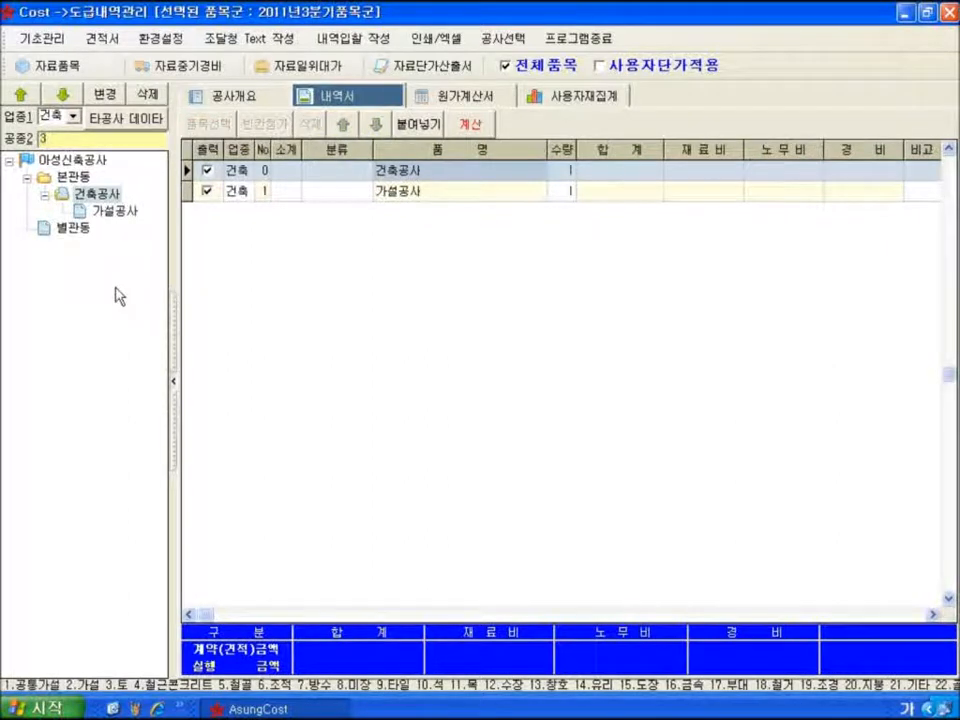
text(3)
key(Return)
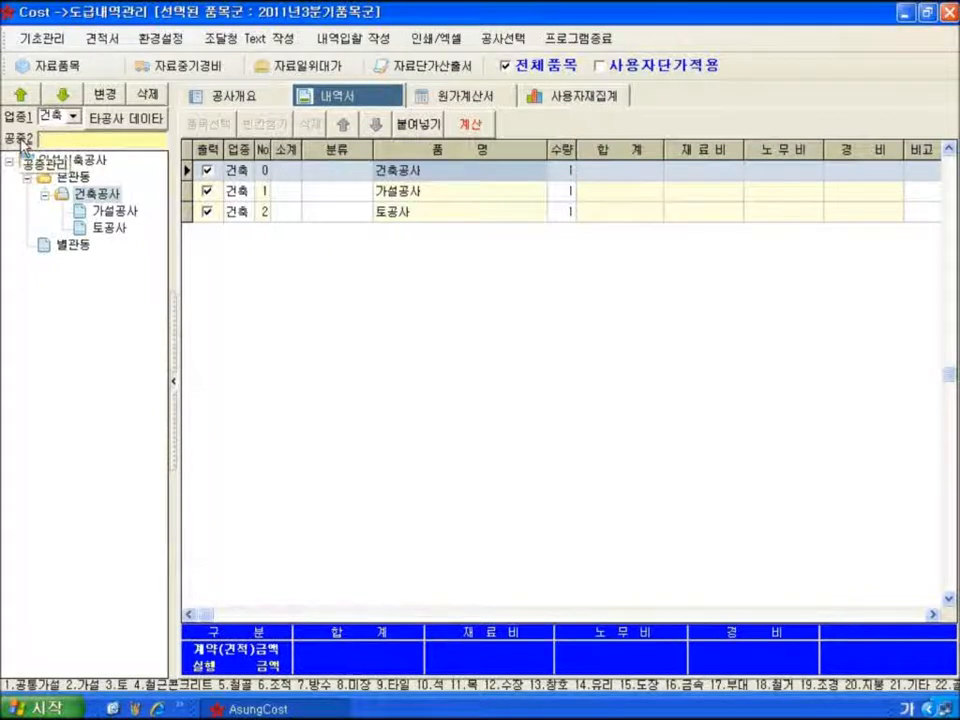
Step: Examine the preset item list and applied quantity column for 가설공사 in the batch entry window, then close it
click(18, 141)
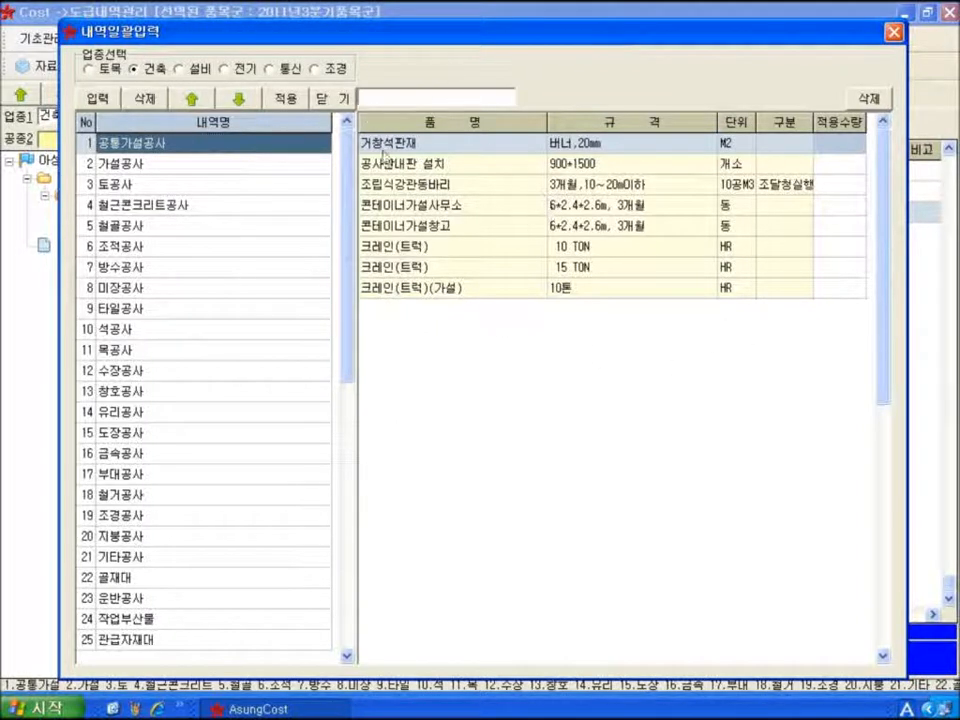
click(139, 162)
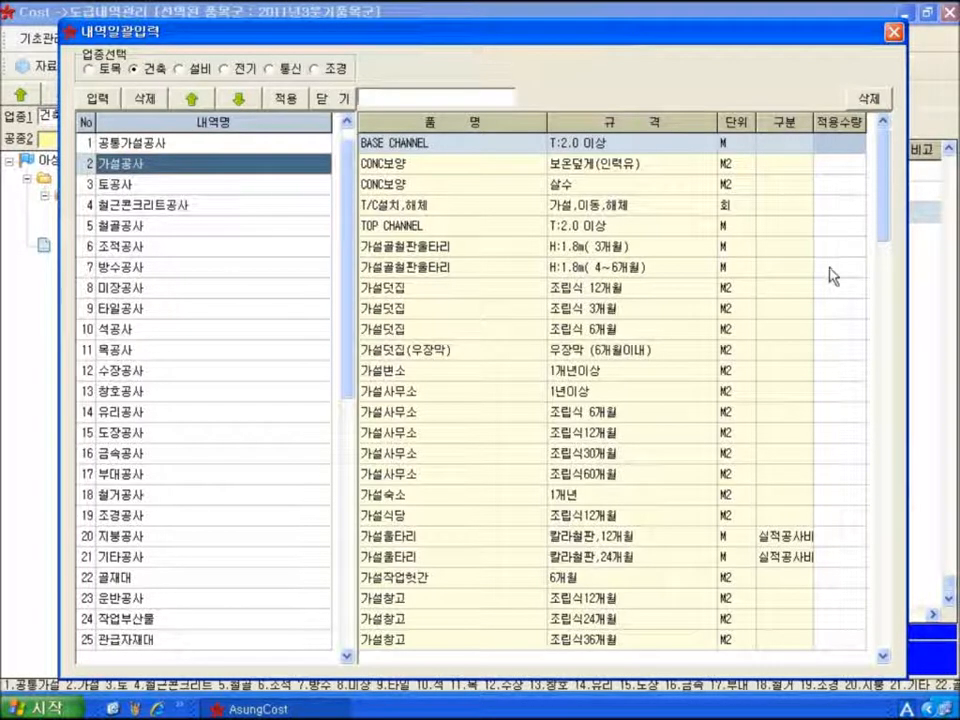
click(839, 306)
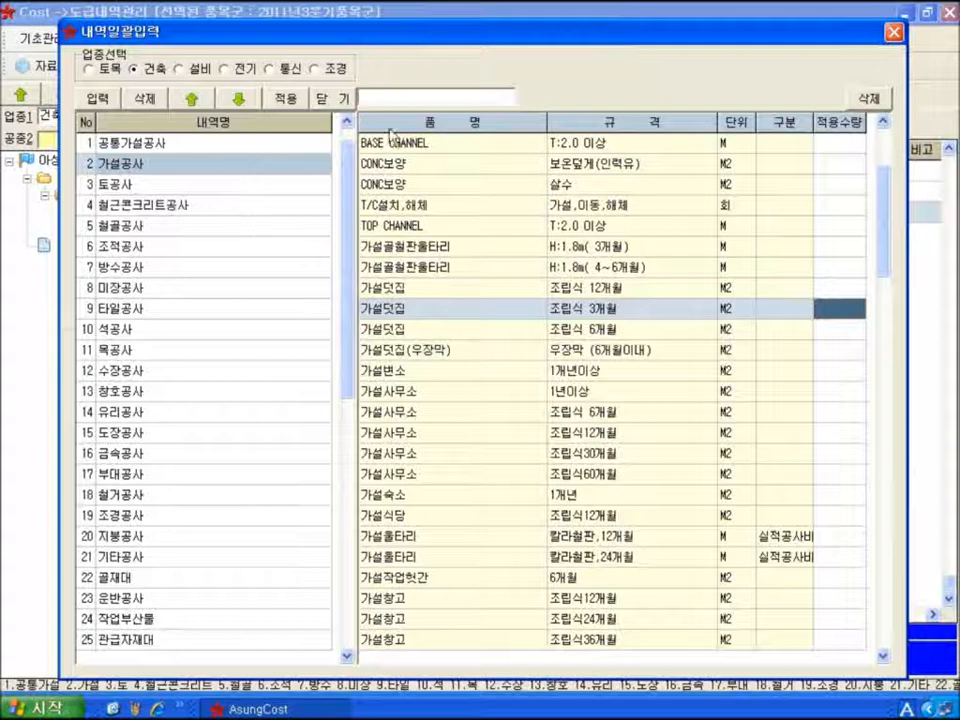
click(893, 35)
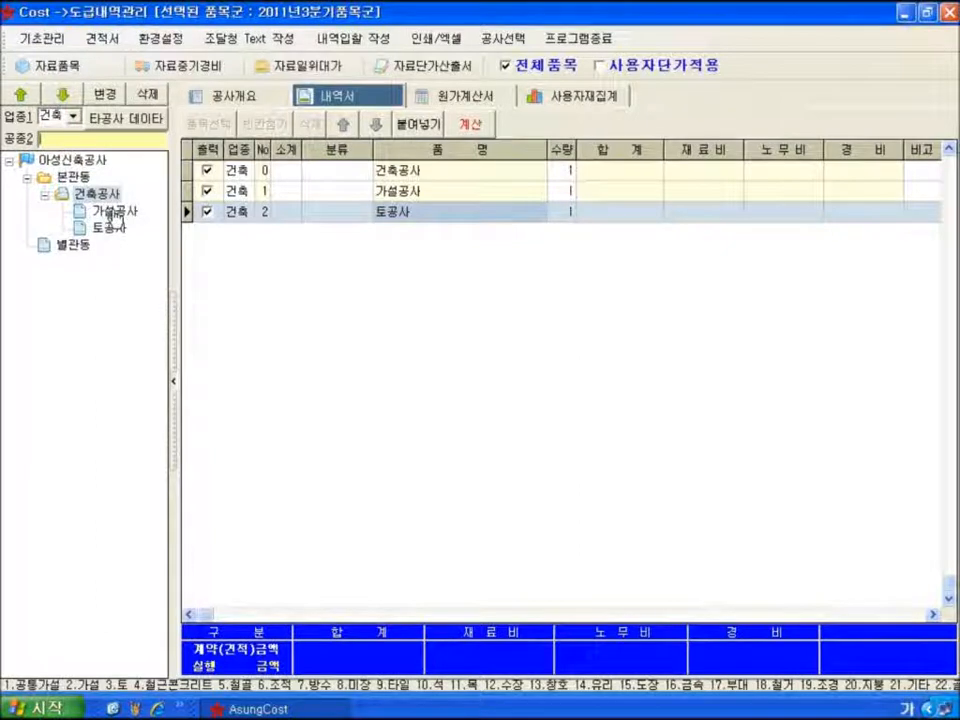
Step: Batch-register 조적공사 under 건축공사 with an applied quantity of 20 for 0.5B벽돌쌓기, 5,000매미만
click(18, 141)
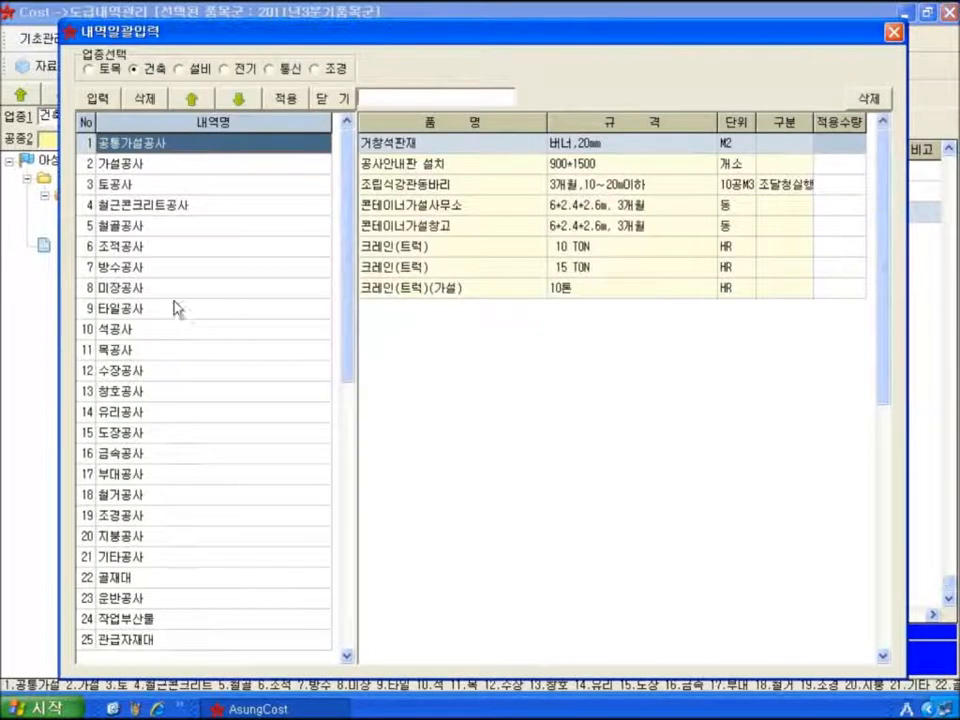
click(189, 248)
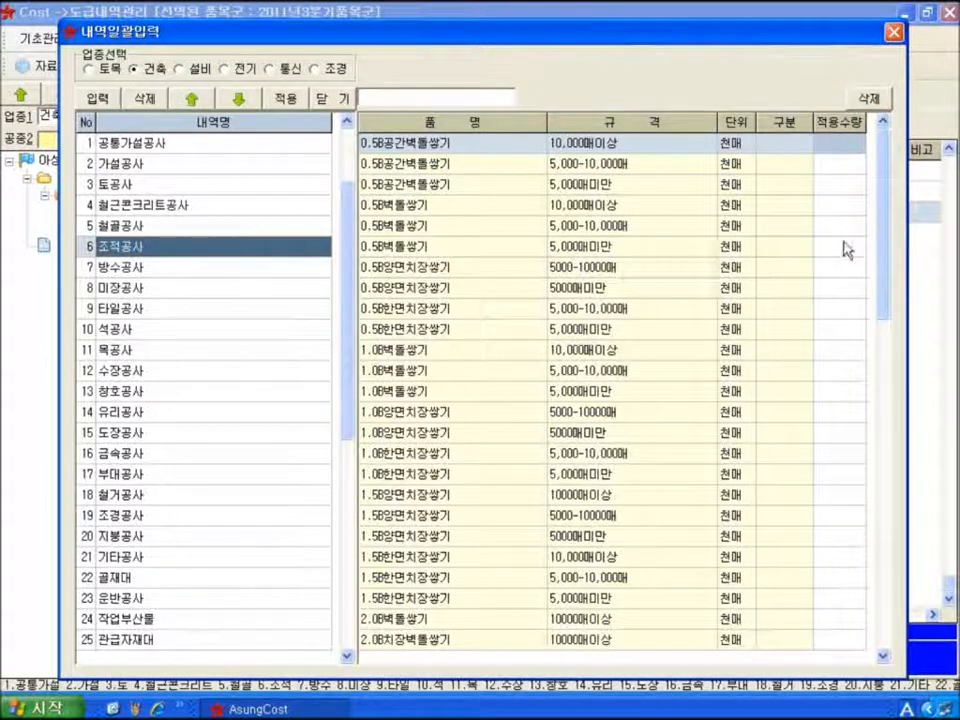
click(803, 250)
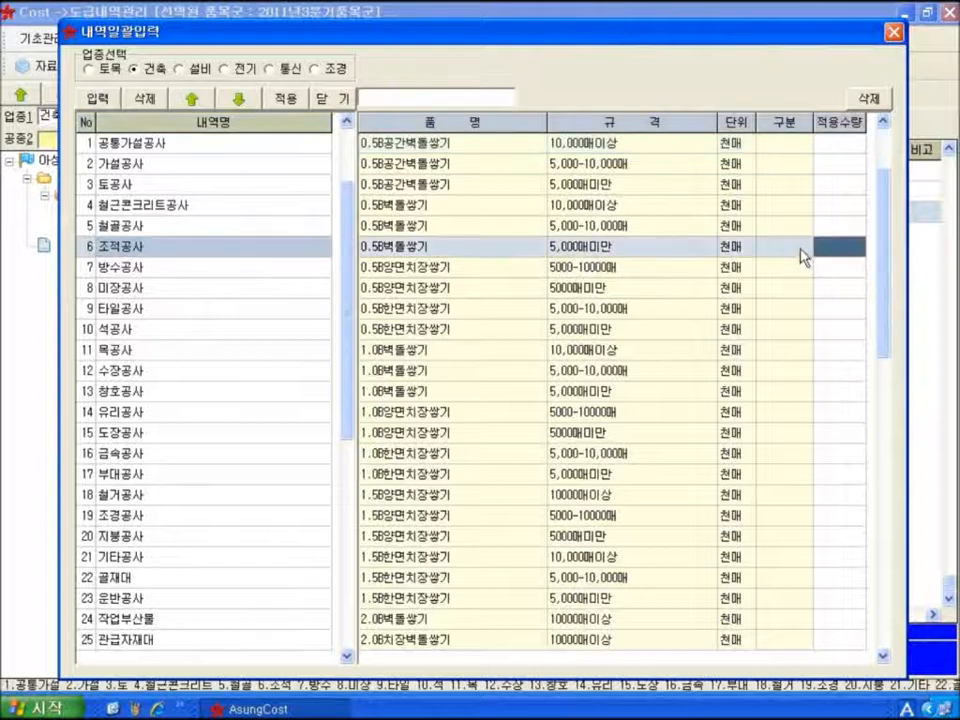
text(4)
key(Return)
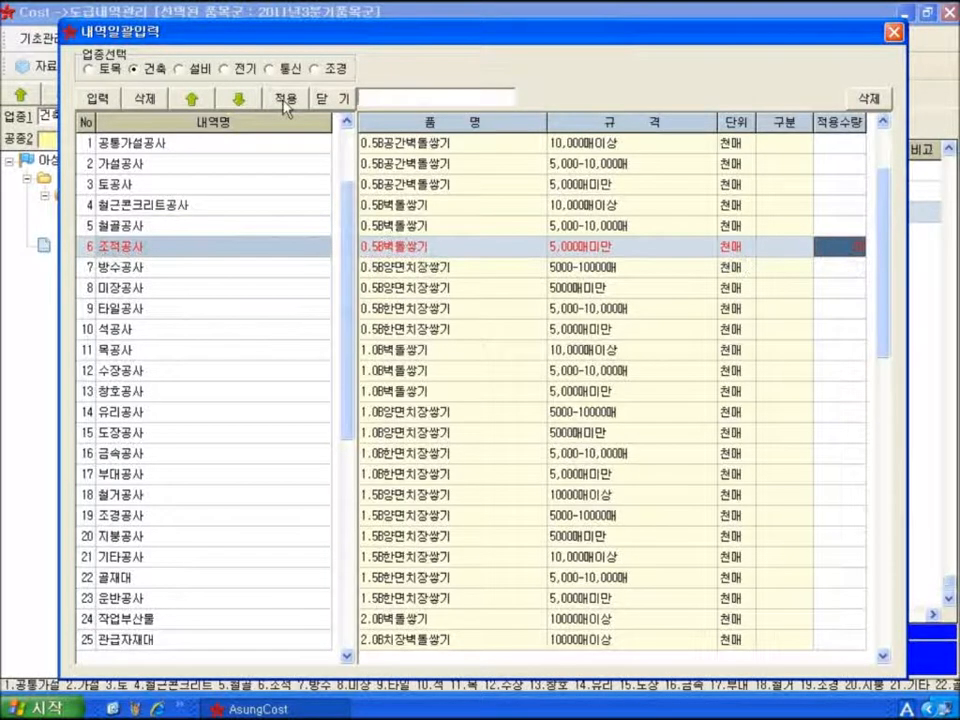
drag(305, 41, 449, 41)
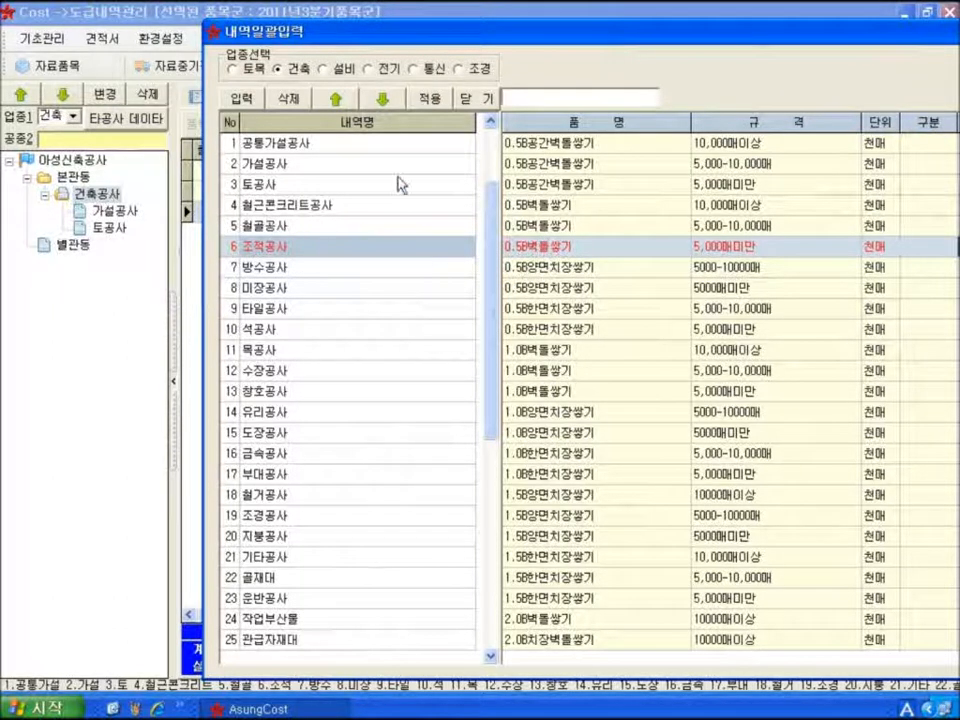
click(428, 99)
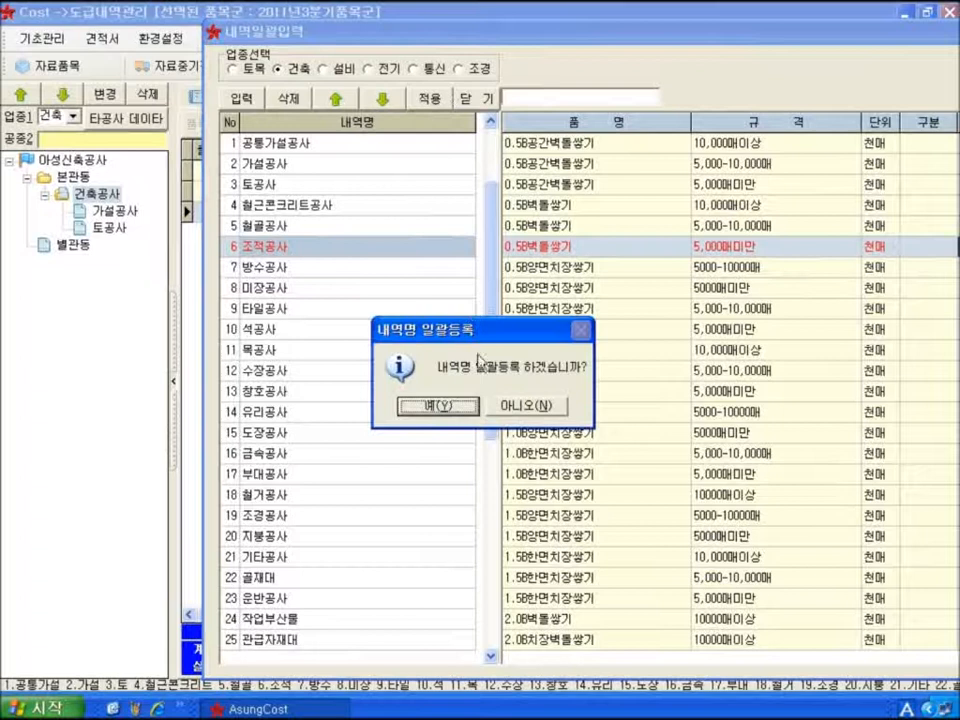
click(437, 405)
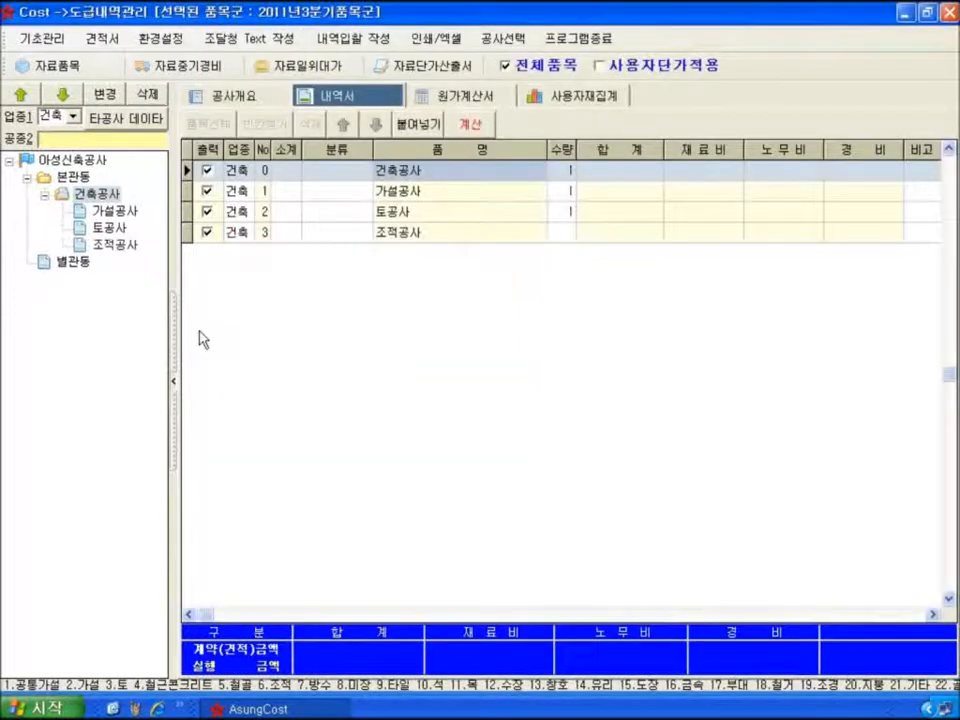
Step: Check the items registered under 조적공사 and try to batch-add work types beneath it
click(110, 245)
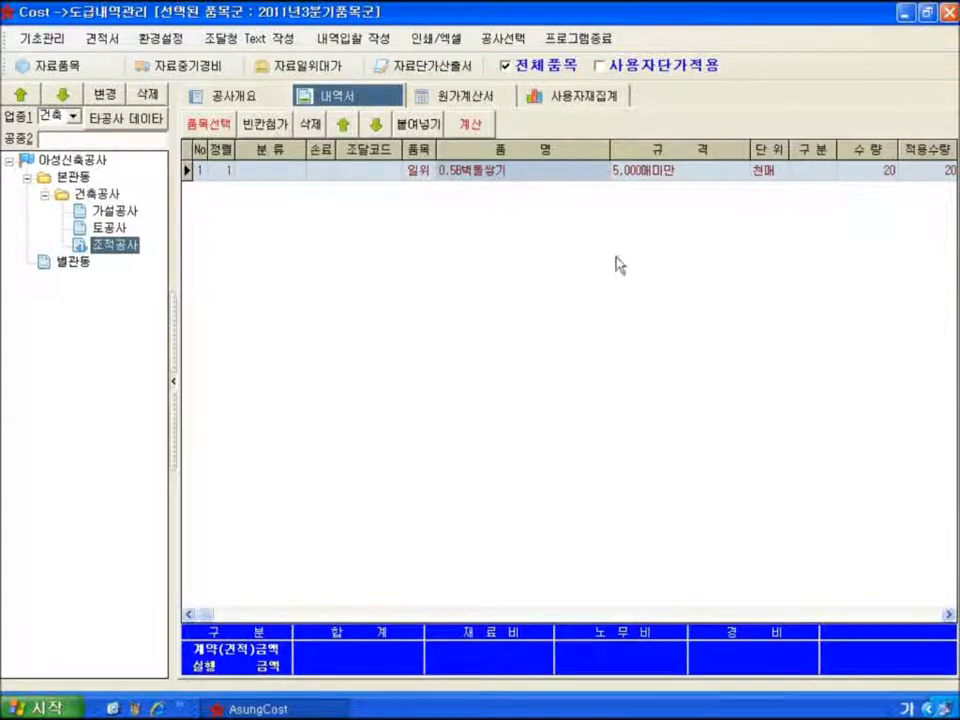
click(21, 141)
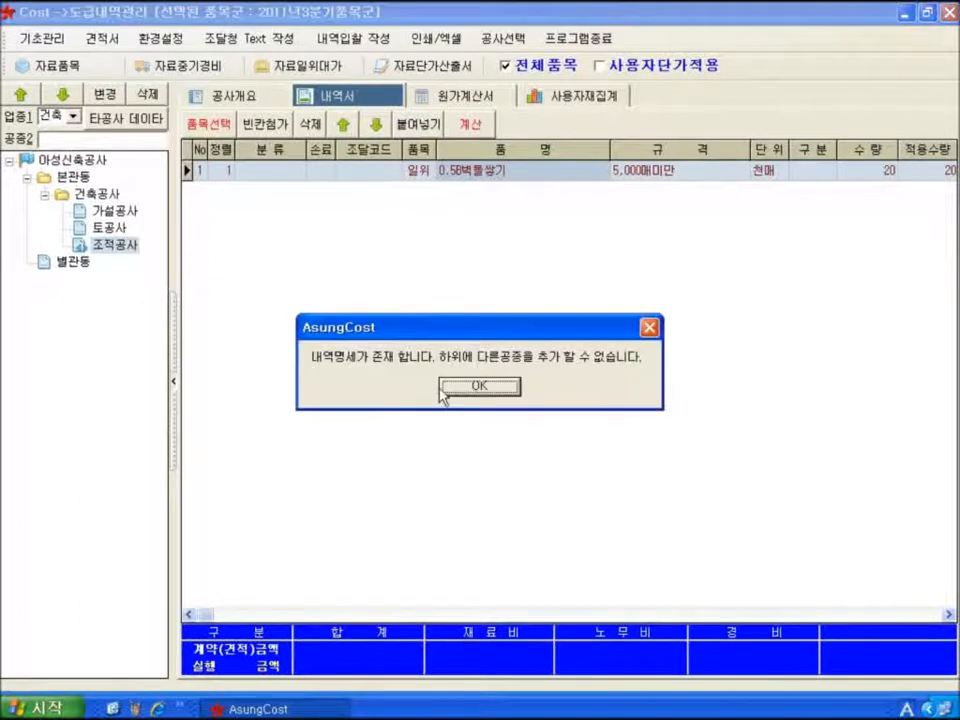
click(446, 389)
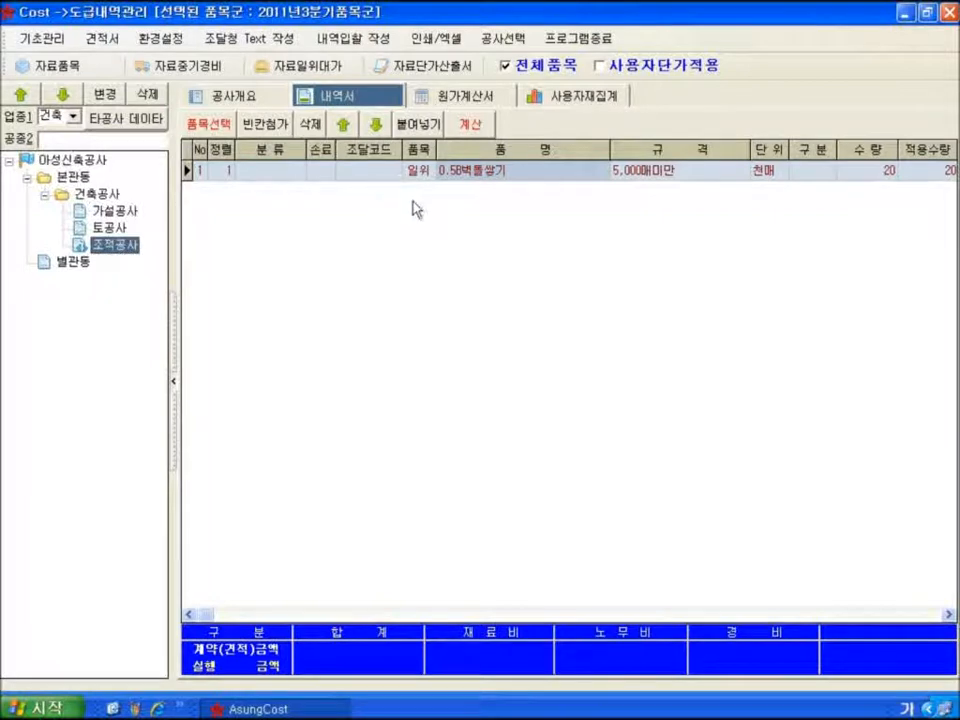
click(22, 140)
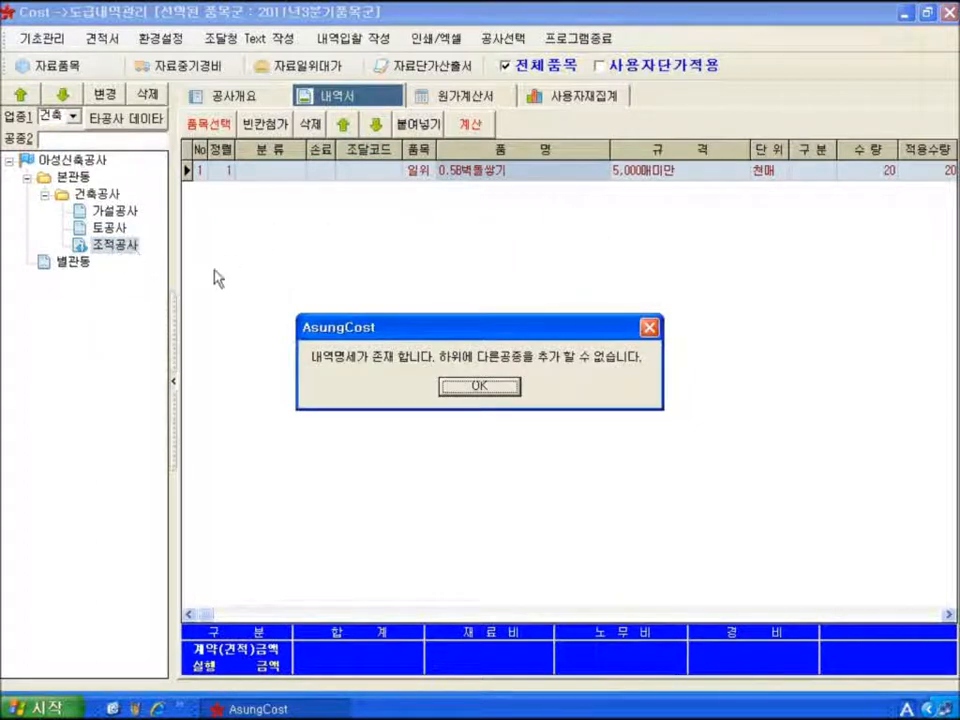
click(478, 386)
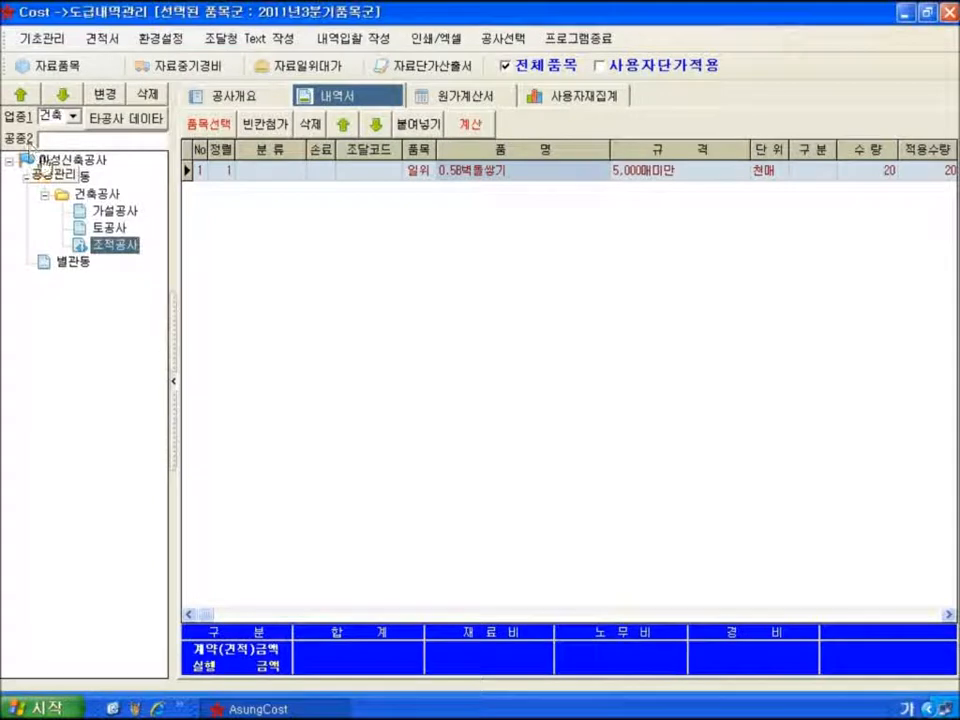
Step: Batch-register 방수공사, 타일공사, 석공사 and 수장공사 under 본관동's 건축공사
click(97, 194)
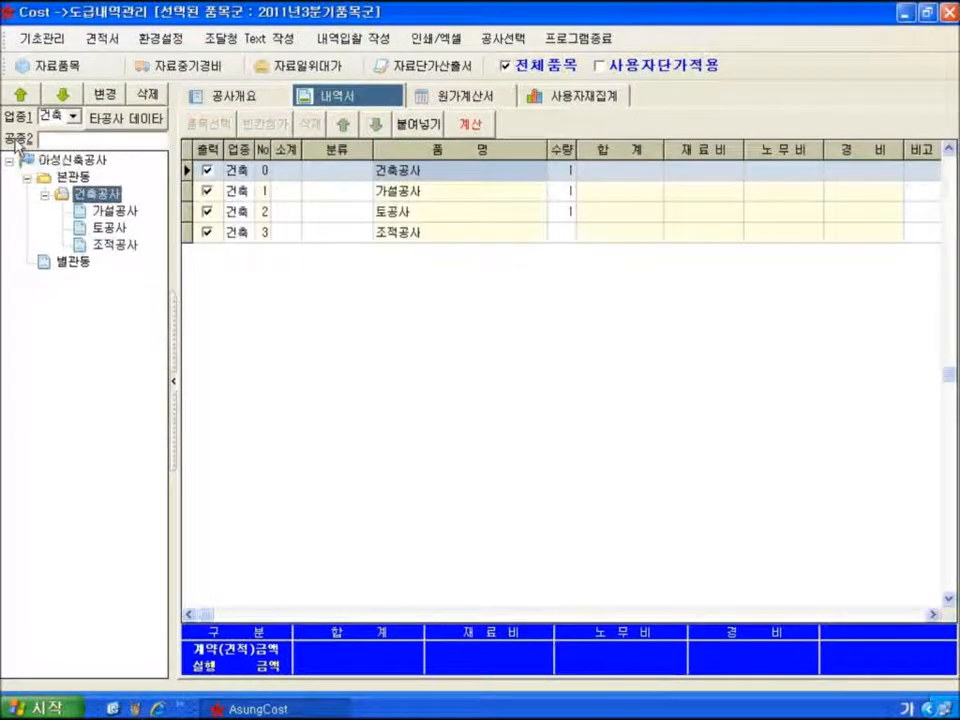
click(15, 141)
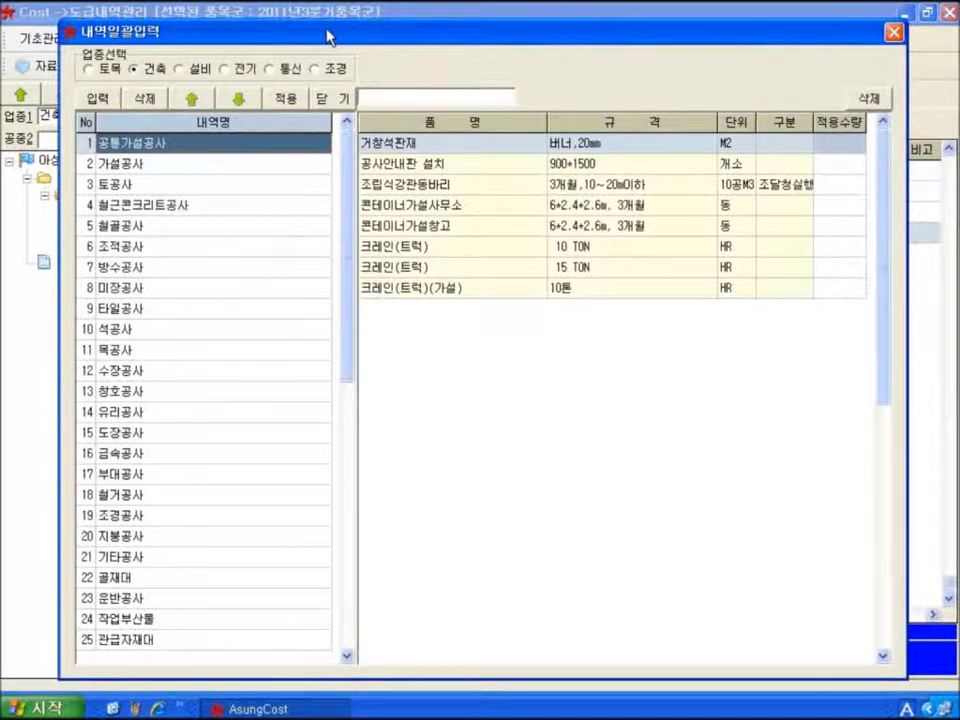
drag(328, 34, 523, 37)
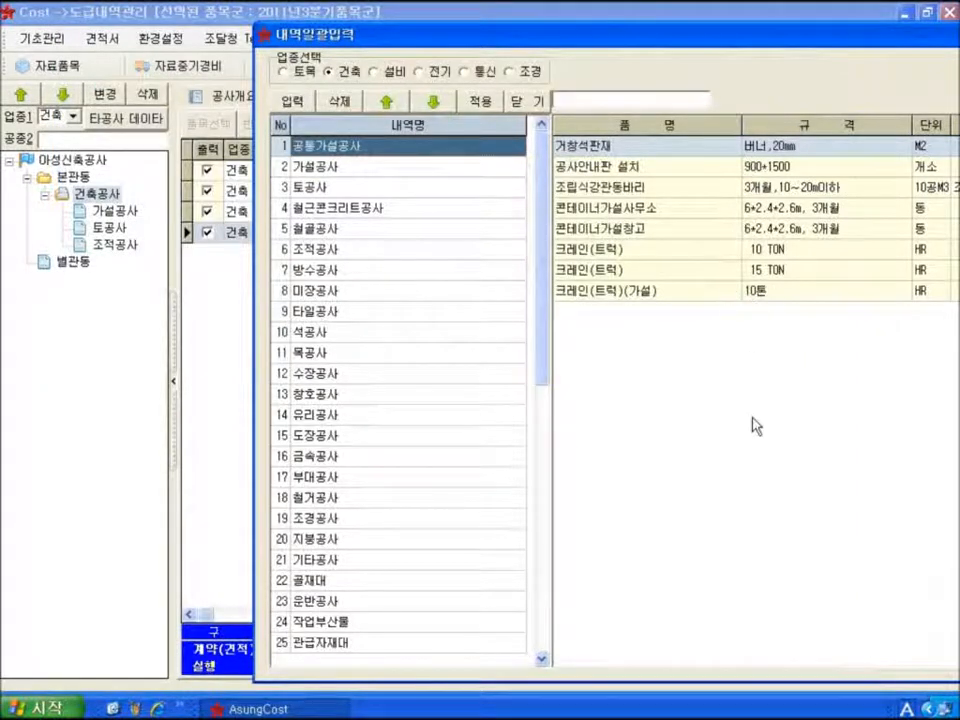
click(351, 271)
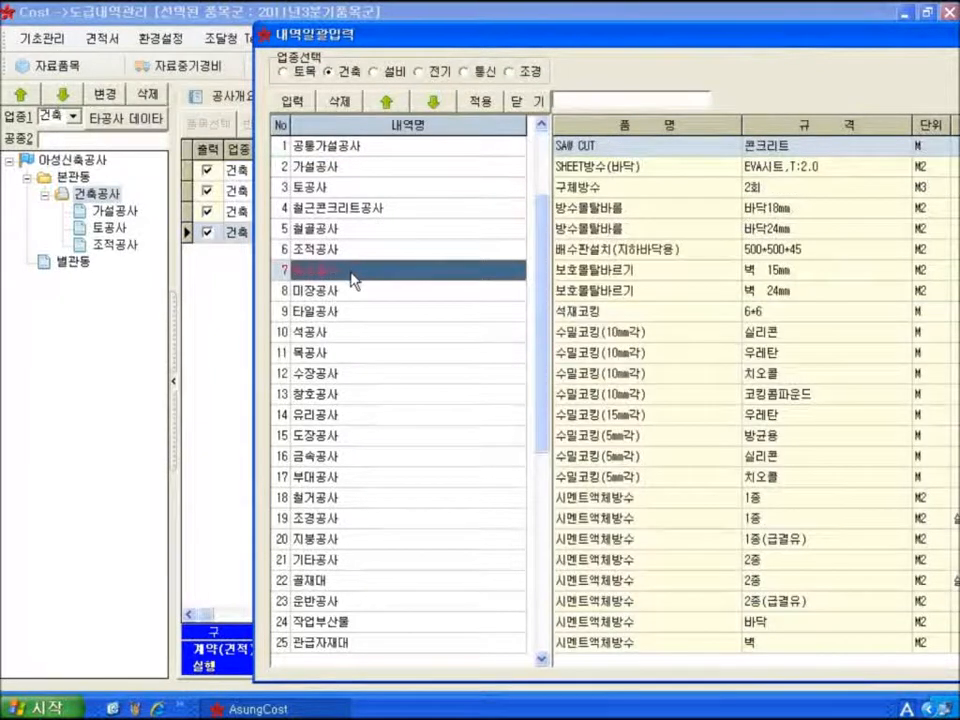
click(366, 311)
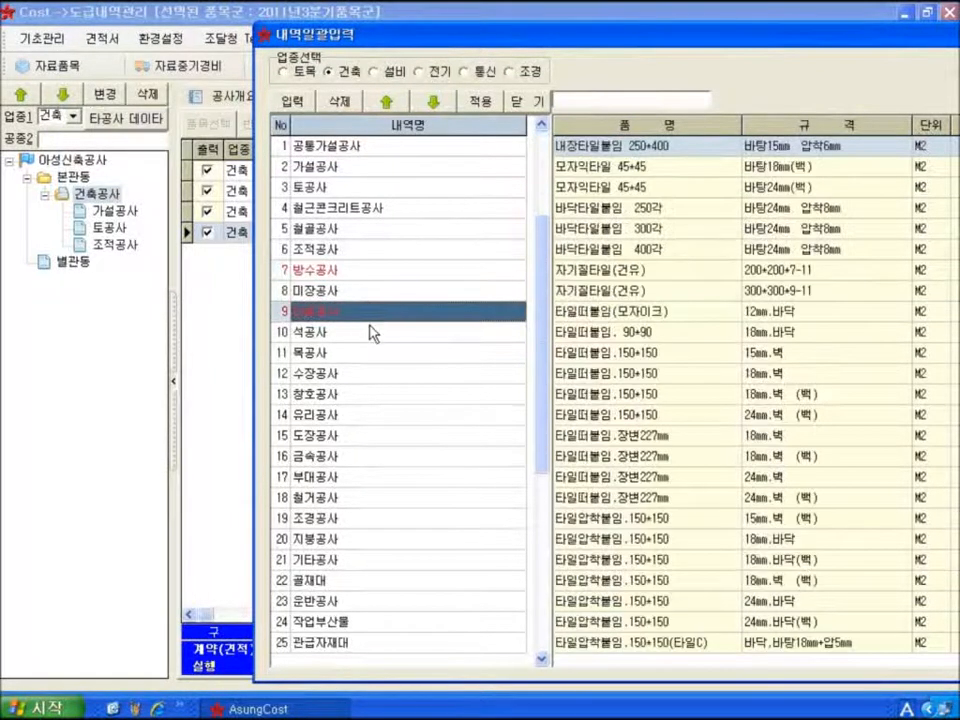
click(386, 337)
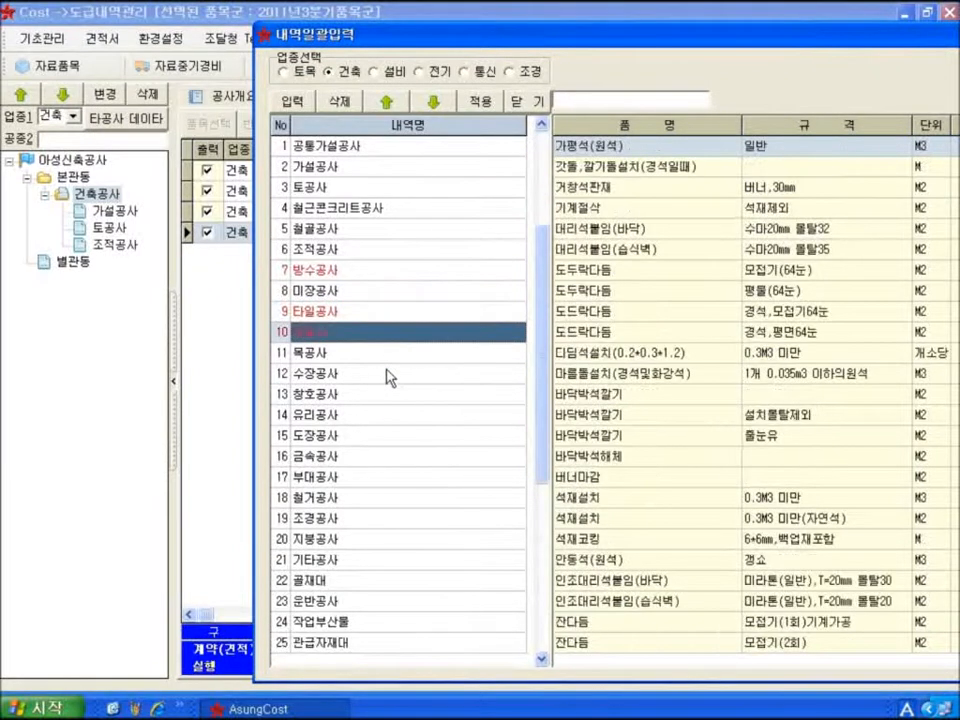
click(389, 375)
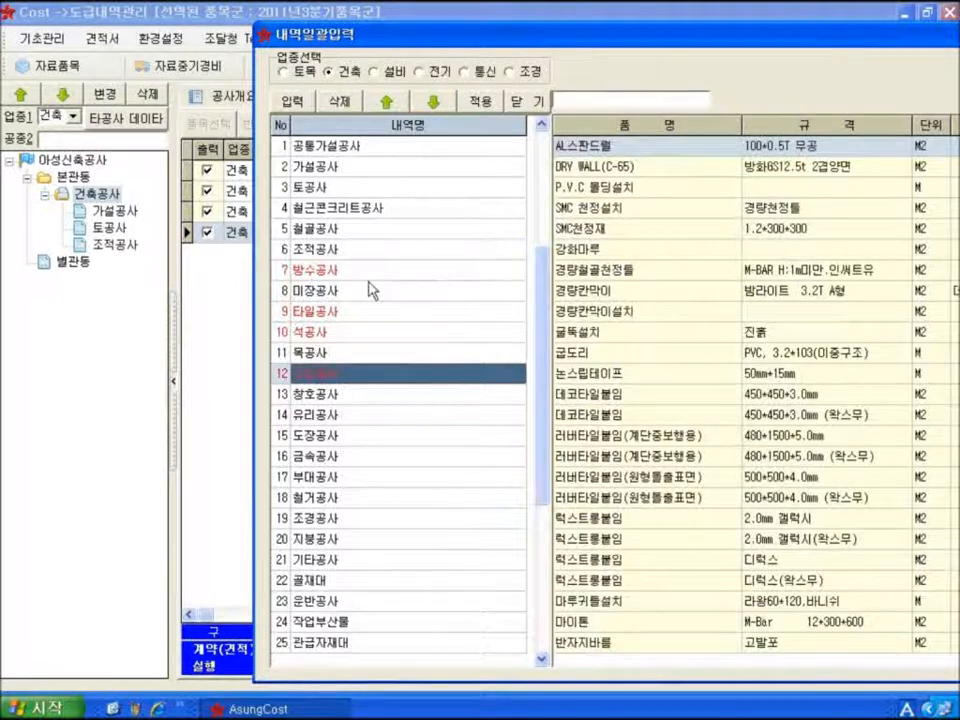
click(473, 104)
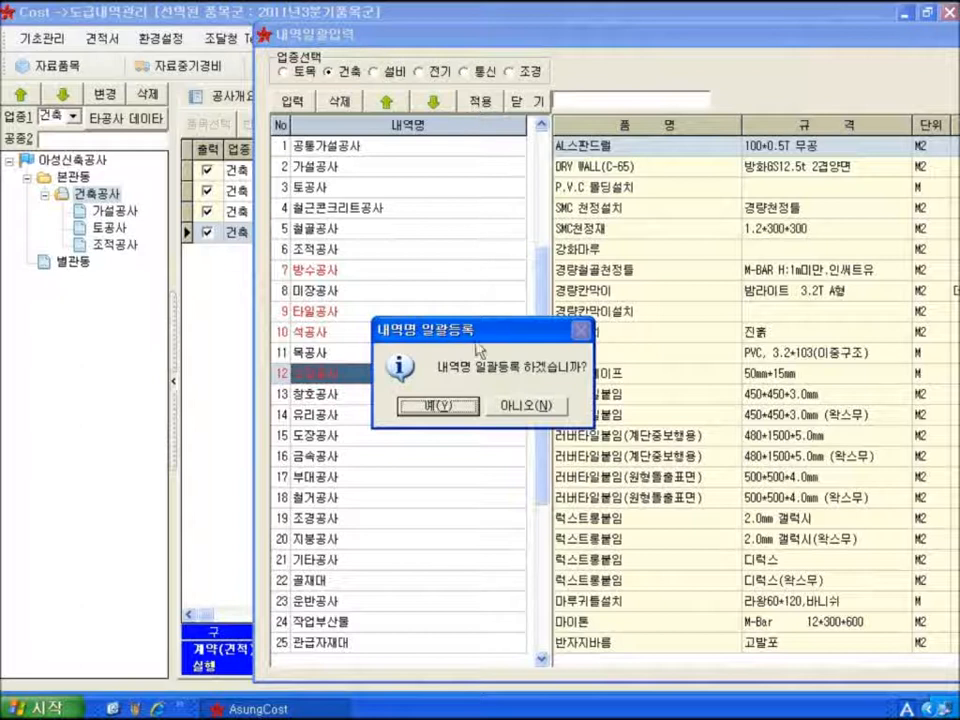
click(466, 406)
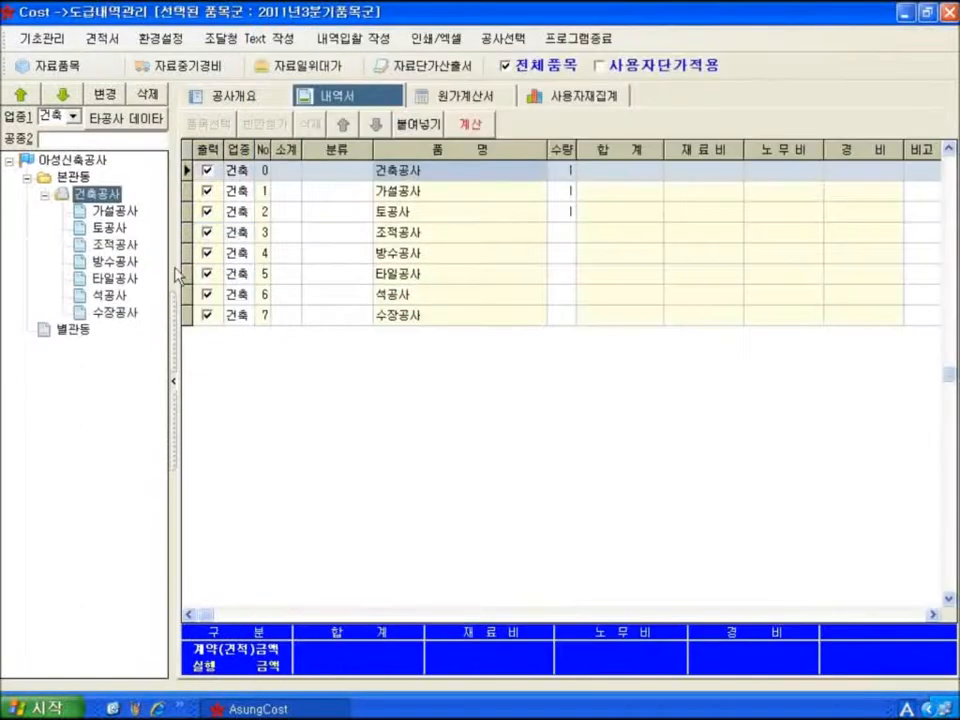
Step: Review the item lists of 수장공사 and 가설공사 and the work types listed under 건축공사
click(110, 313)
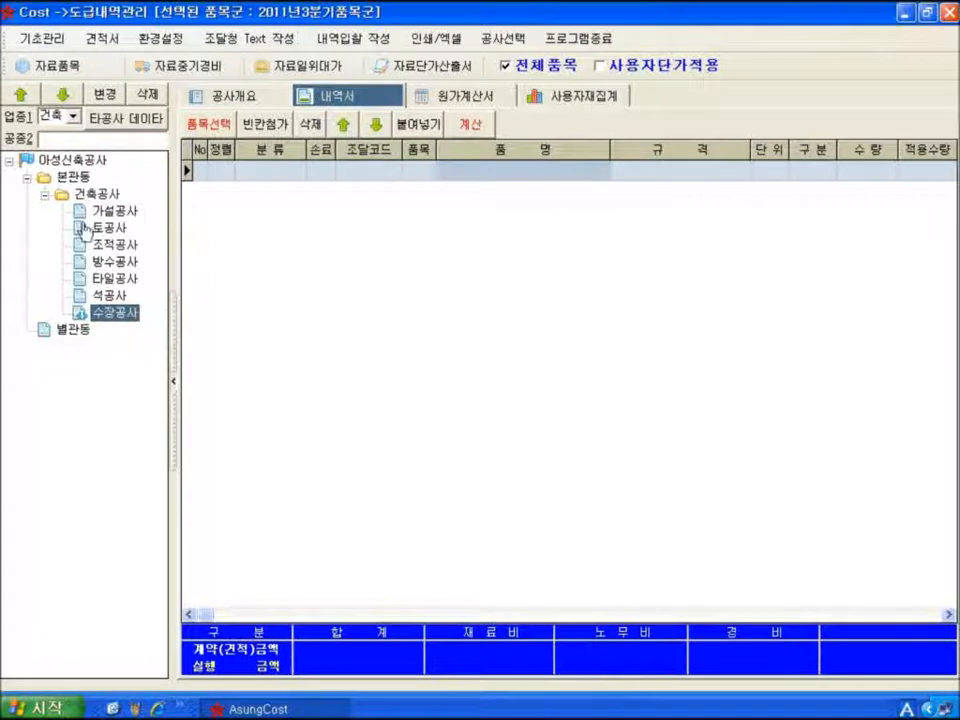
click(96, 195)
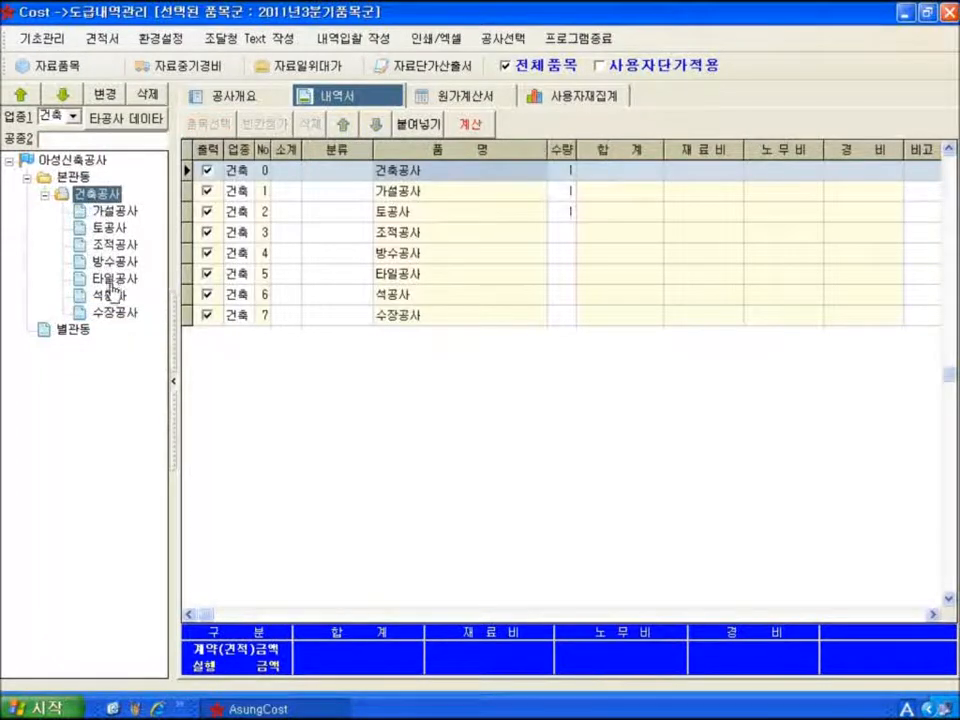
click(110, 211)
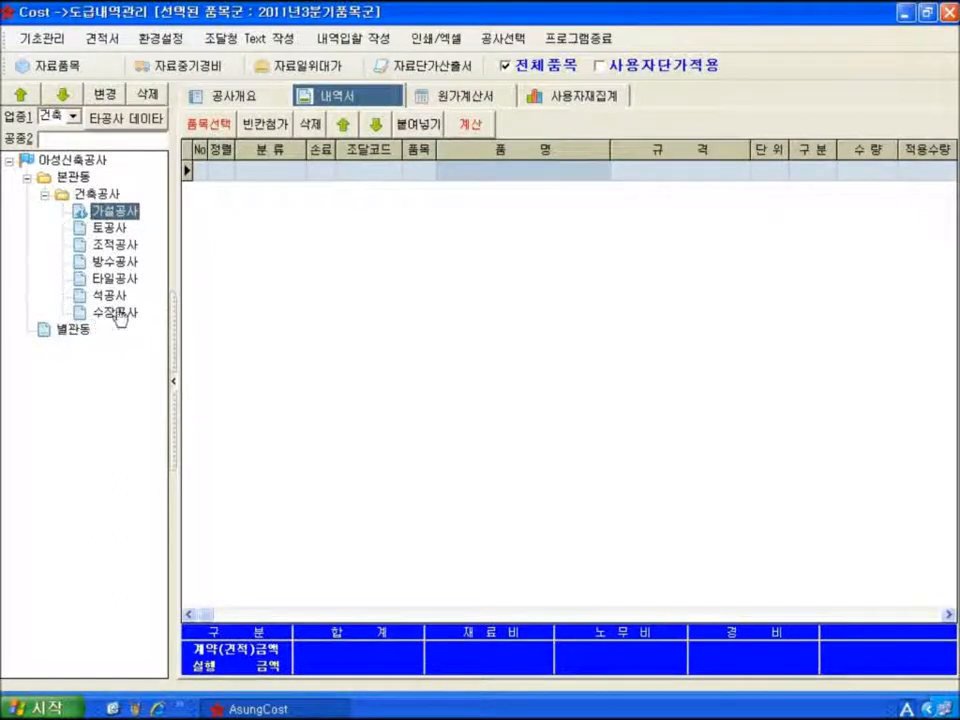
Step: Copy the 건축공사 division with its work types from 본관동 into 별관동
click(95, 195)
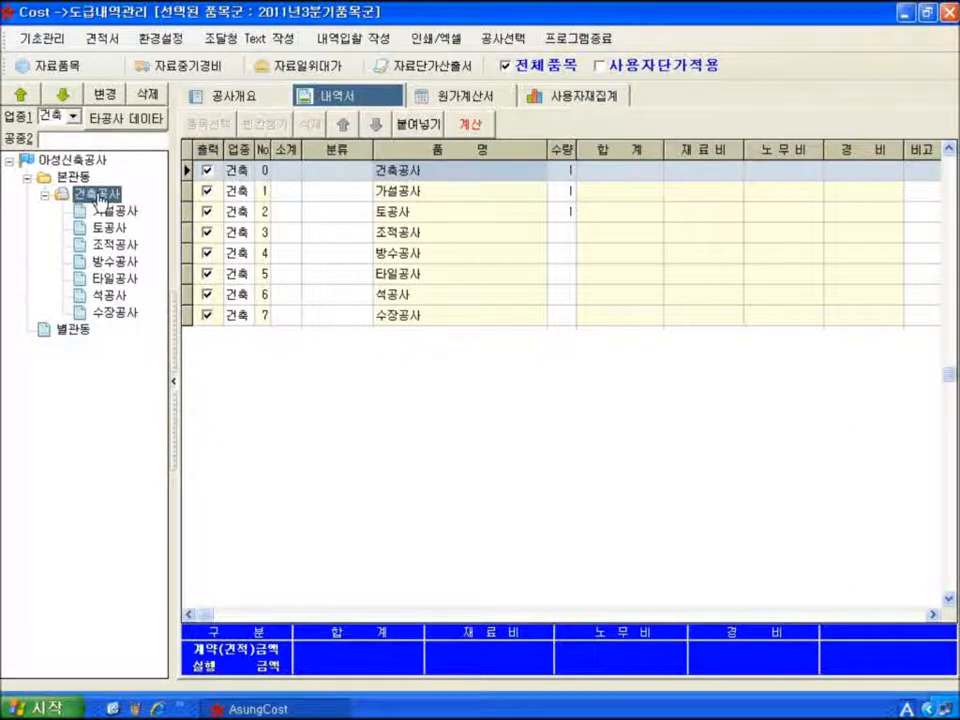
drag(100, 200, 50, 331)
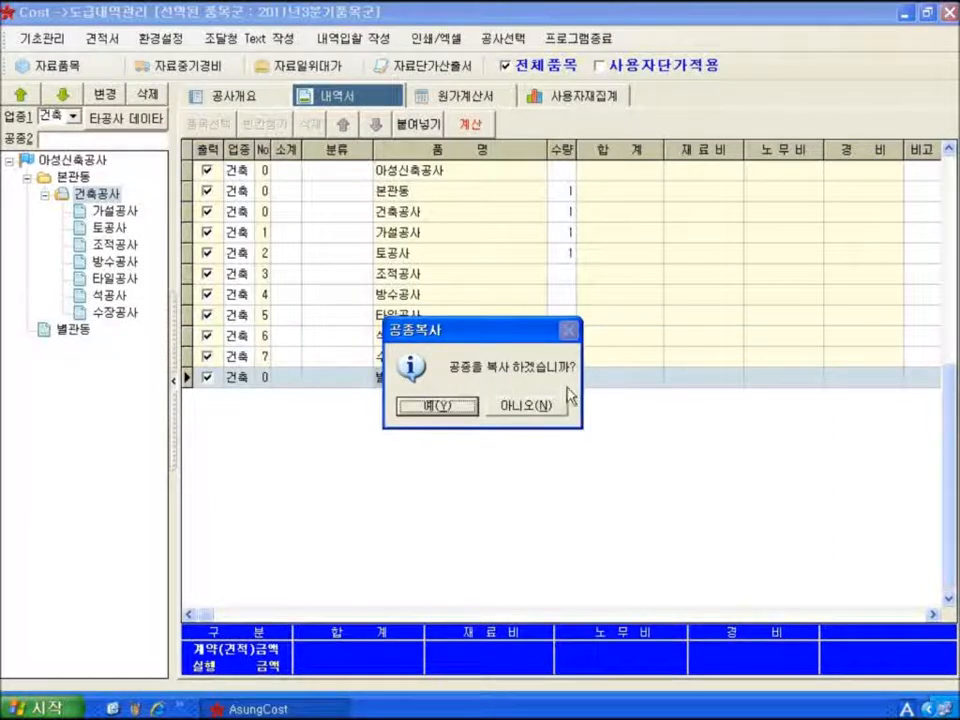
click(437, 406)
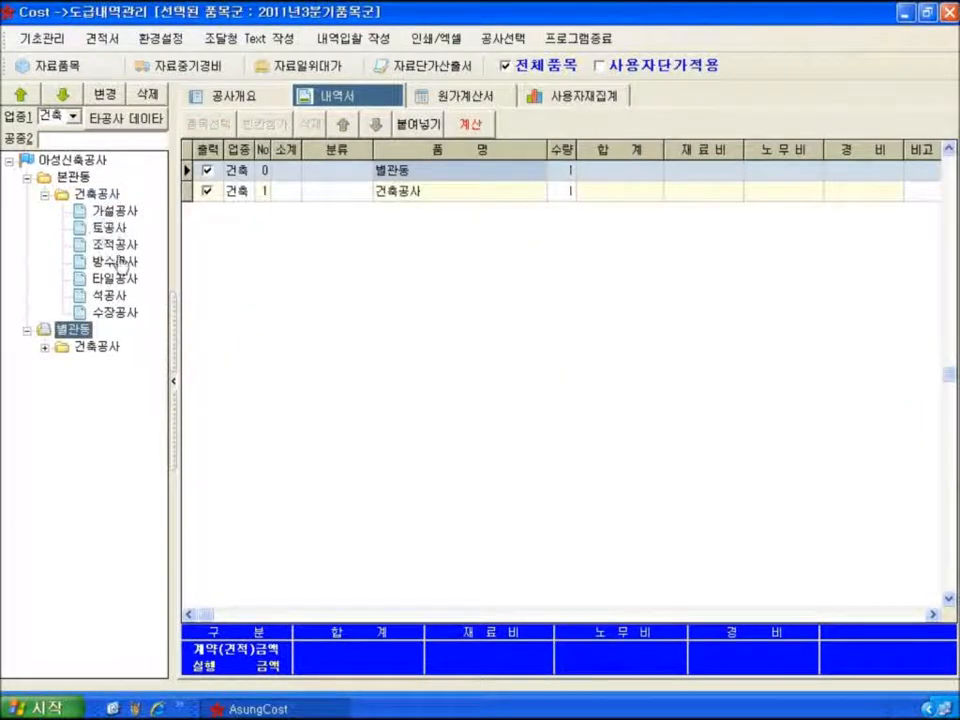
Step: Expand 건축공사 under 별관동 and duplicate its 조적공사 work type within the same division
click(44, 347)
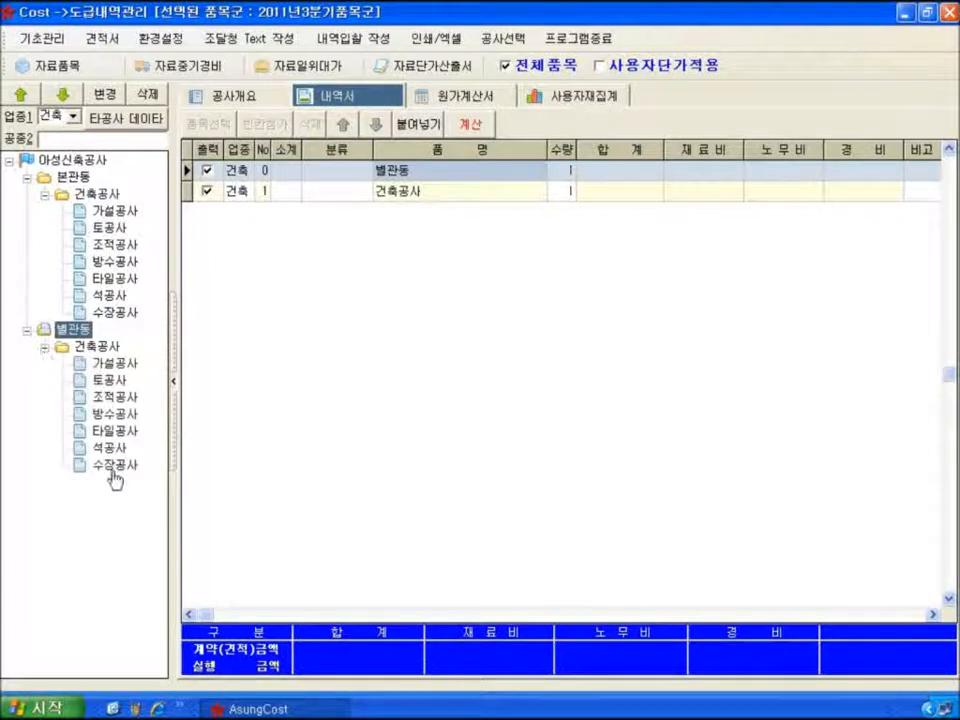
click(97, 346)
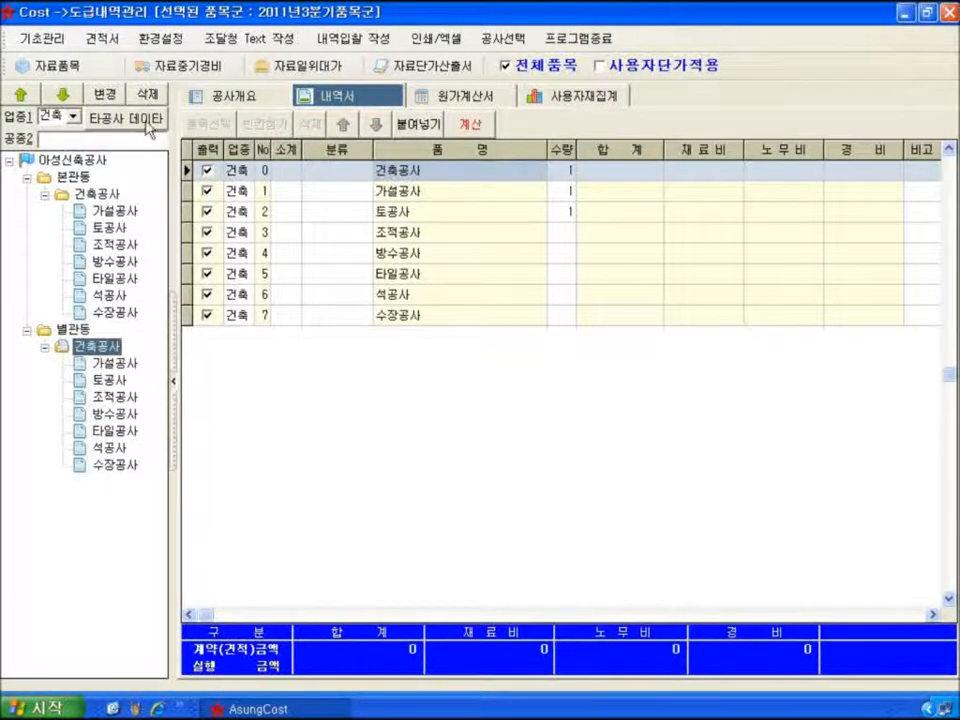
click(121, 405)
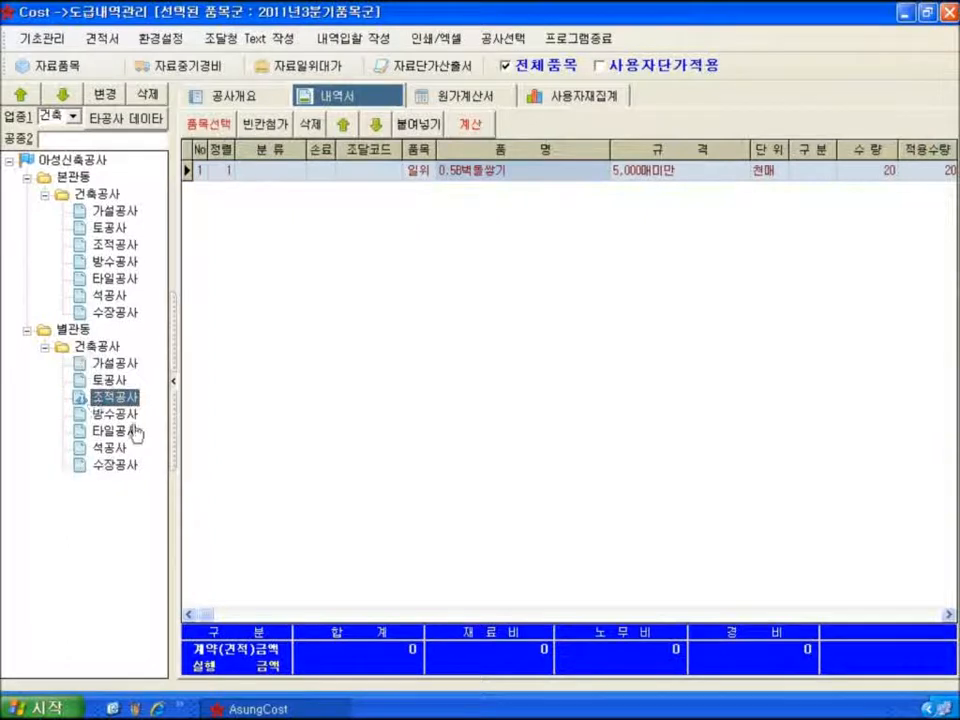
drag(123, 397, 66, 348)
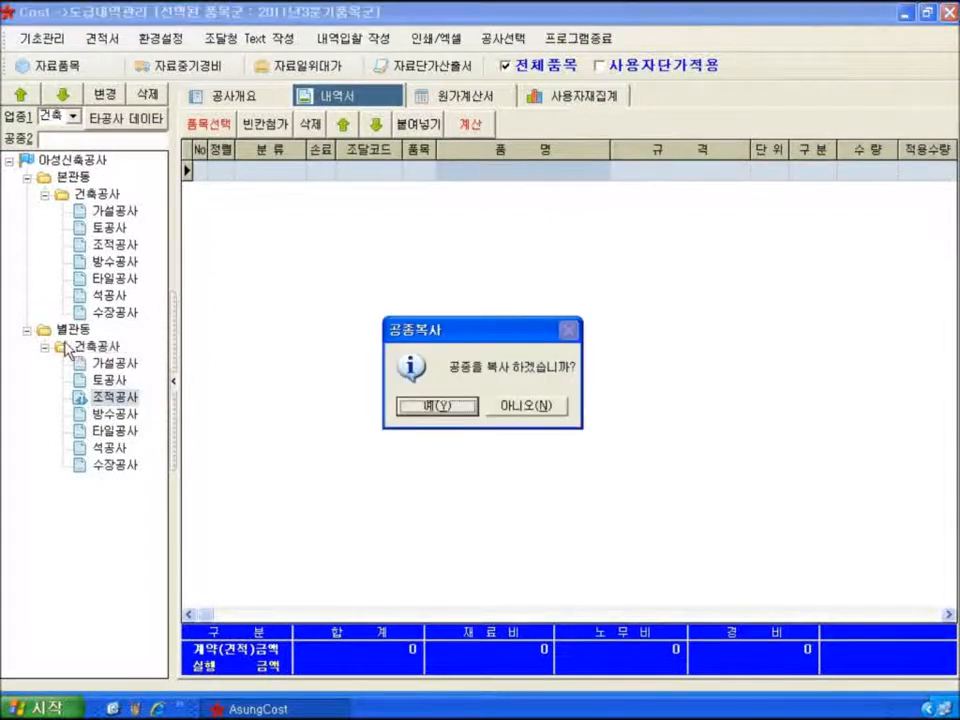
click(431, 405)
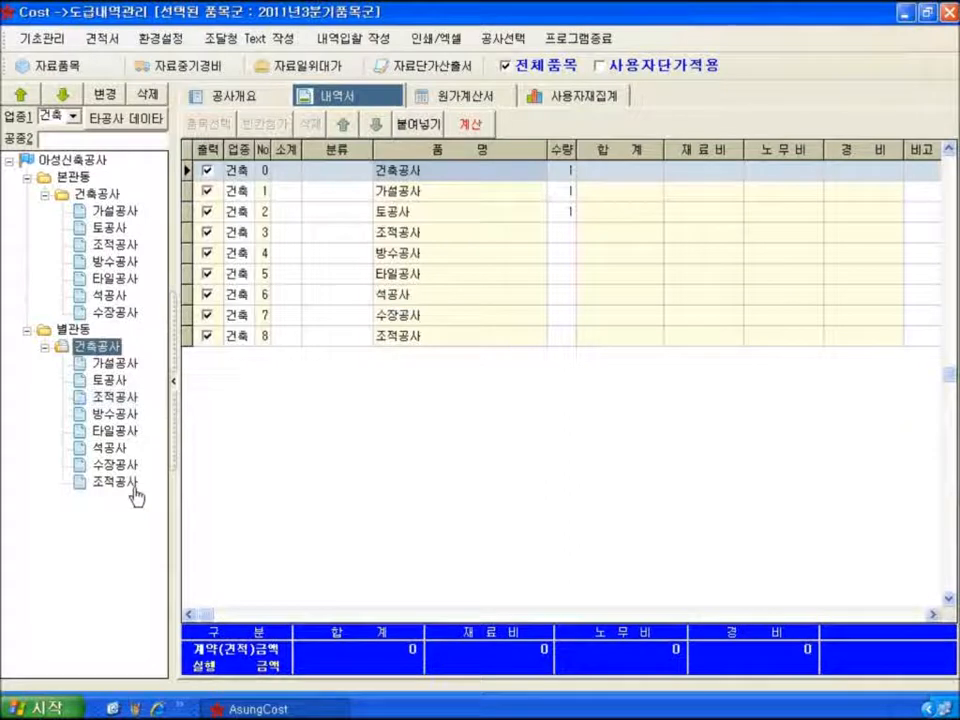
Step: Delete the duplicated 조적공사 at the end of 별관동's 건축공사
click(130, 486)
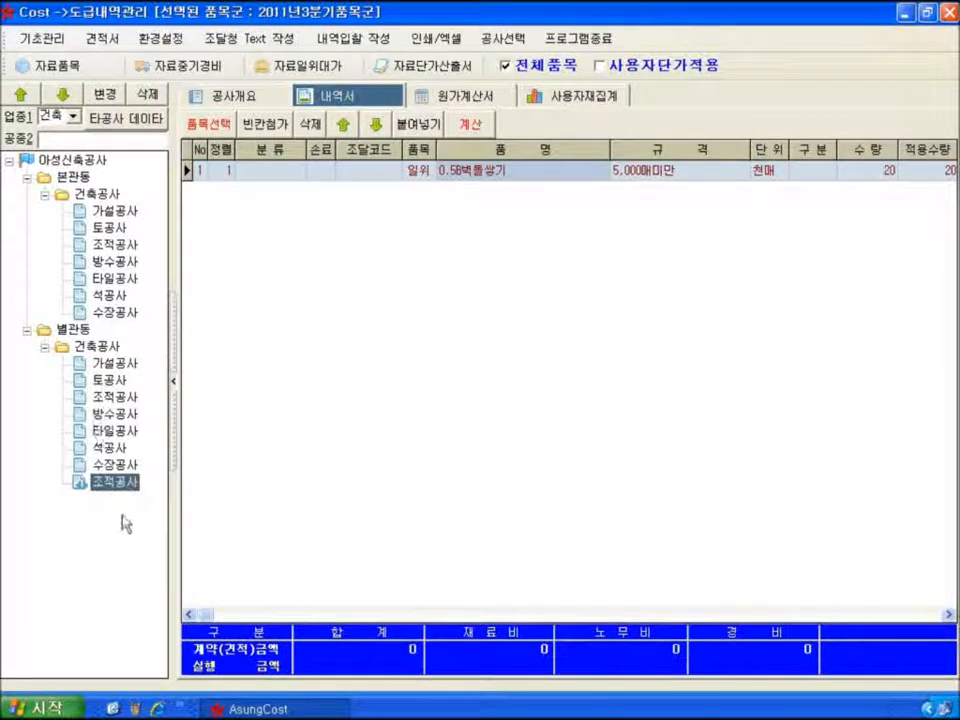
click(148, 96)
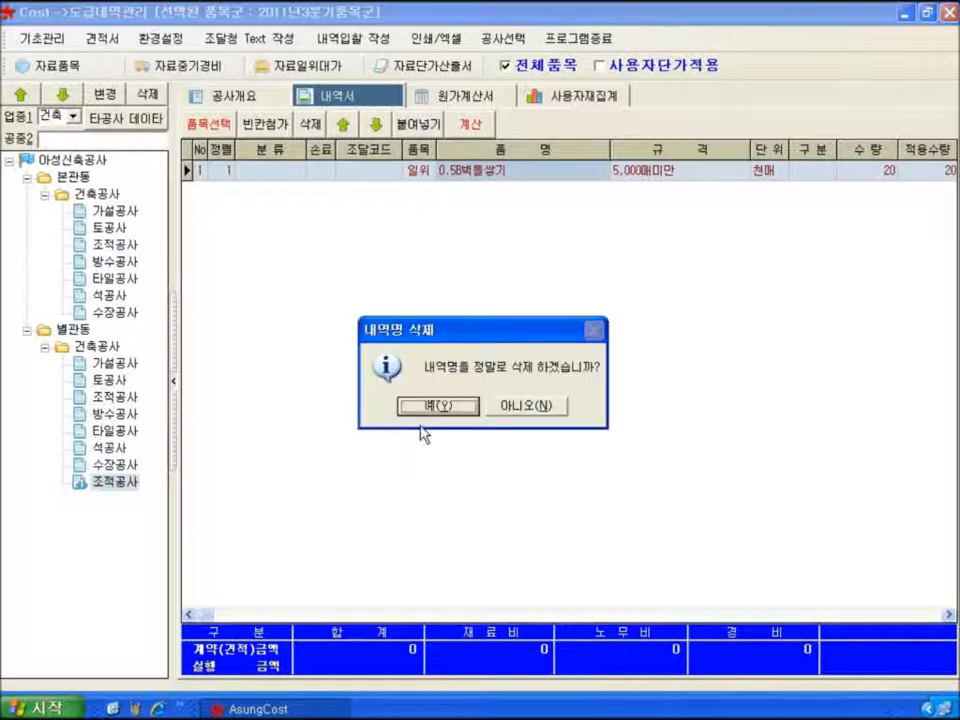
click(430, 408)
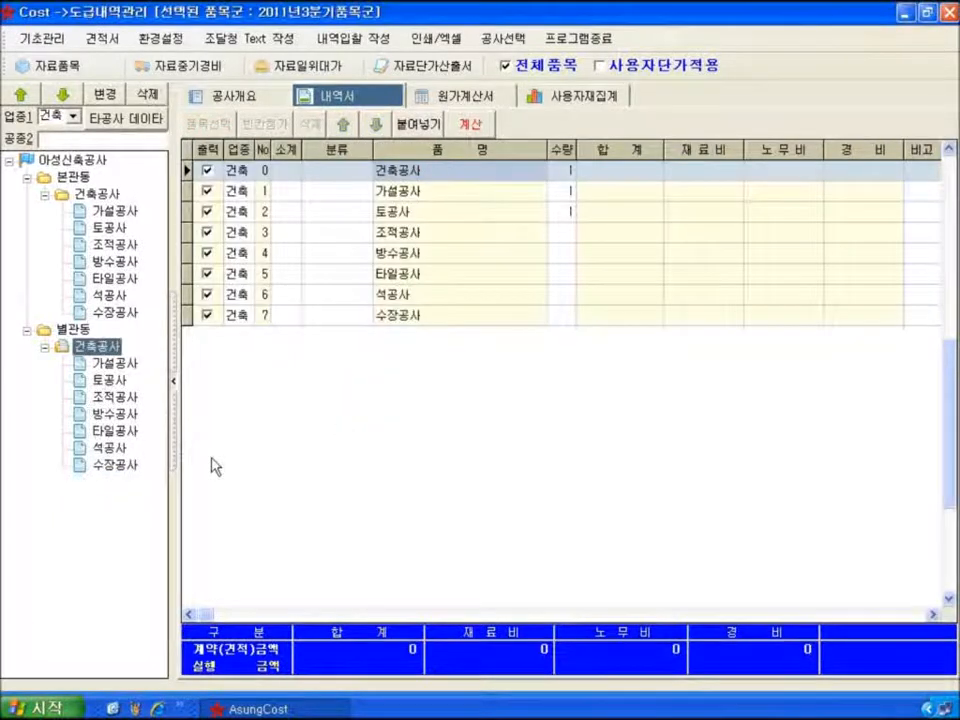
Step: Move 수장공사 up two places, above 타일공사, in 별관동's 건축공사
click(117, 466)
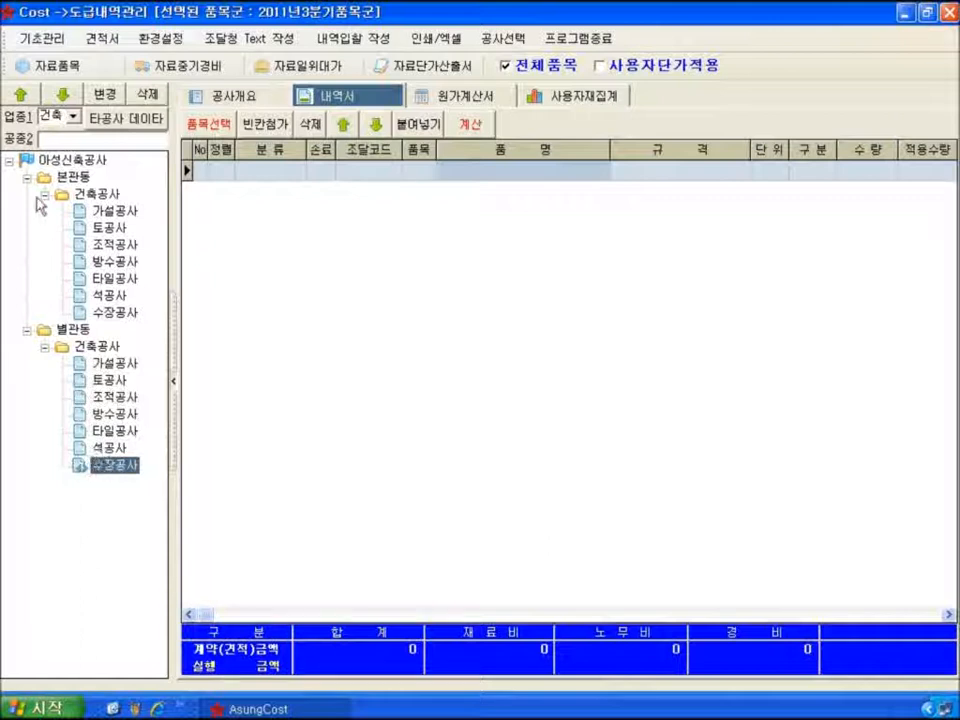
click(21, 98)
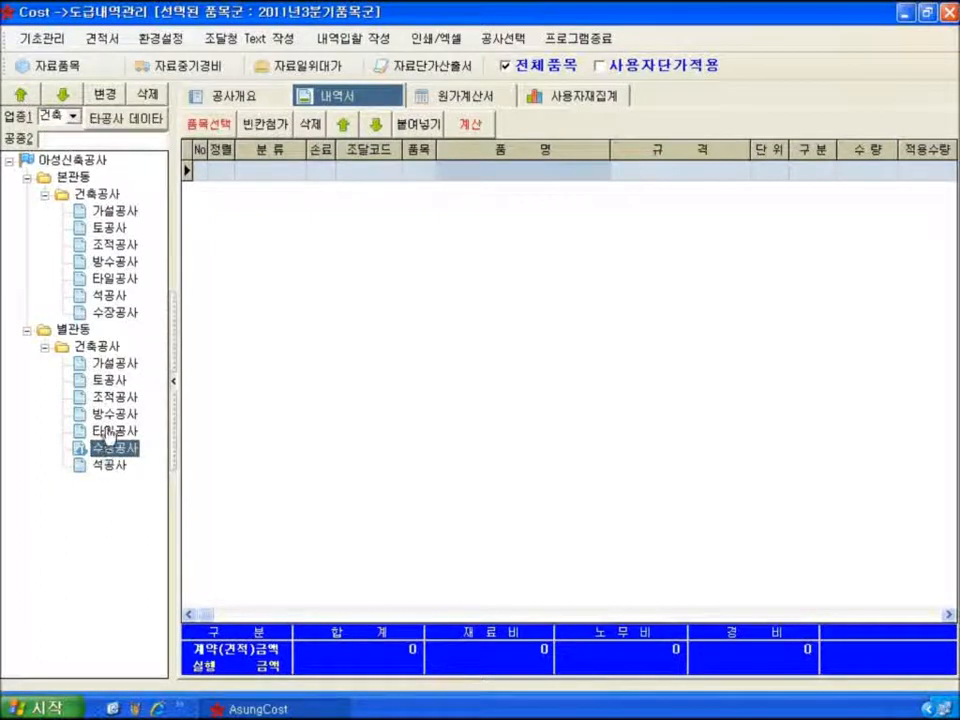
click(21, 94)
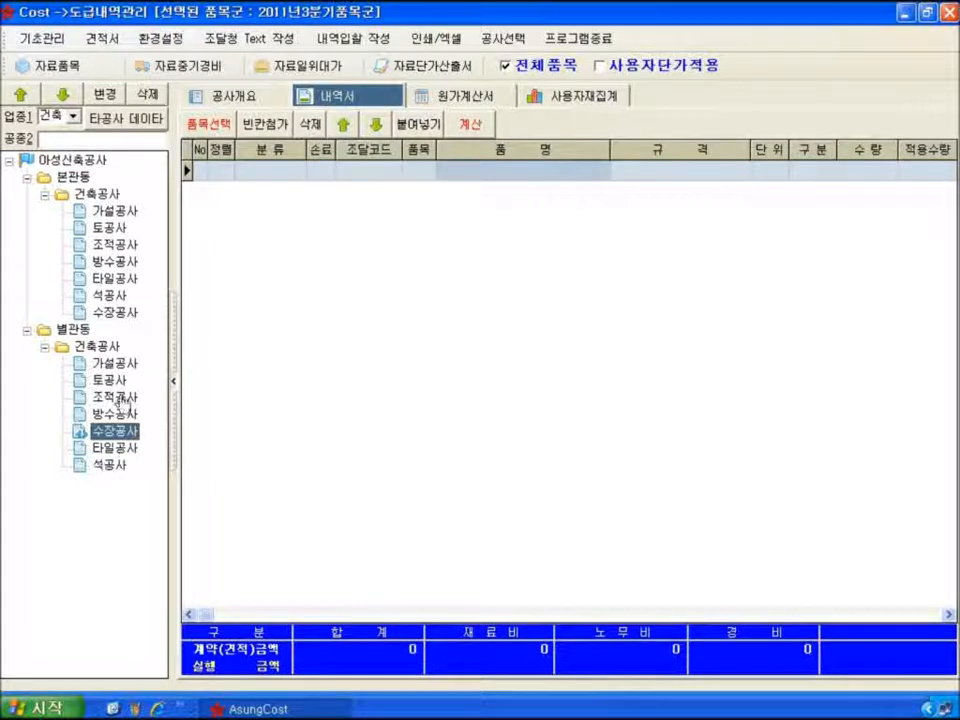
Step: Delete the 건축공사 division with all its work types from 별관동
click(88, 347)
key(Delete)
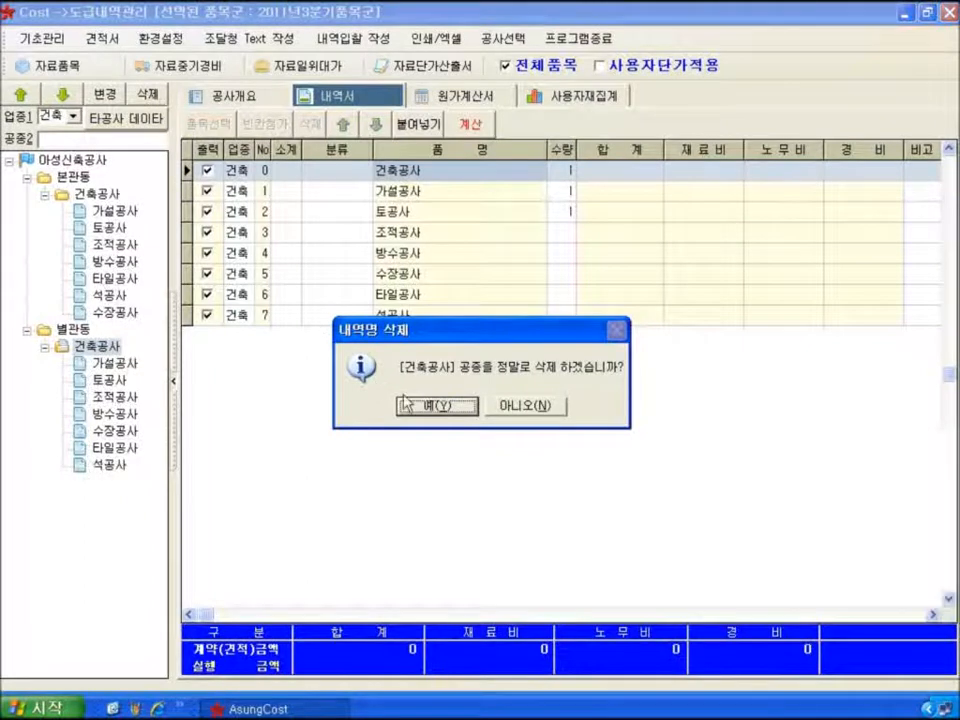
click(437, 405)
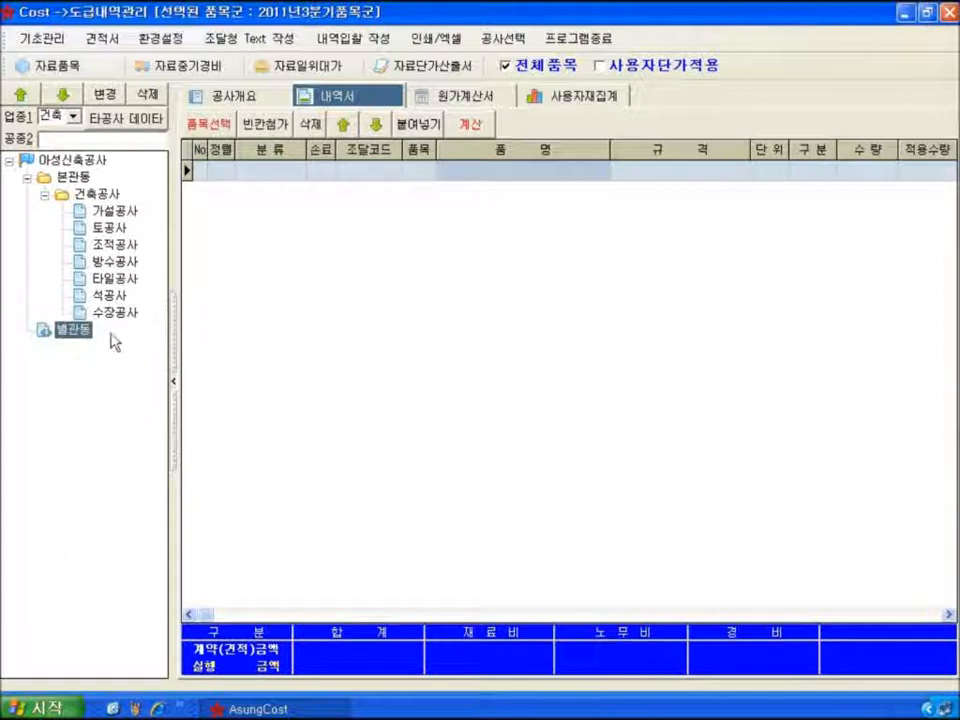
Step: Move the 건축공사 division with its work types from 본관동 to 별관동 and expand it there
click(92, 193)
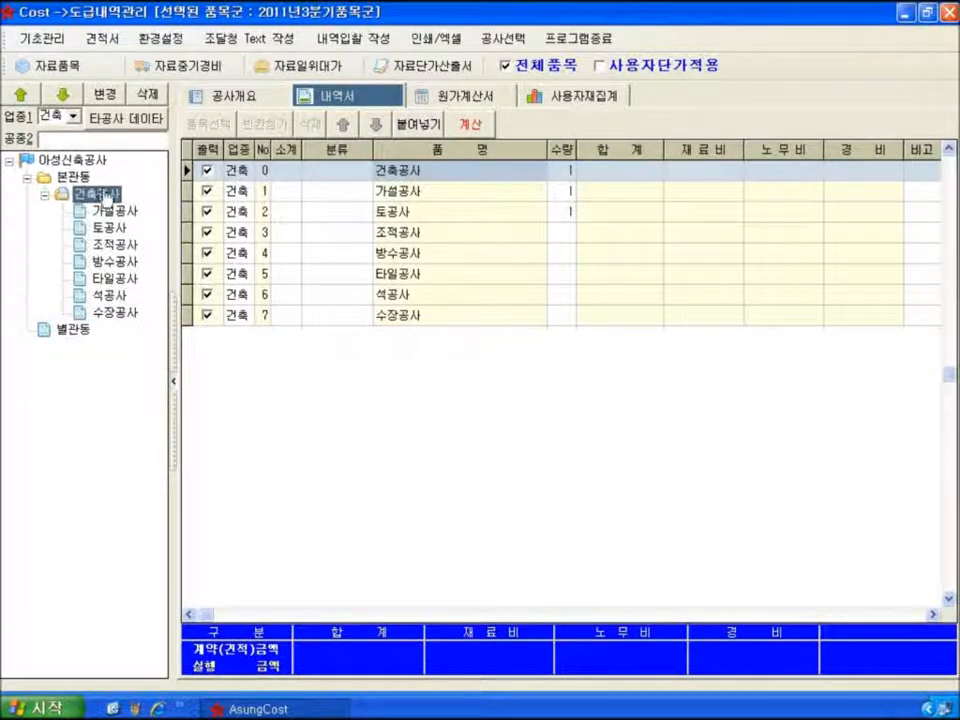
click(107, 213)
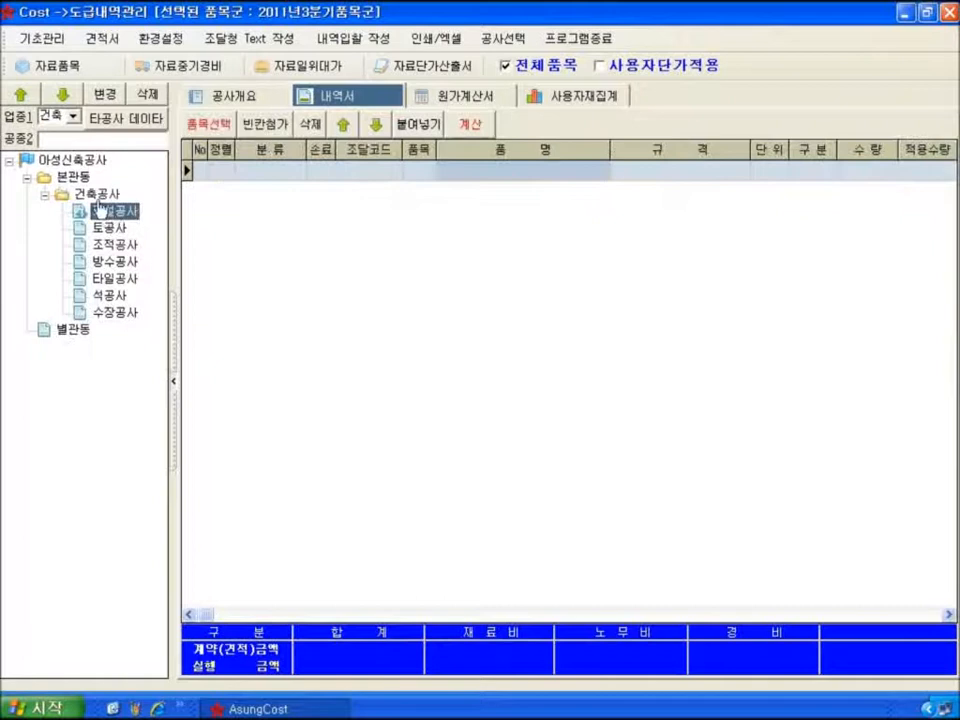
click(97, 194)
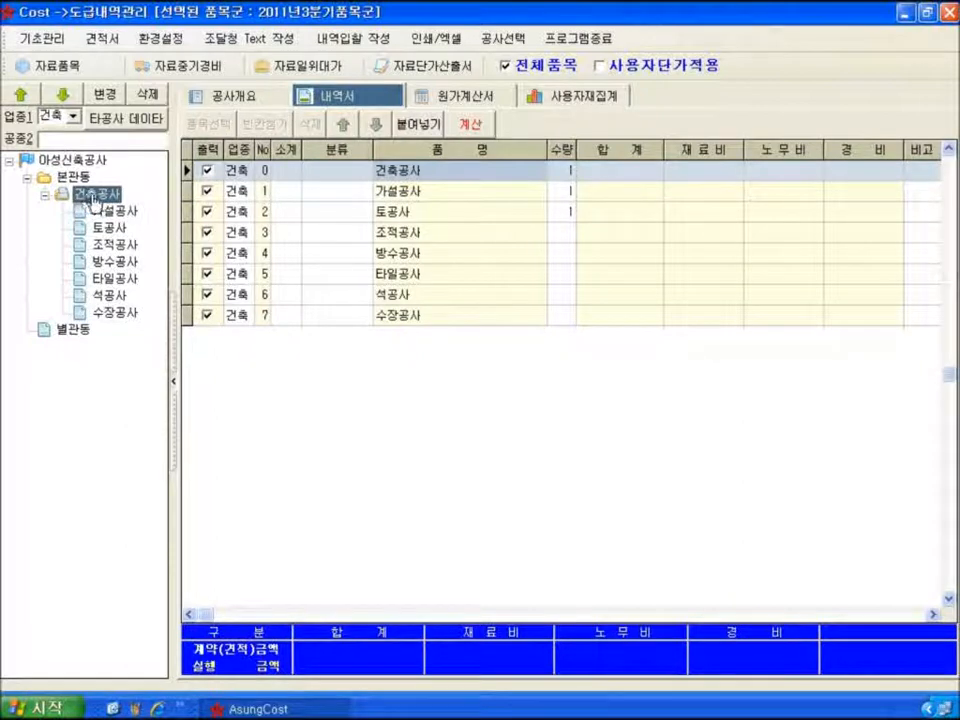
drag(90, 213, 50, 330)
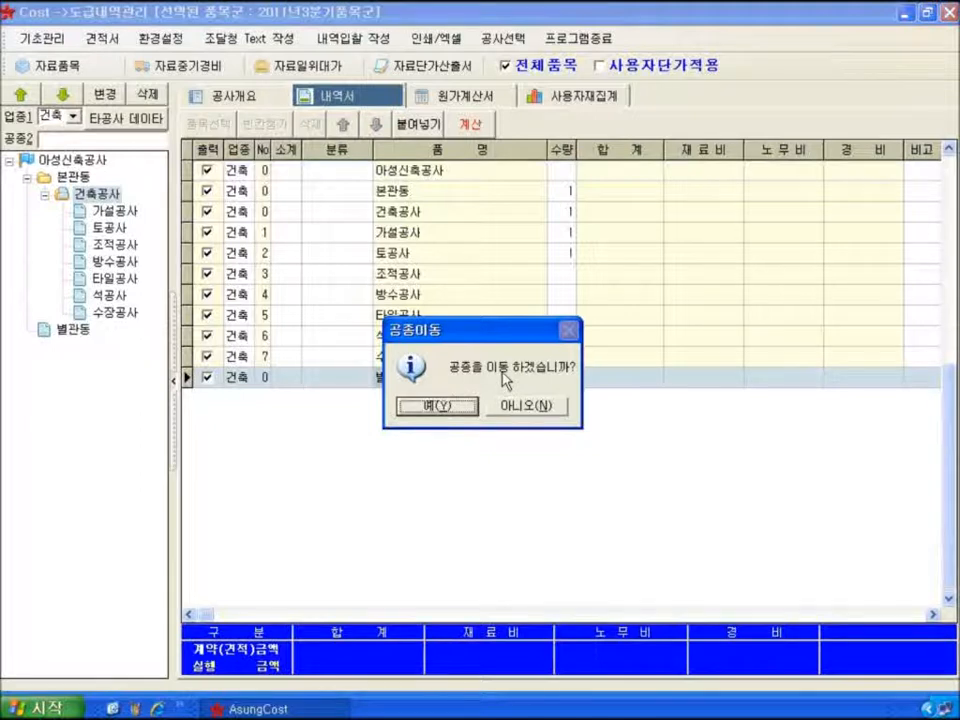
click(435, 405)
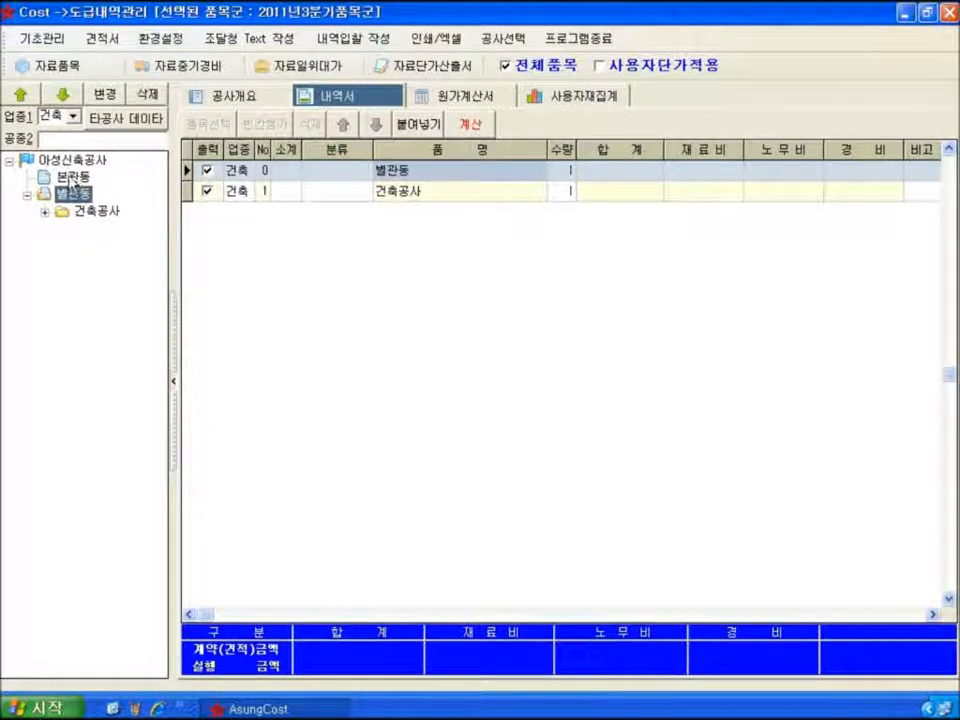
click(44, 211)
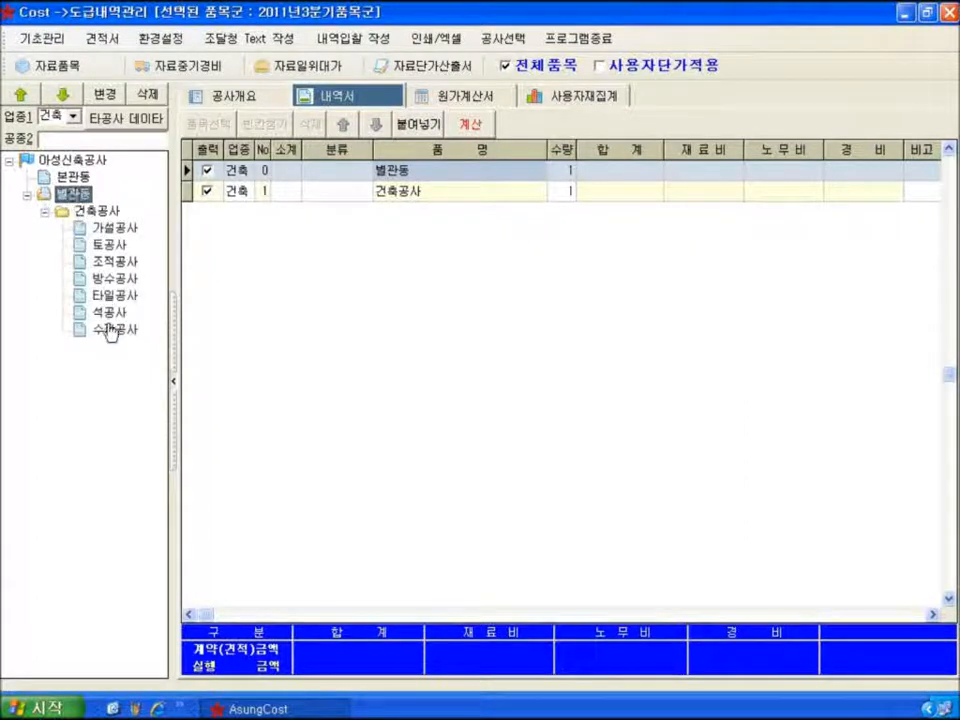
Step: Move only the 토공사 work type from 별관동's 건축공사 to 본관동
click(105, 244)
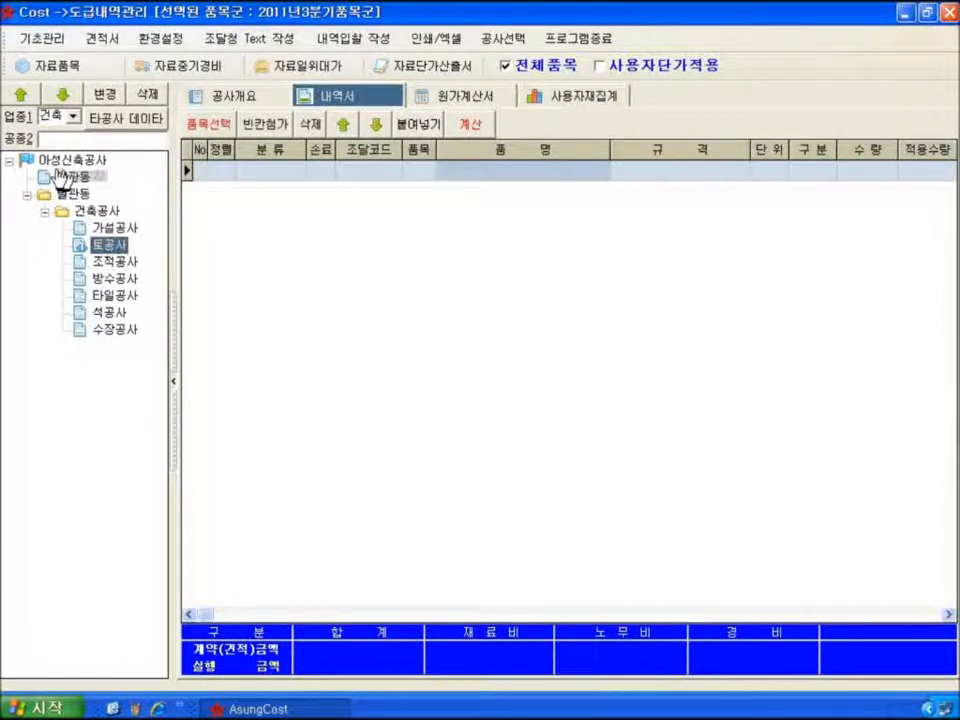
drag(60, 178, 66, 181)
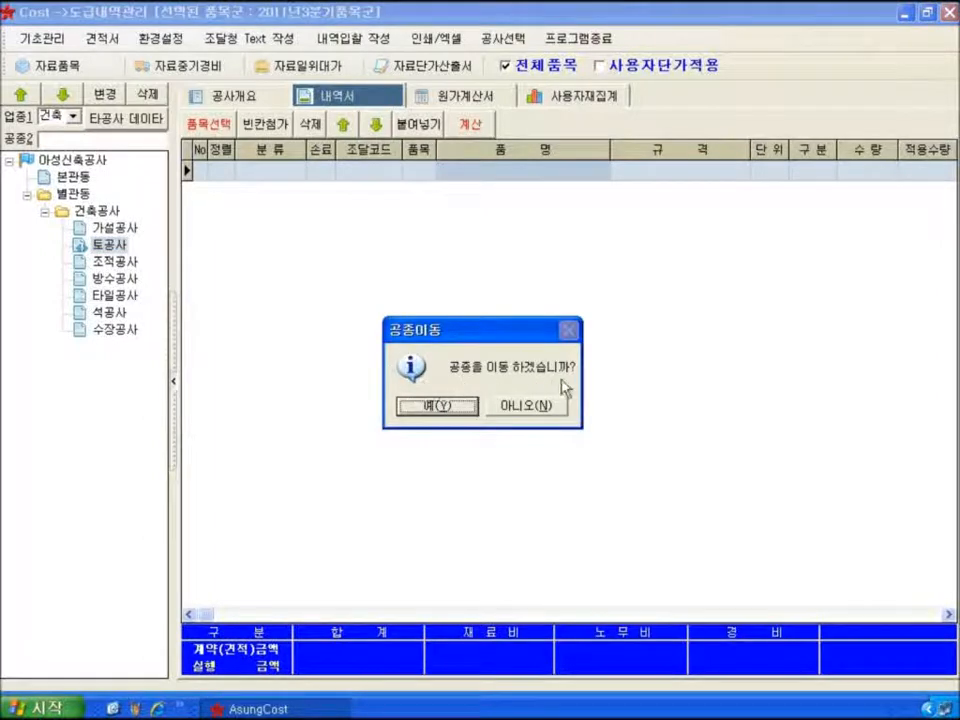
click(445, 406)
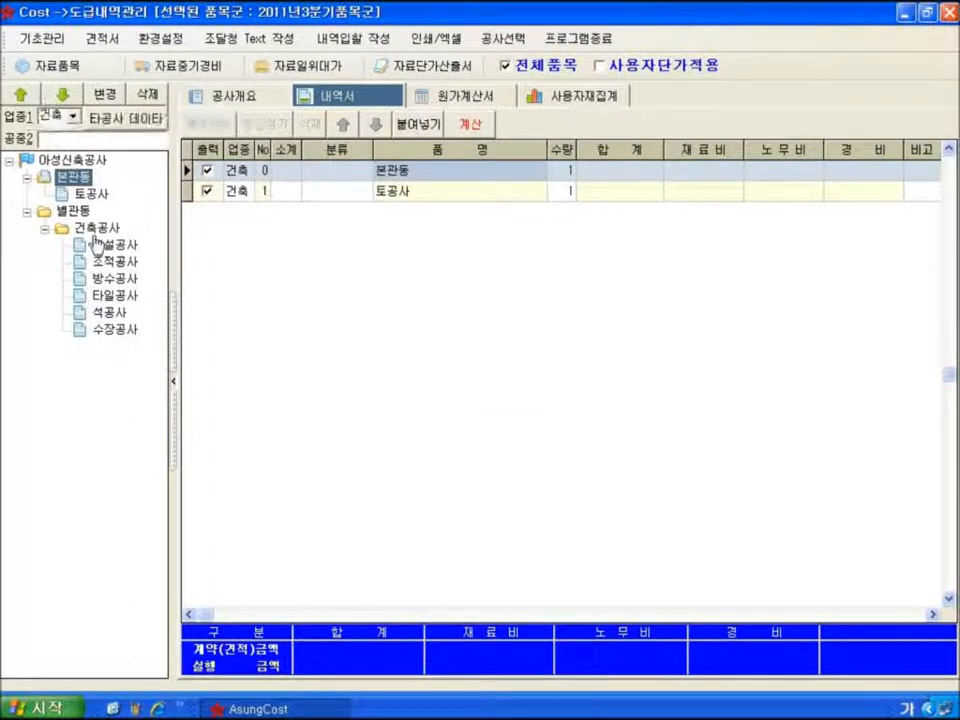
click(98, 230)
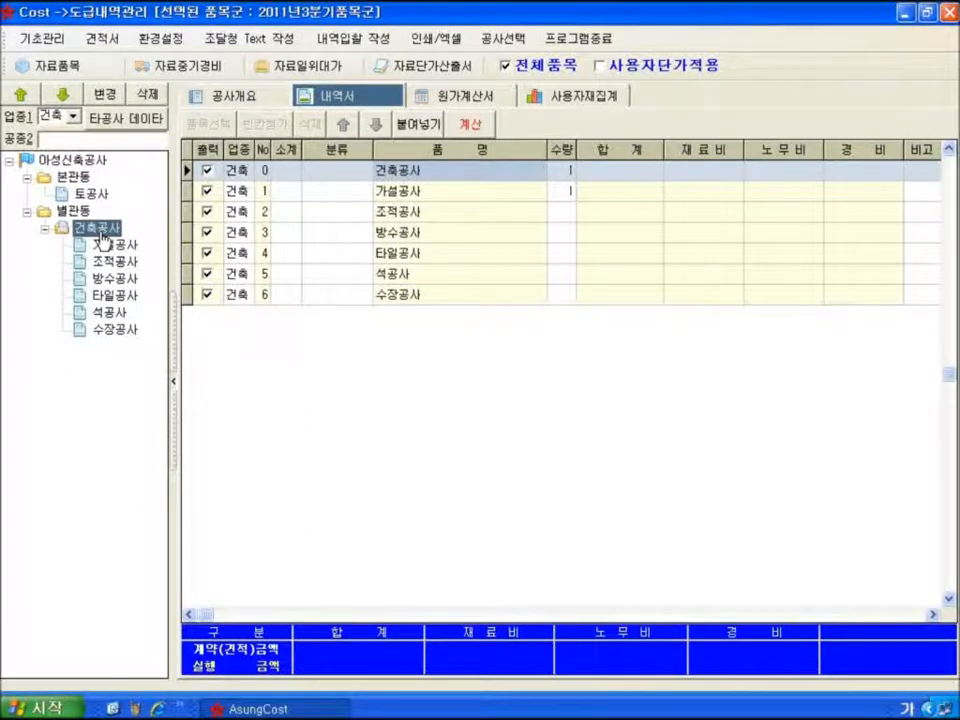
right_click(101, 232)
click(52, 360)
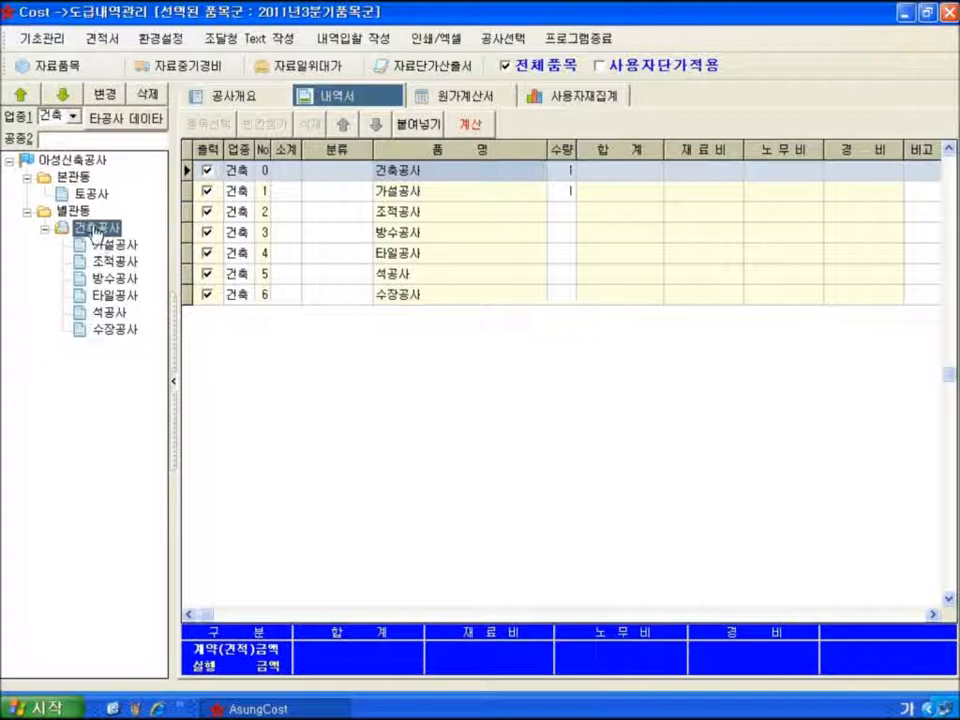
Step: Delete the 토공사 work type from 본관동
click(77, 195)
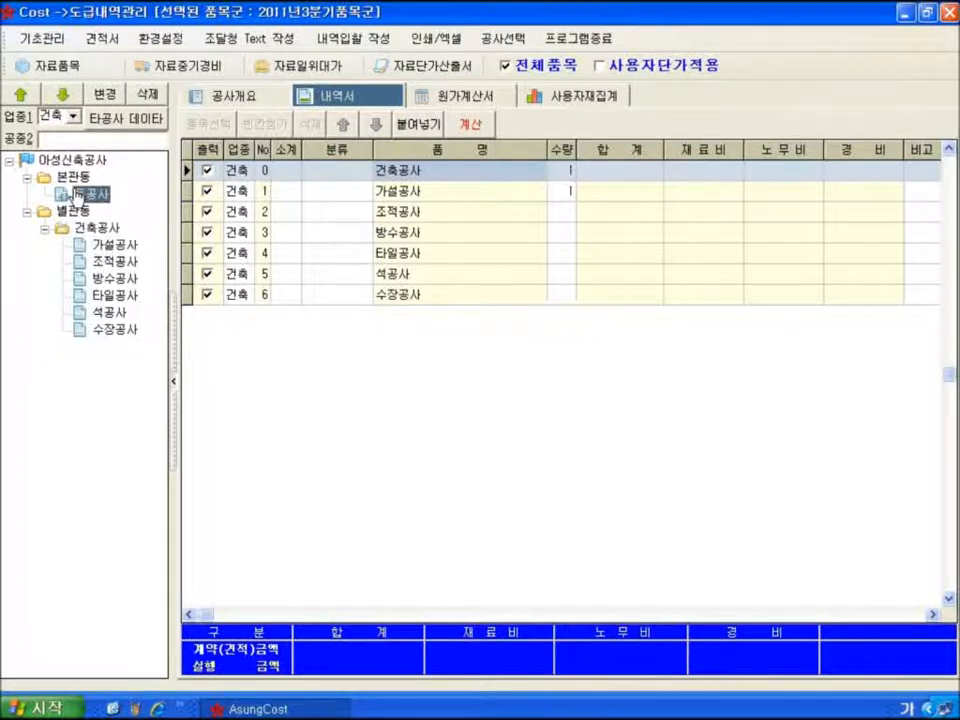
click(147, 94)
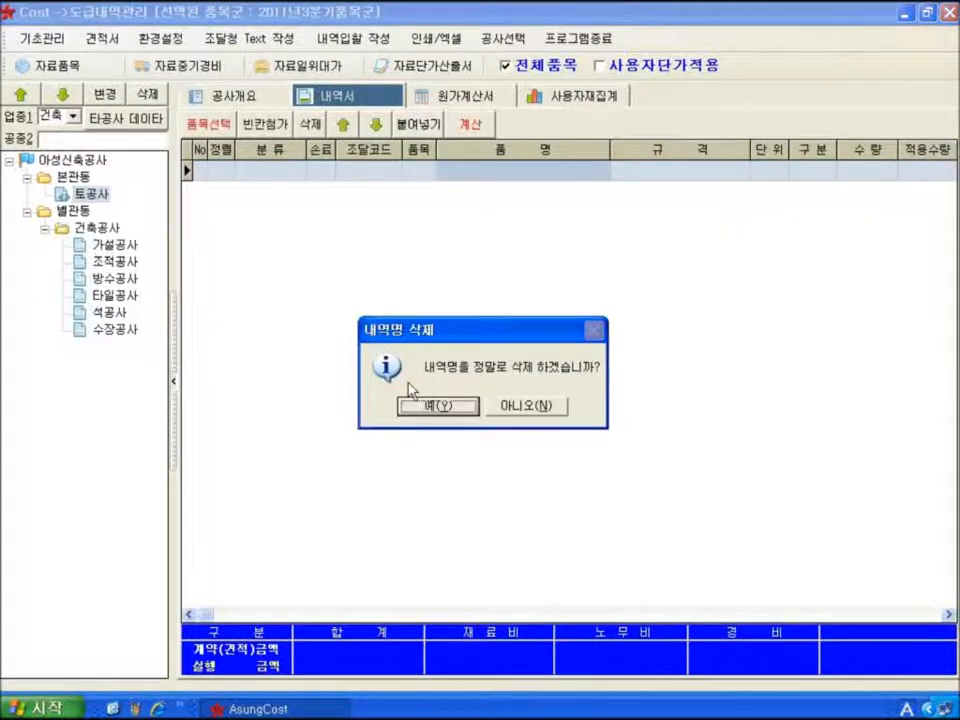
click(420, 405)
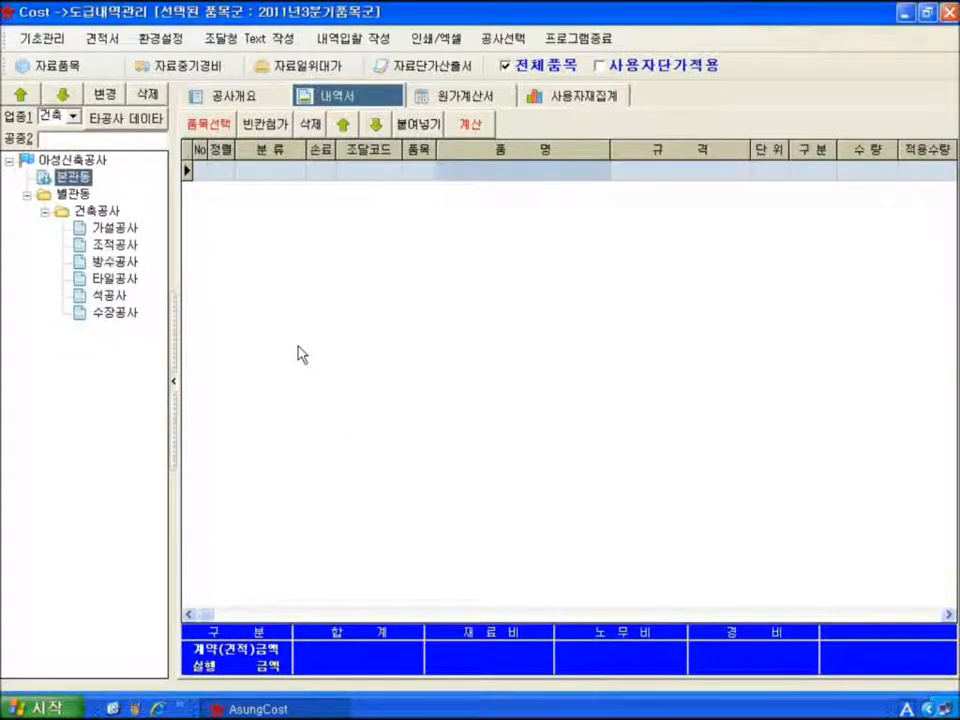
Step: Delete the 가설공사, 조적공사, 방수공사, 타일공사, 석공사 and 수장공사 work types from 별관동's 건축공사
click(97, 212)
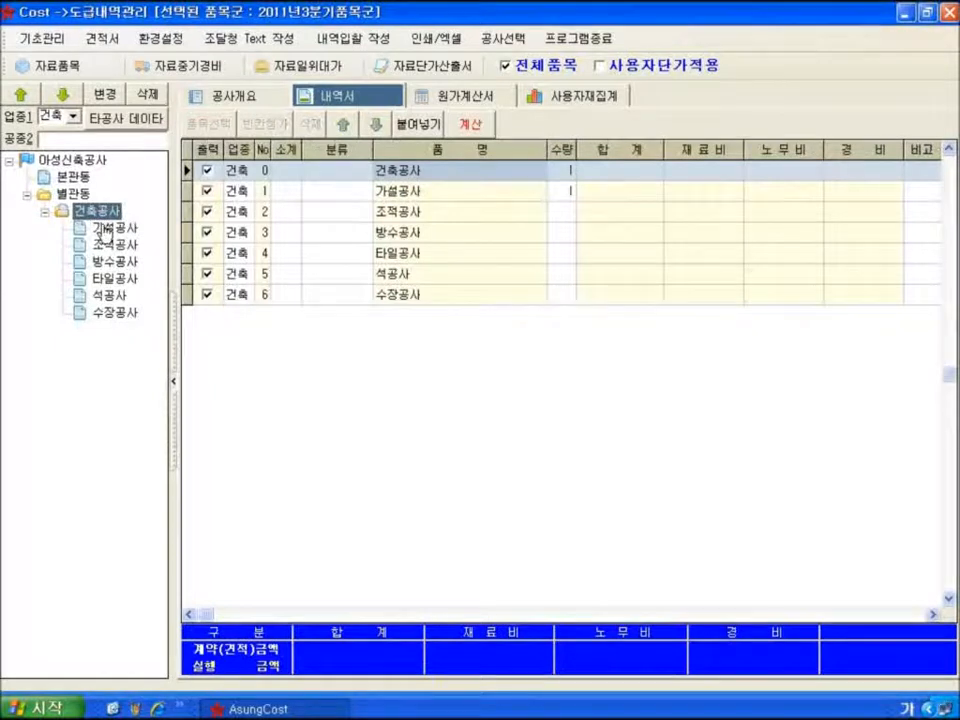
click(112, 229)
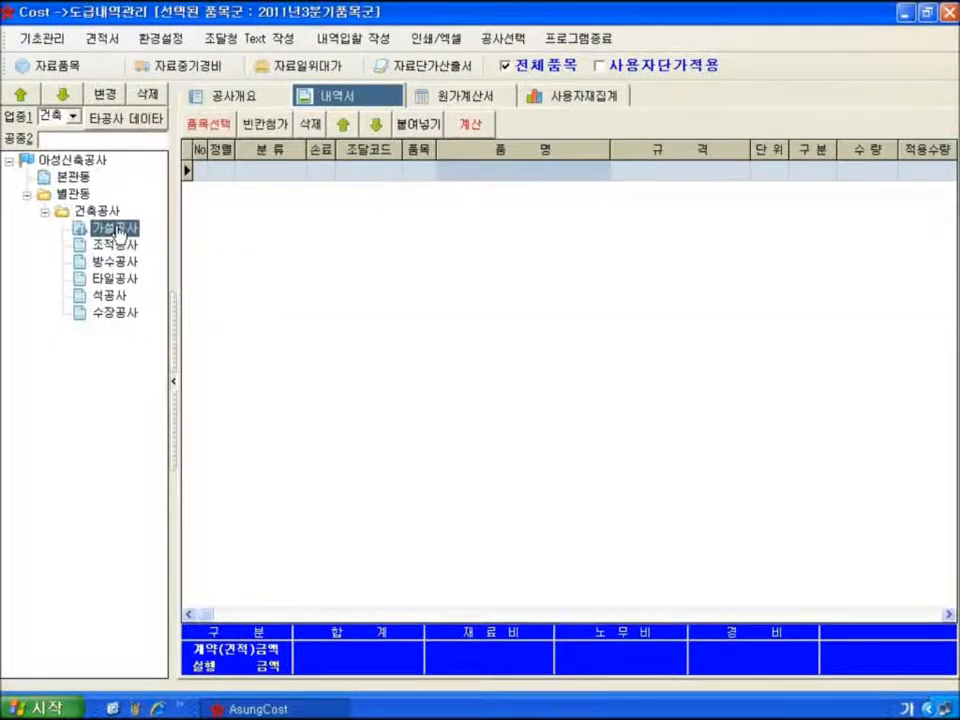
click(147, 95)
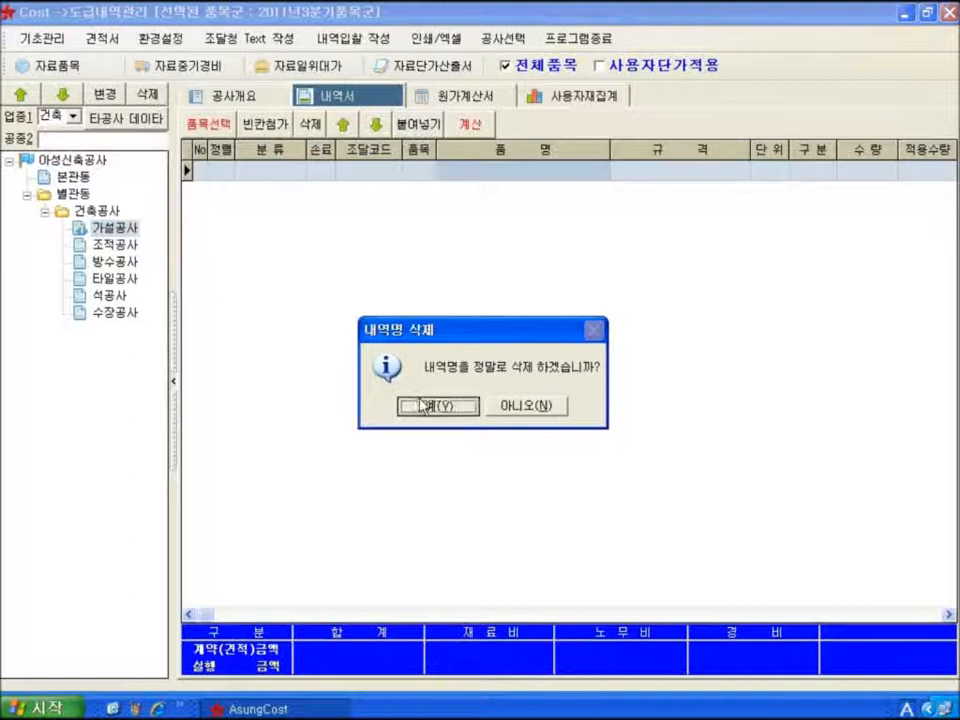
click(421, 405)
click(445, 408)
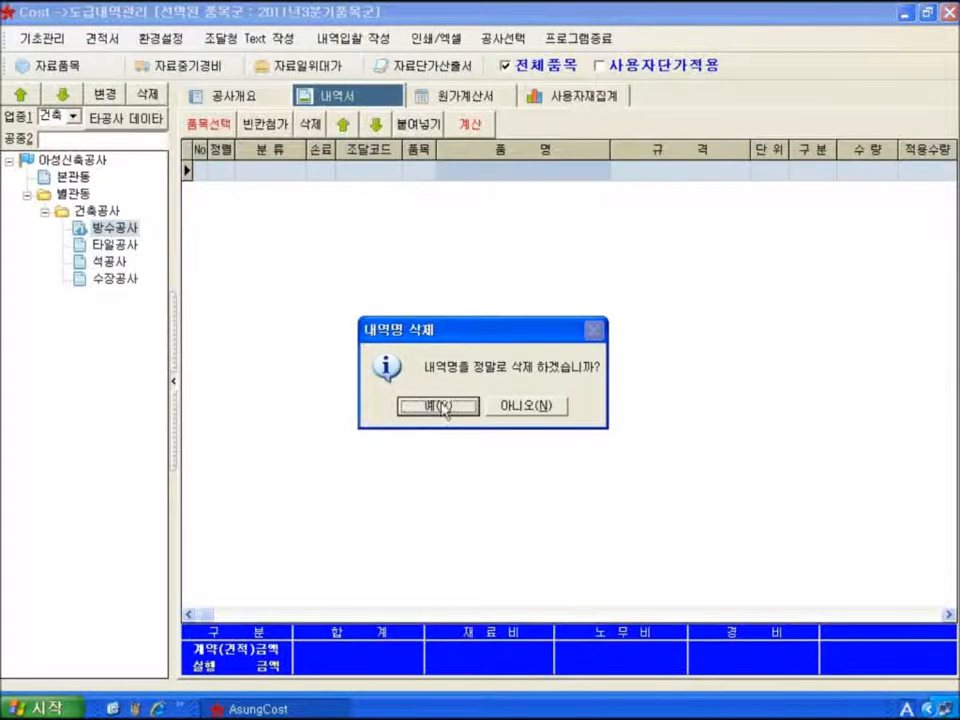
click(445, 408)
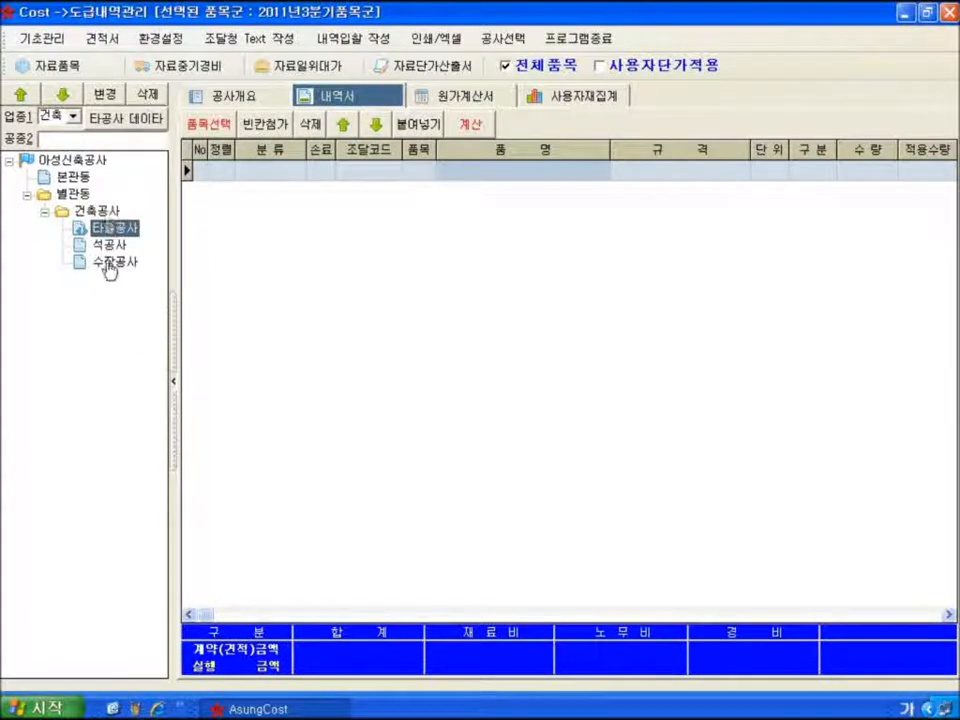
click(147, 93)
click(424, 408)
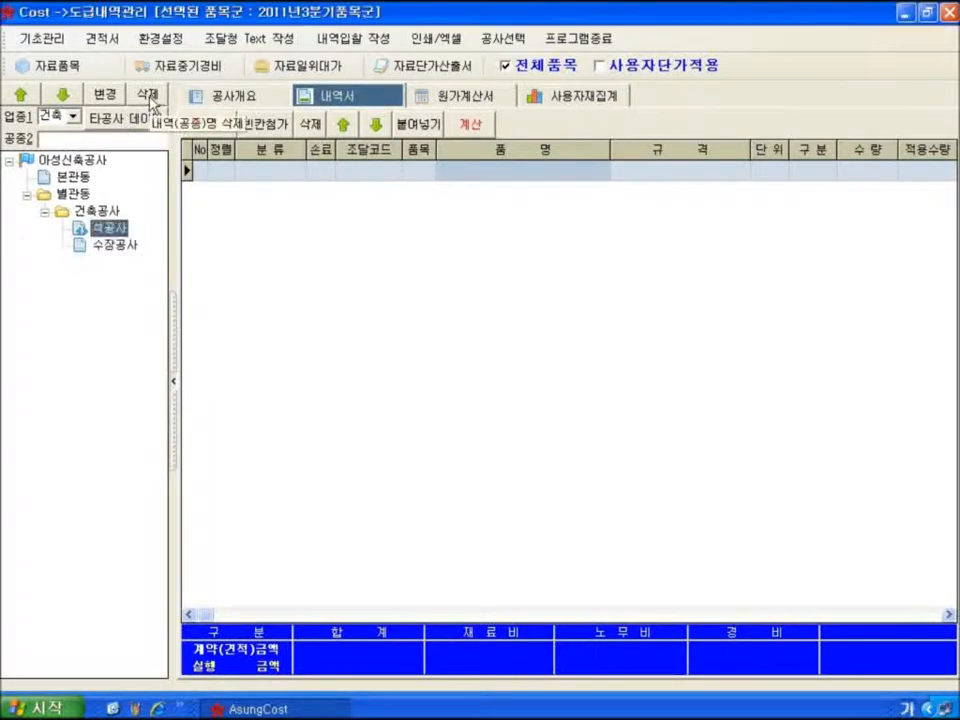
click(149, 96)
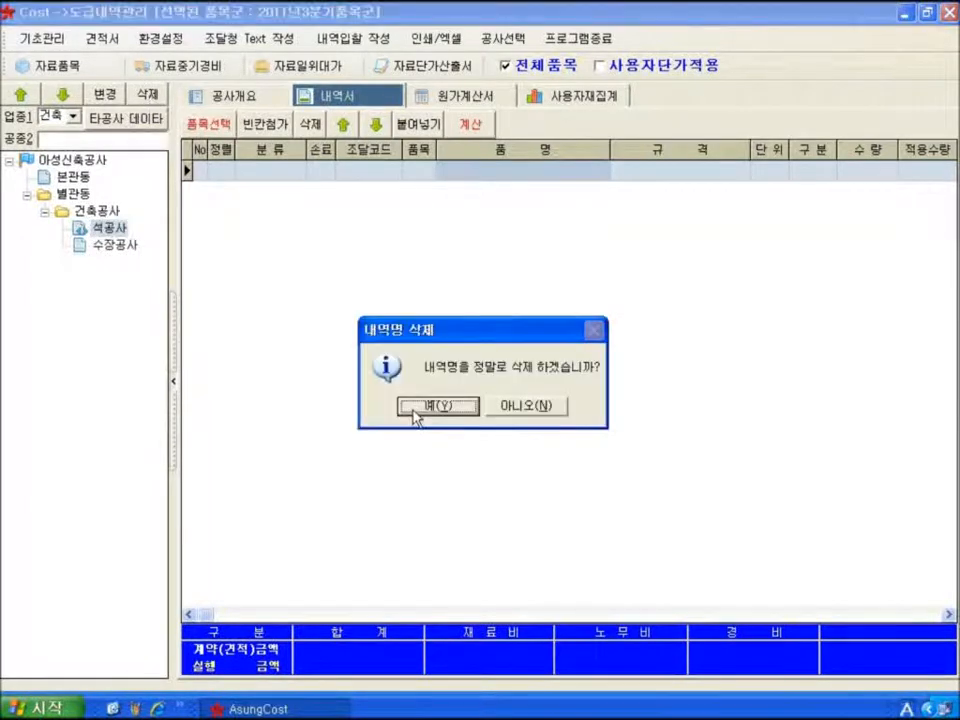
click(414, 414)
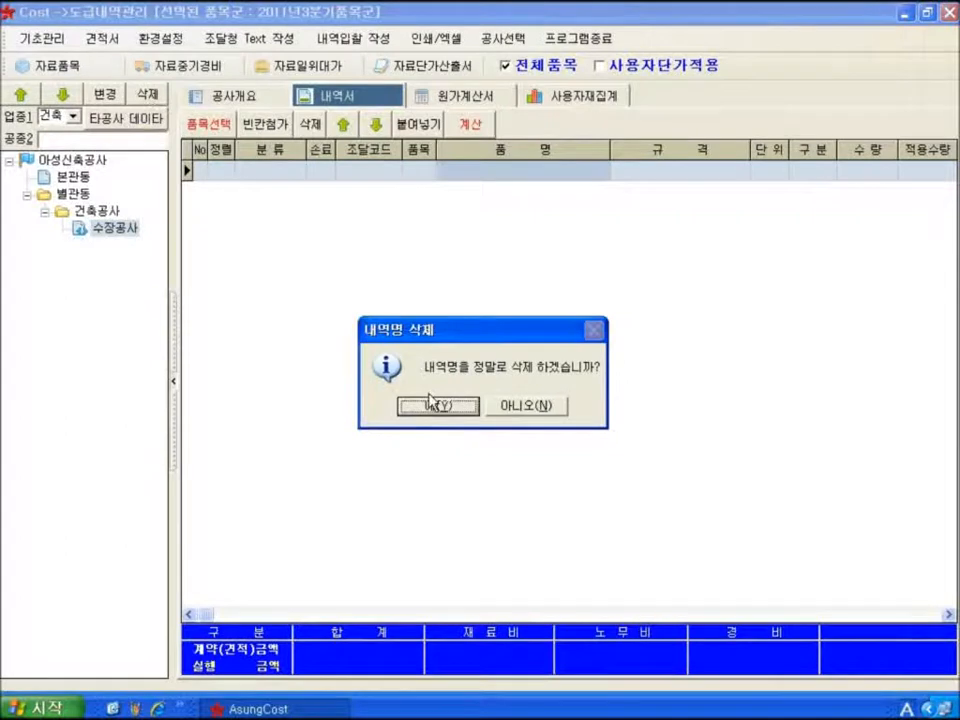
click(430, 403)
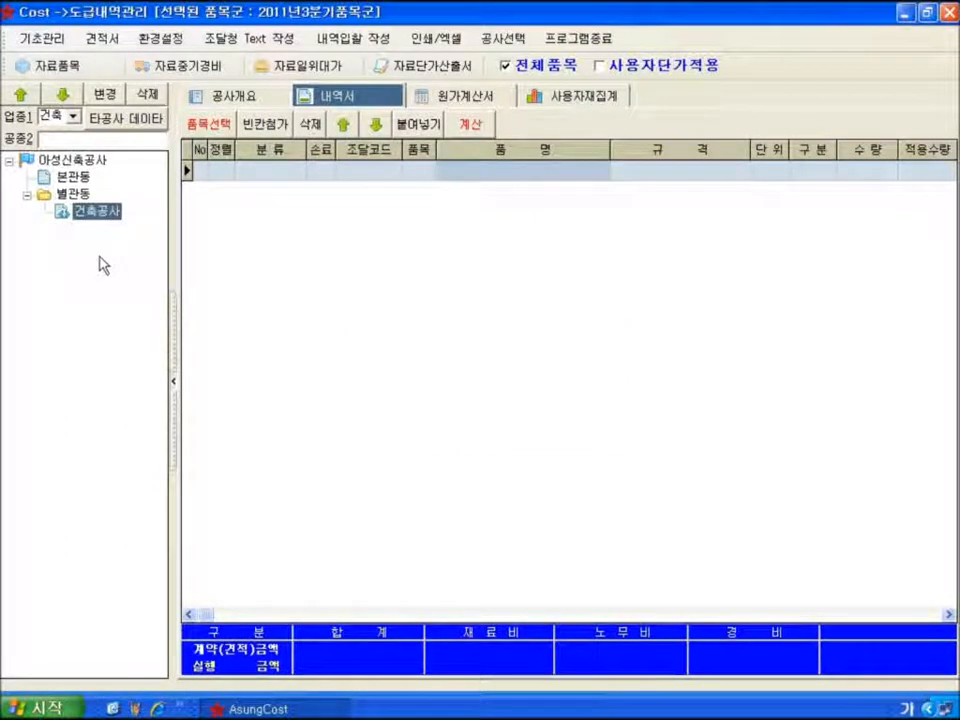
Step: Import the calculated quantities of 01 급식소 from the structural-frame project 00신축공사 into 별관동's 건축공사
right_click(93, 290)
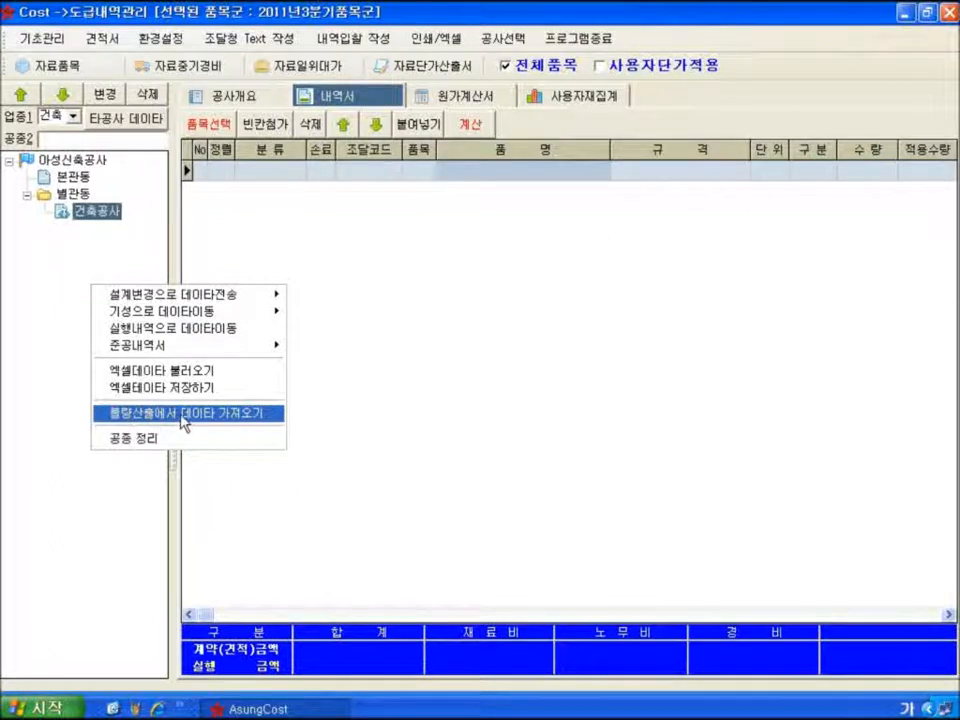
click(275, 420)
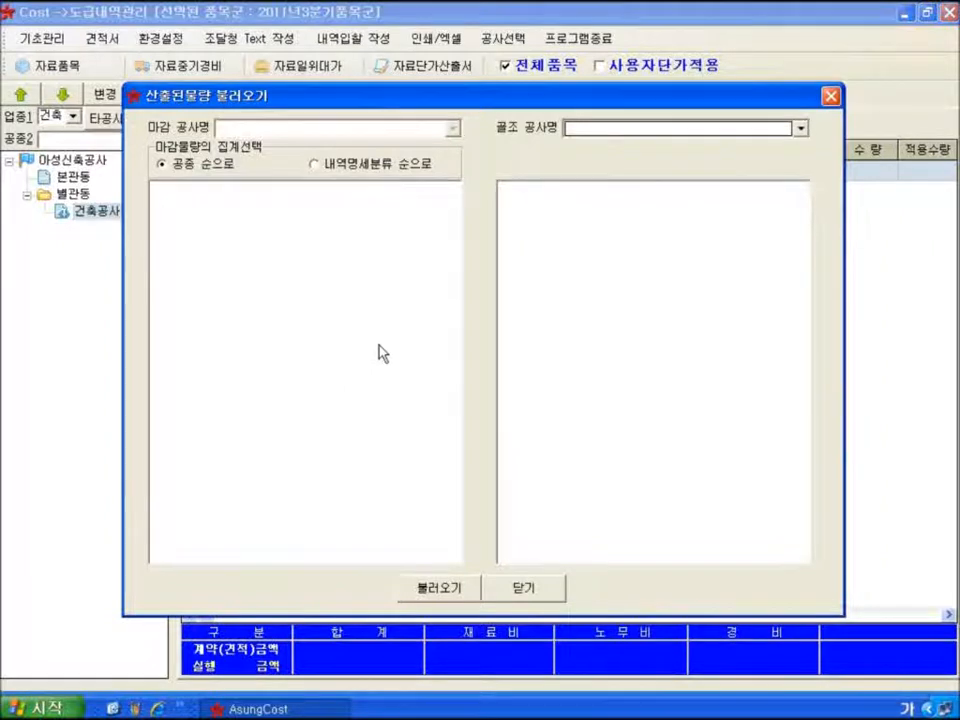
drag(470, 100, 515, 100)
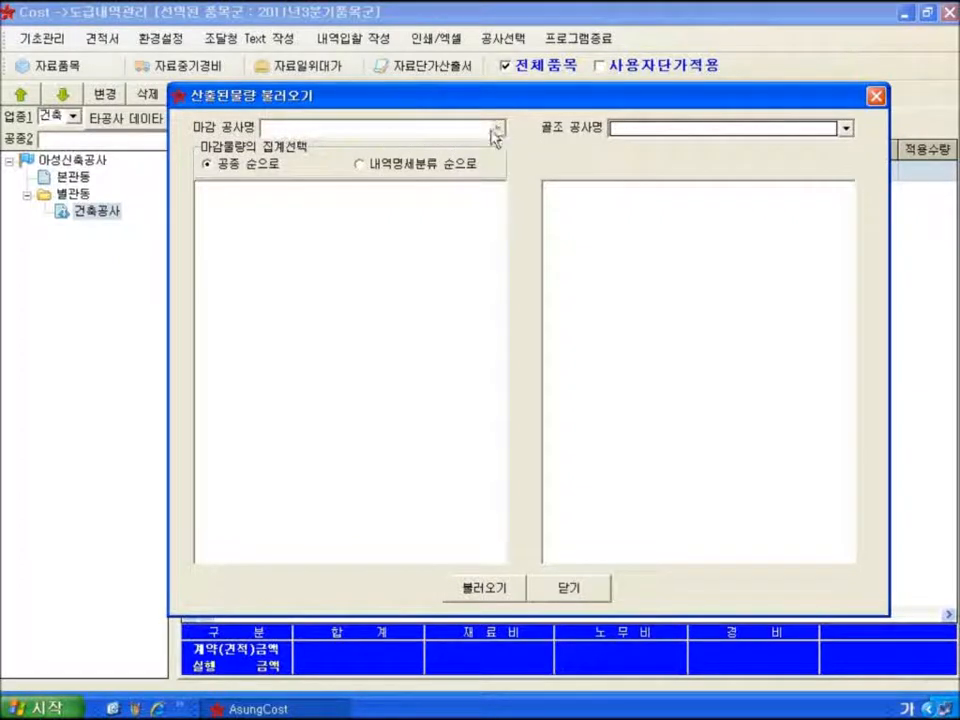
click(847, 129)
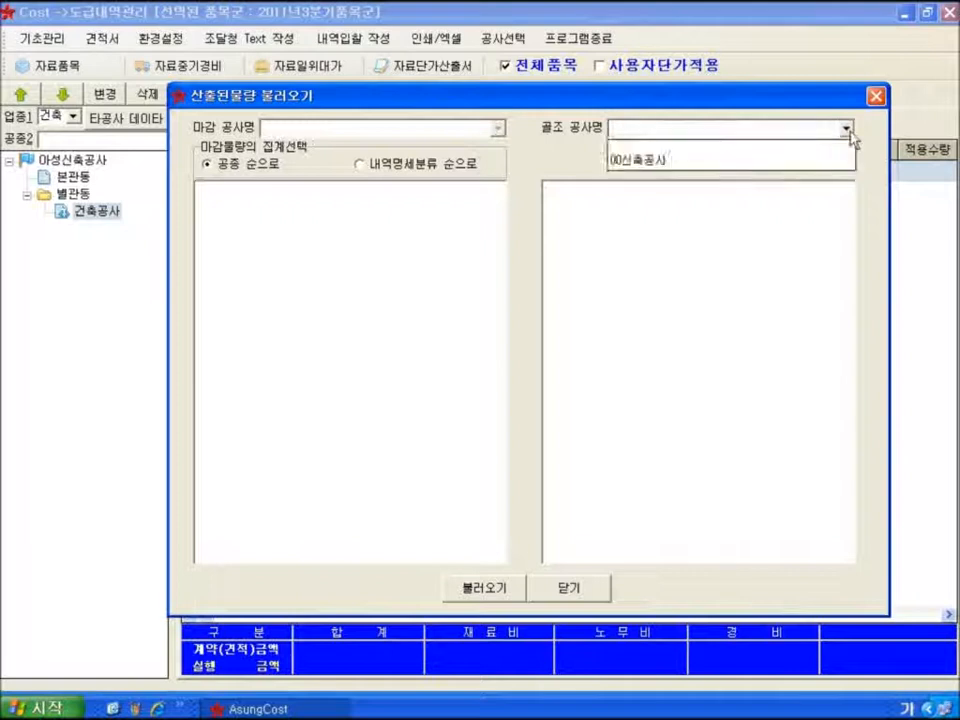
click(694, 136)
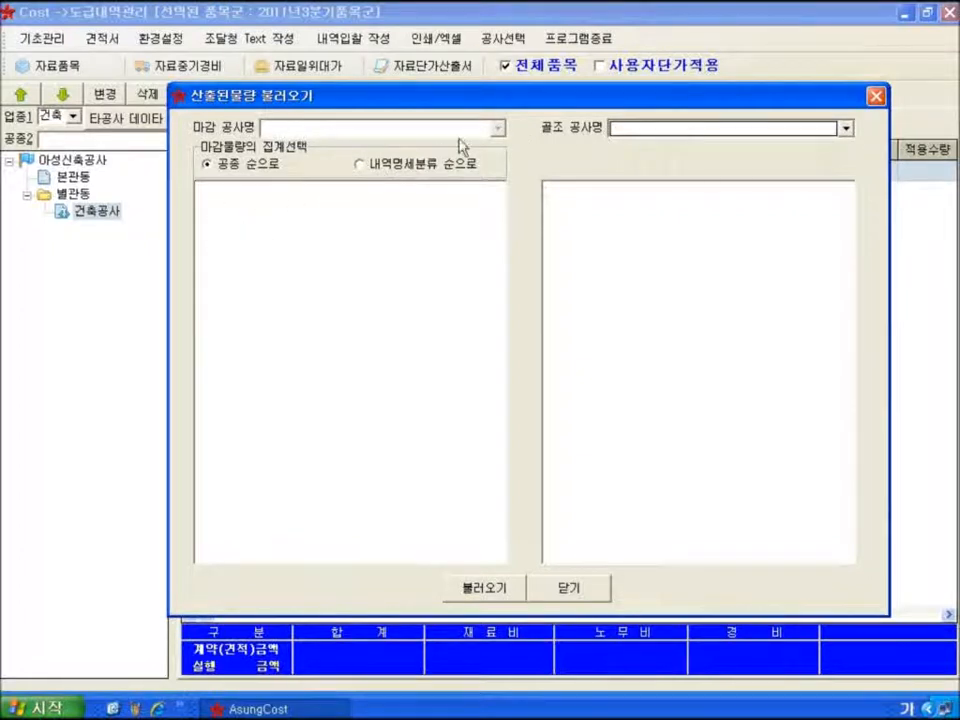
click(724, 130)
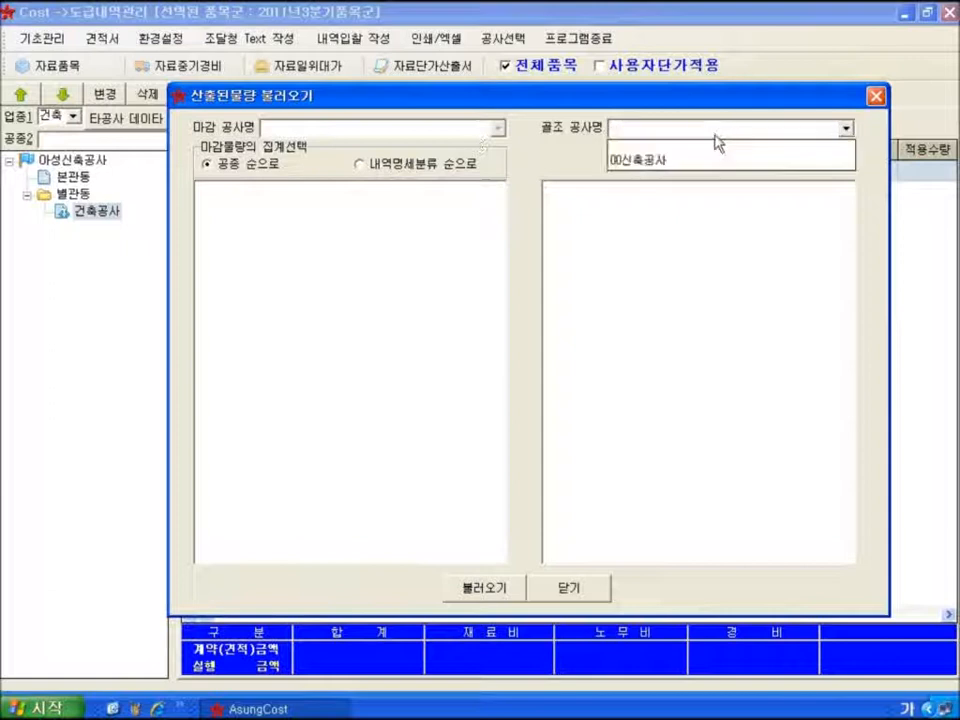
click(643, 162)
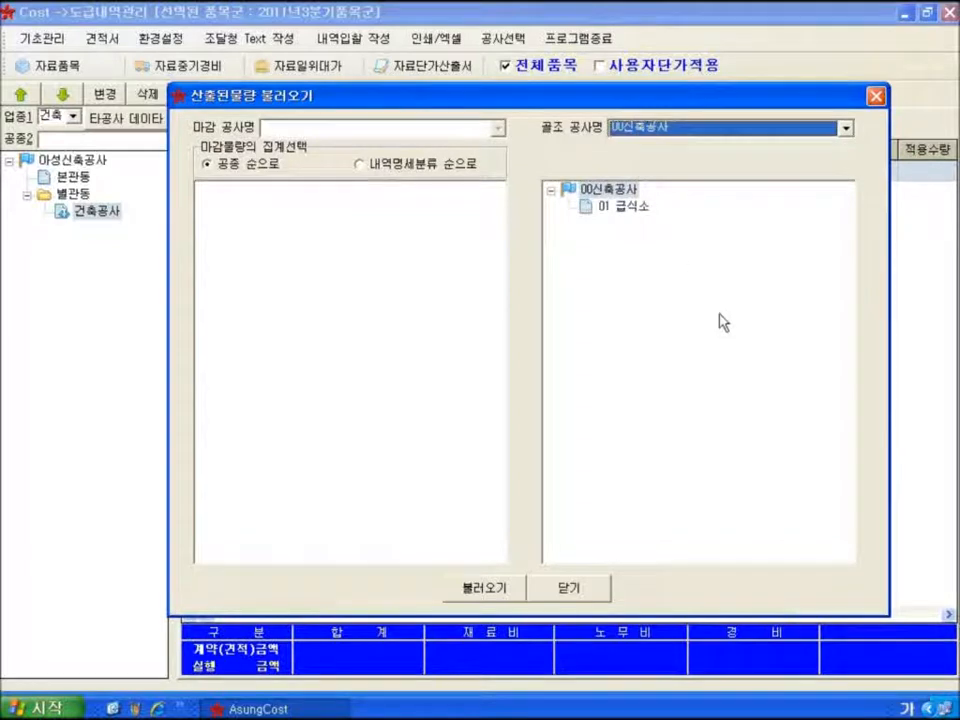
click(620, 207)
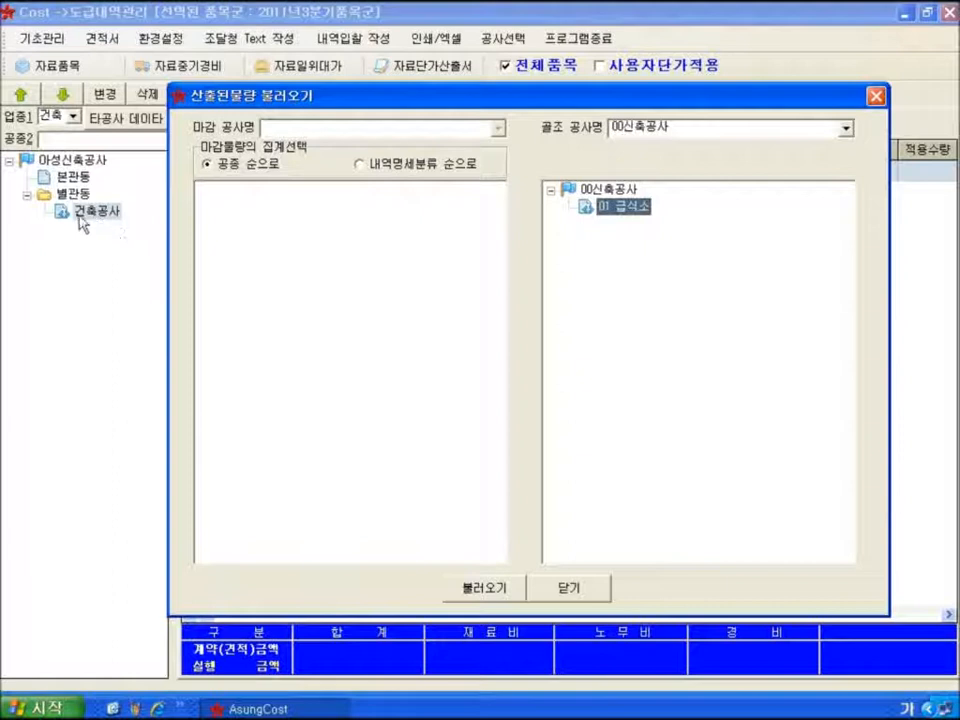
click(472, 590)
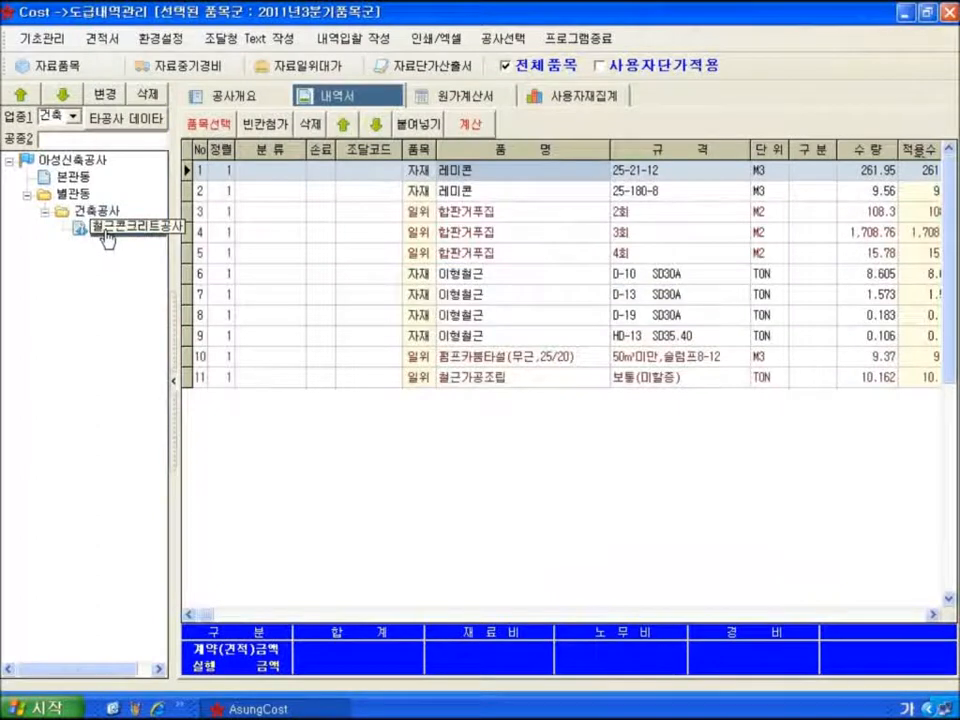
Step: Review the 건축공사 summary and the imported 철근콘크리트공사 items, and look at the quantity import dialog from that work type without importing
click(97, 213)
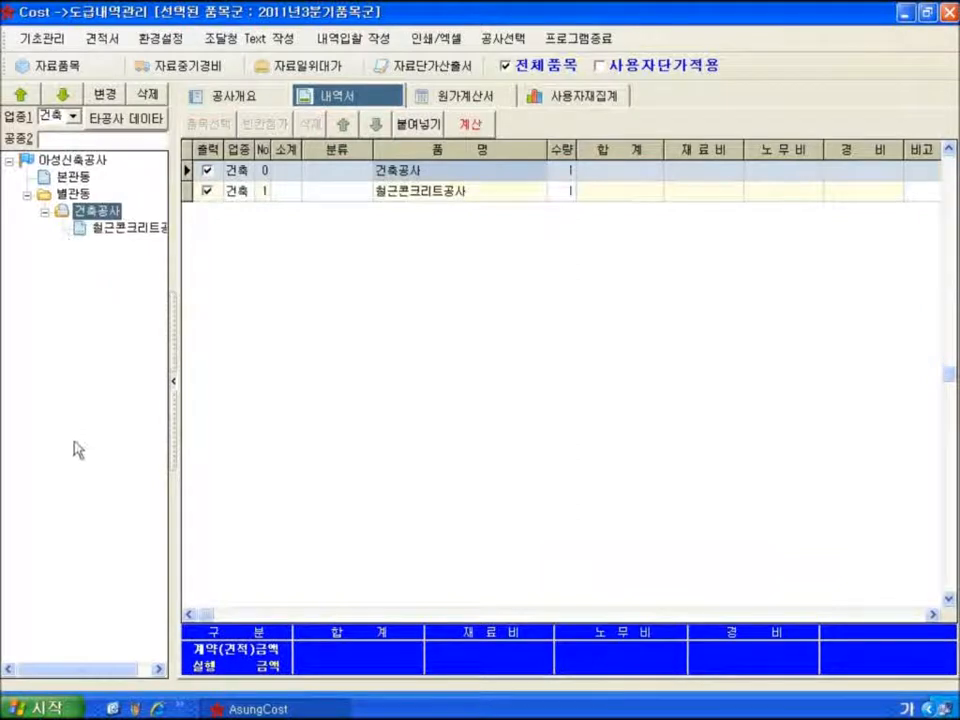
click(108, 241)
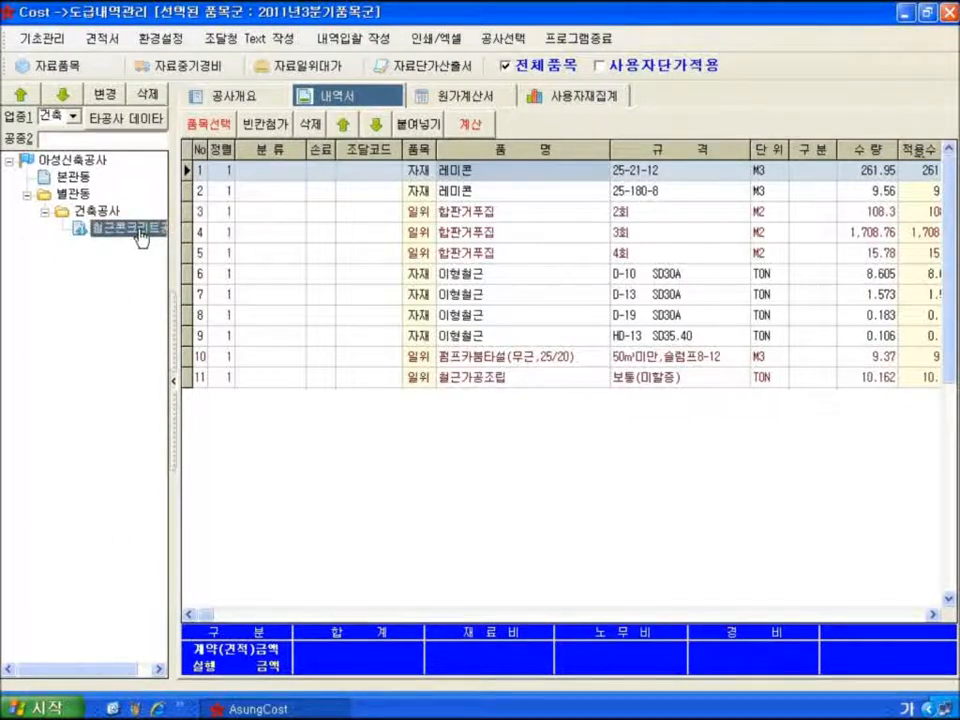
right_click(104, 290)
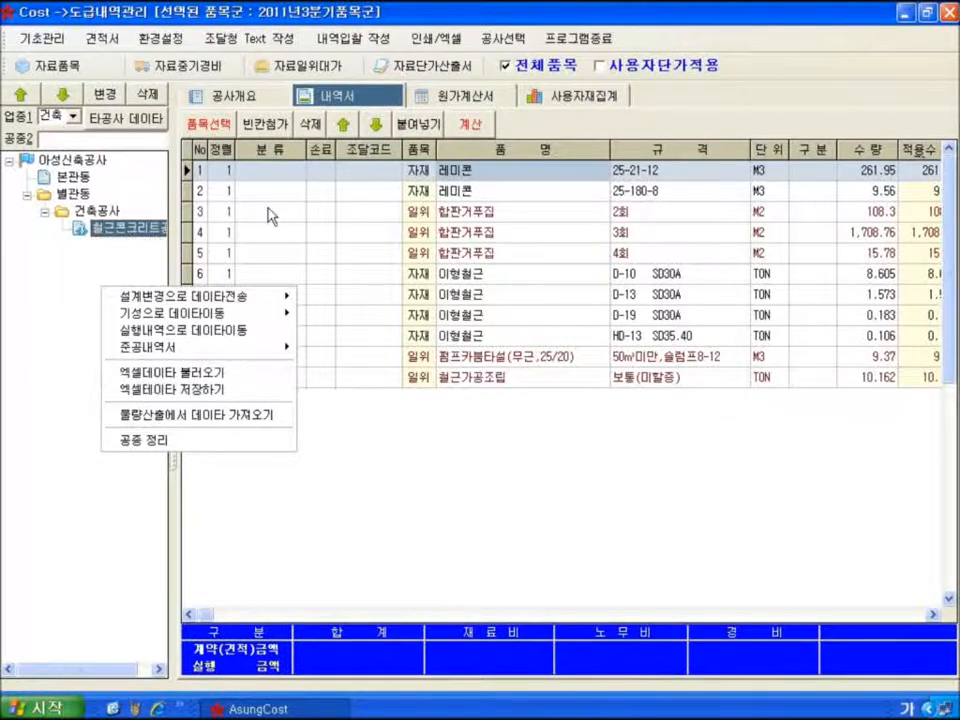
click(210, 414)
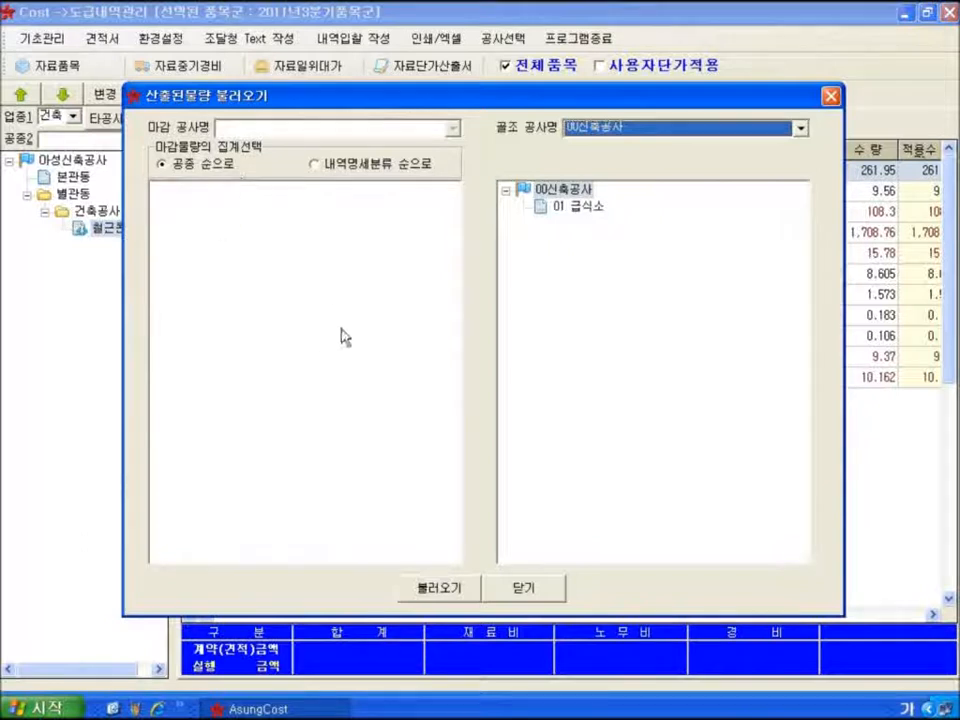
click(513, 590)
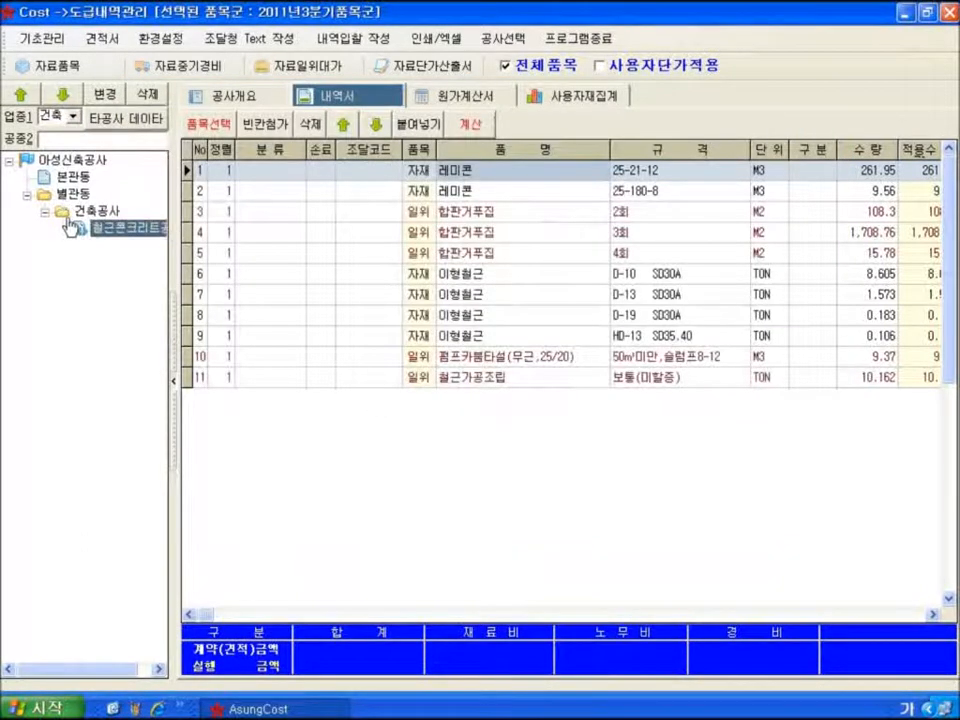
Step: Compare the 건축공사 and 별관동 summaries, then examine the 01 급식소 and 00신축공사 import sources for 건축공사 and close without importing
click(62, 216)
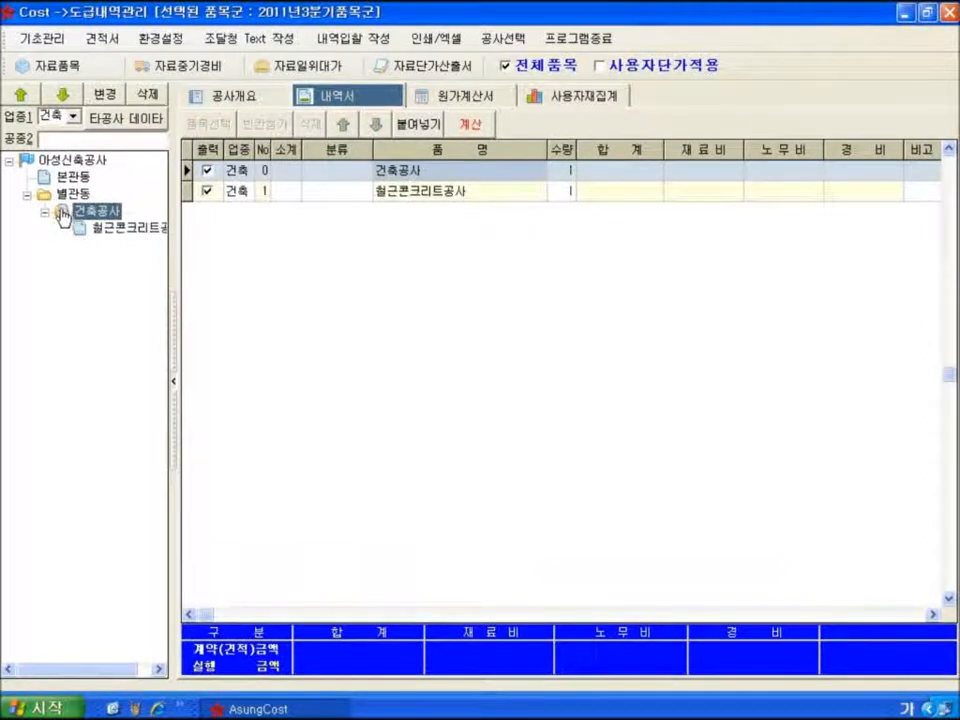
click(58, 195)
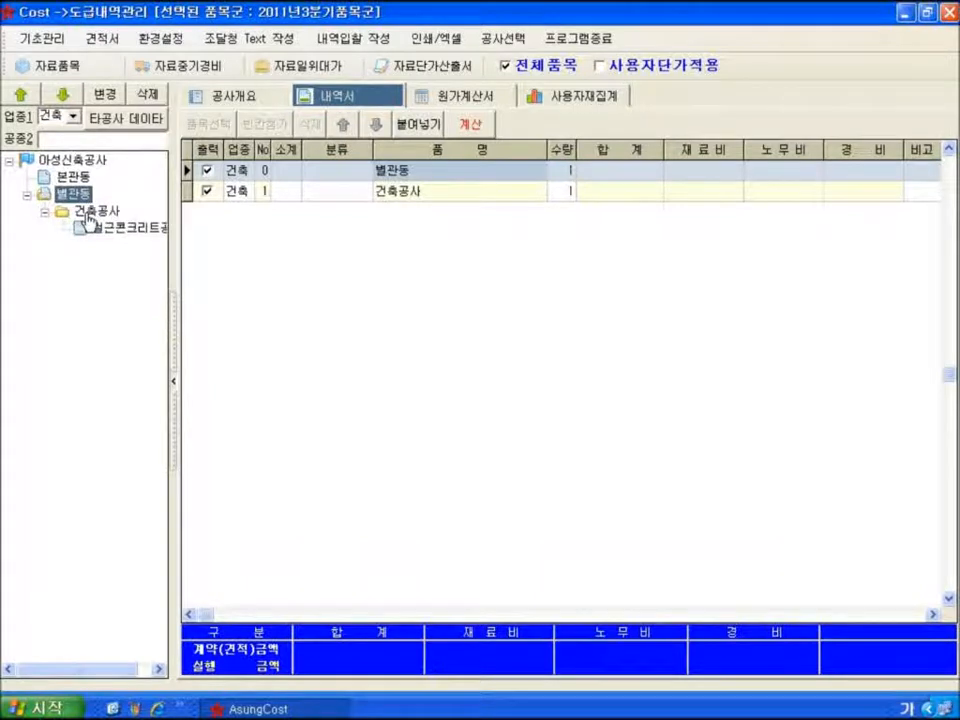
click(89, 215)
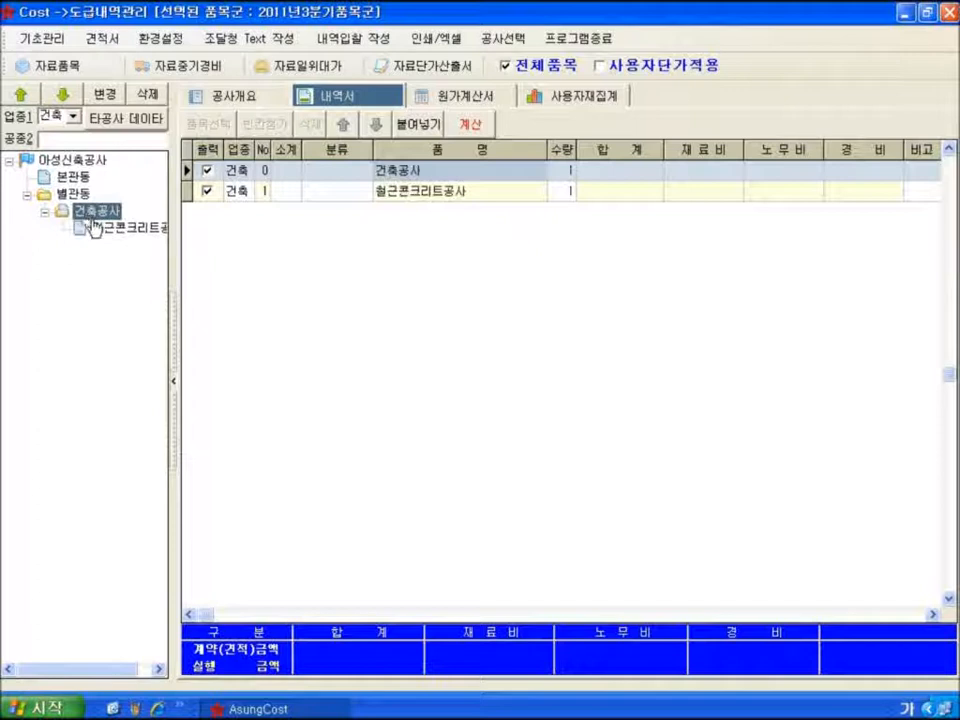
right_click(95, 258)
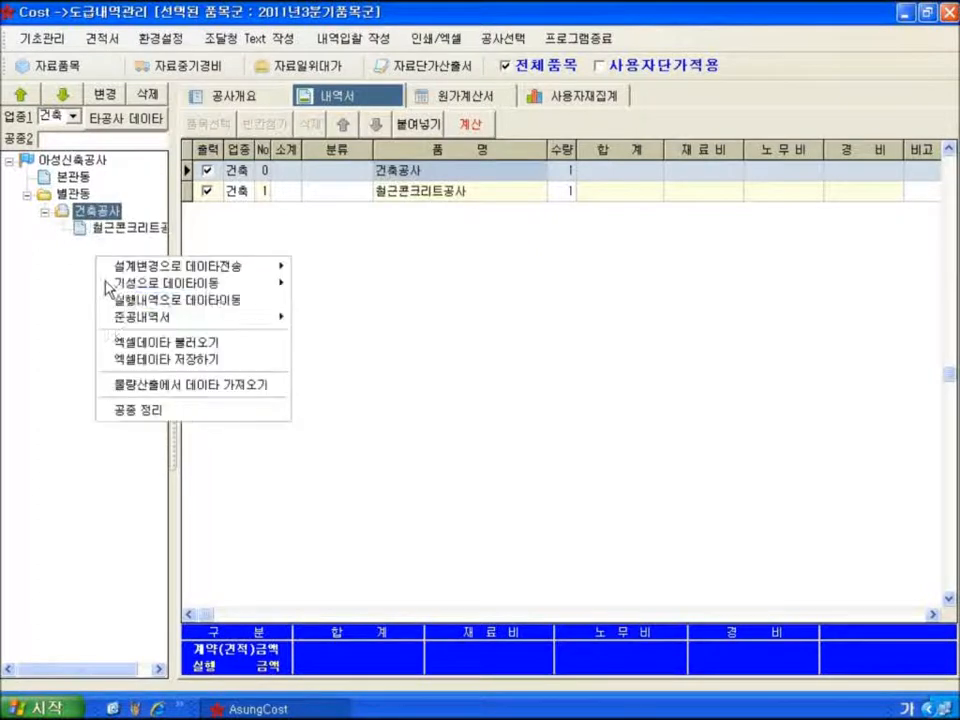
click(135, 385)
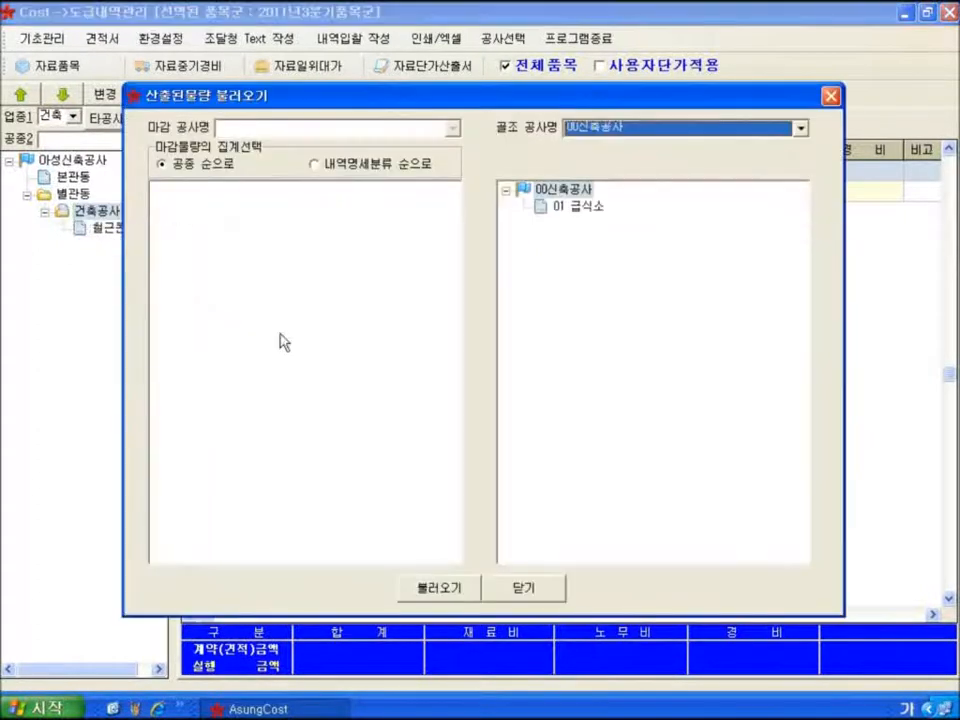
click(560, 208)
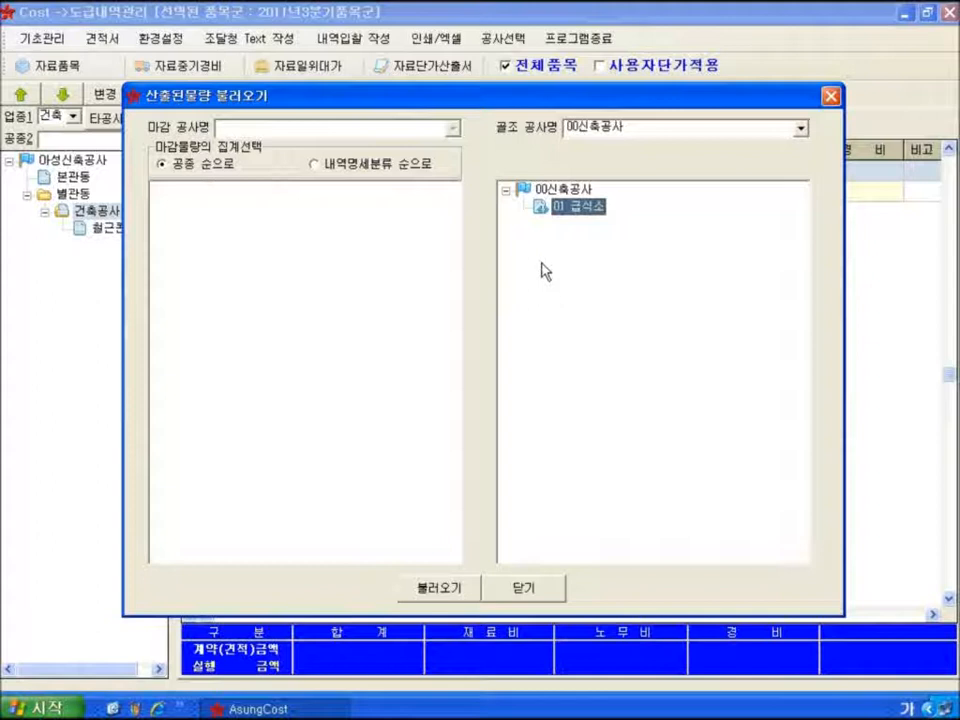
click(555, 190)
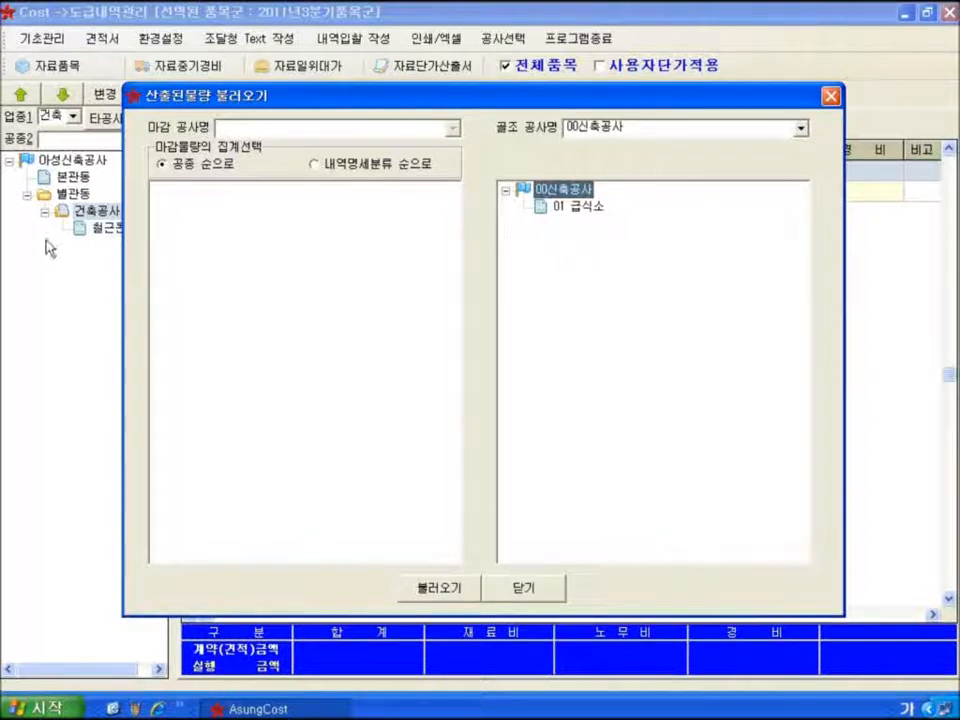
click(500, 586)
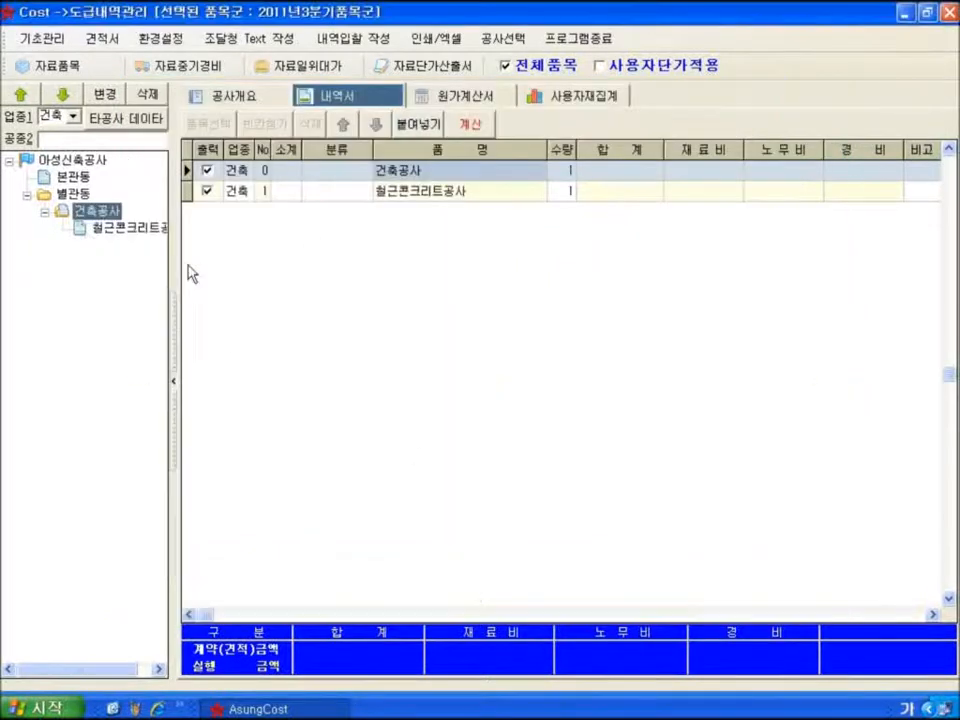
Step: View the 철근콘크리트공사 items again and recheck the quantity import dialog for 건축공사, closing it without importing
click(142, 230)
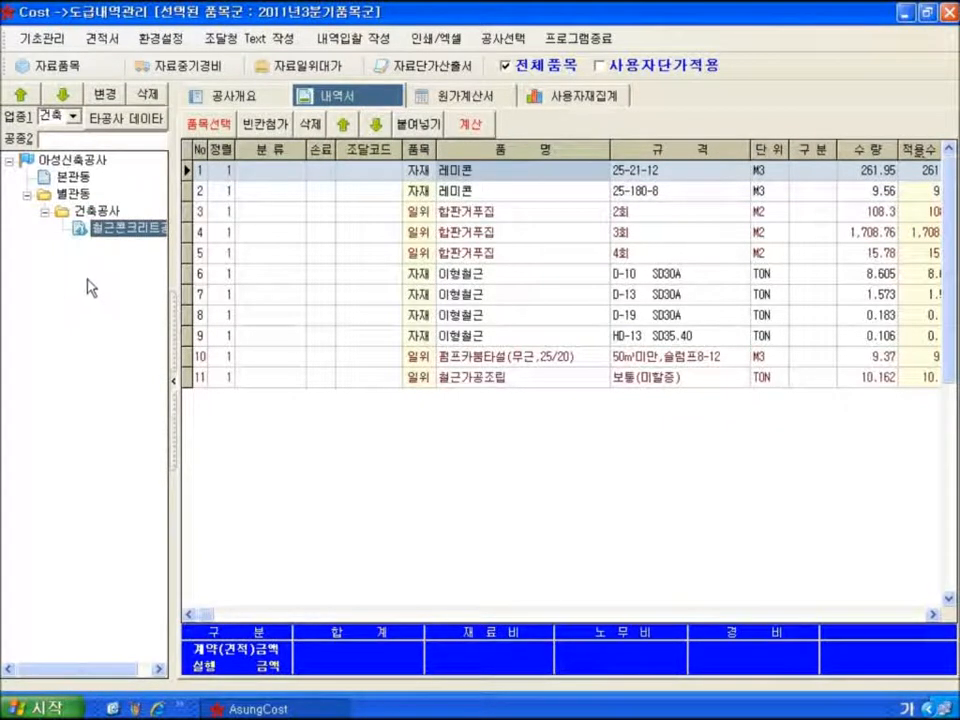
right_click(90, 287)
right_click(100, 214)
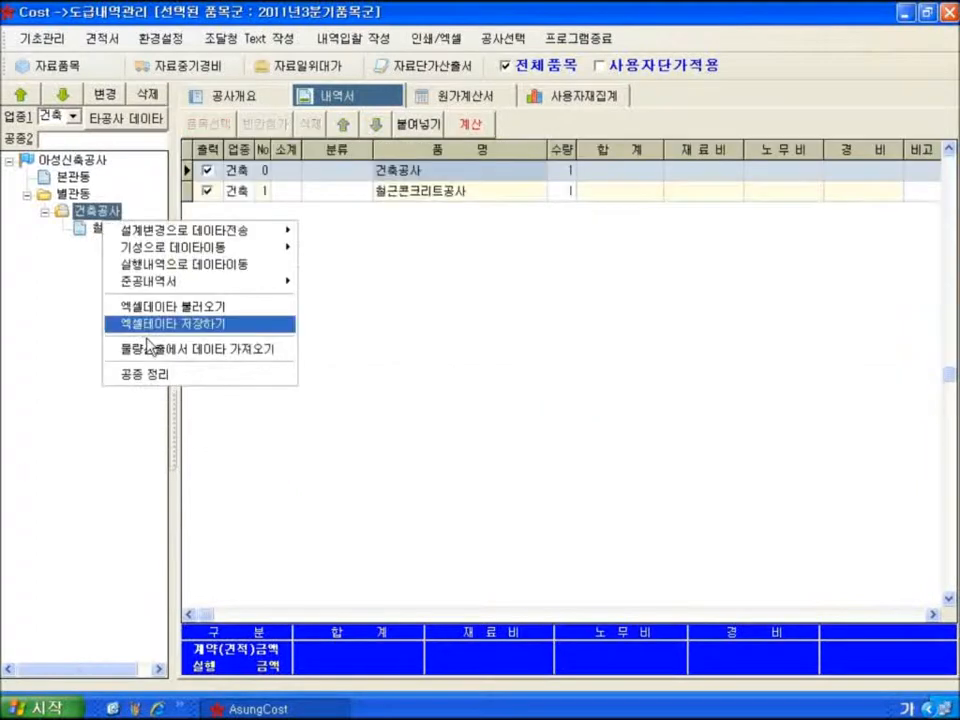
click(150, 348)
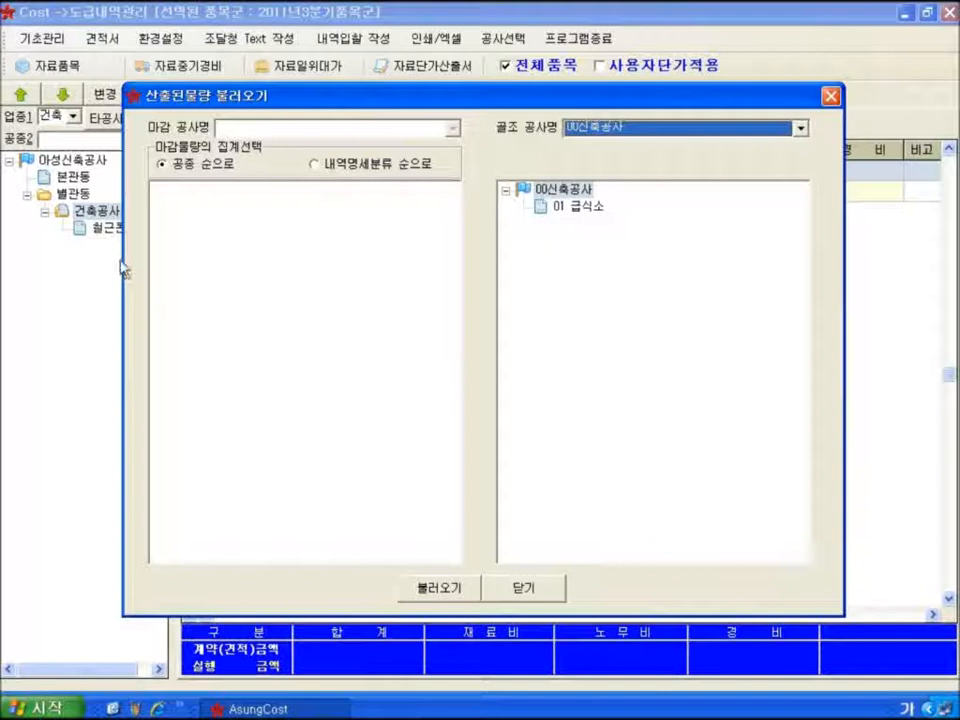
click(518, 588)
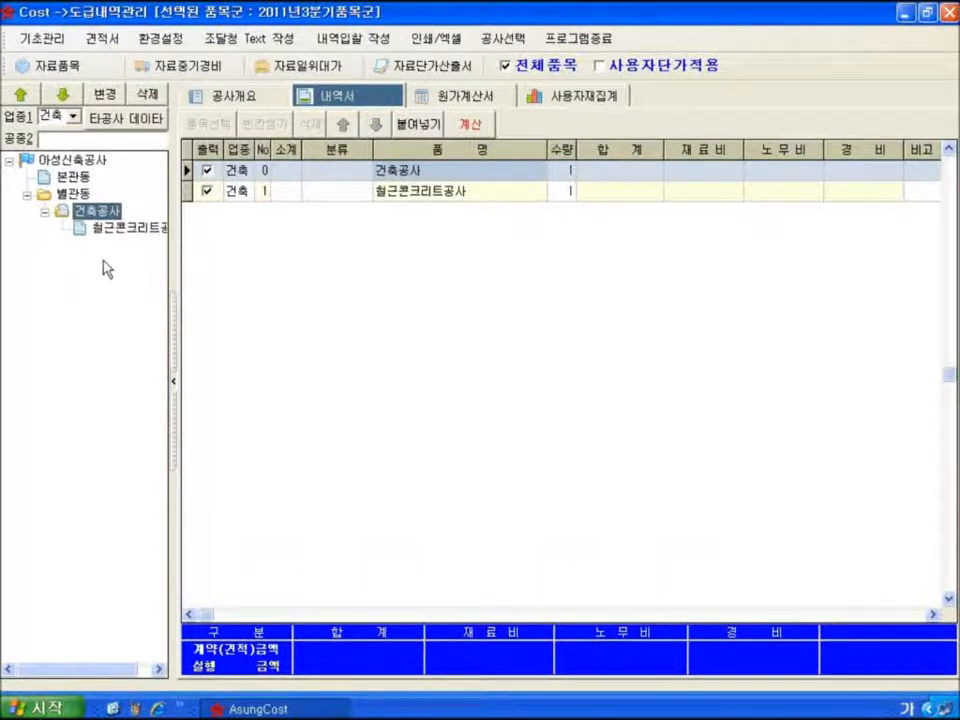
Step: Copy the 토공 work type from the other project 00샘플공사 into 본관동 and view the copied work type
click(148, 121)
click(50, 390)
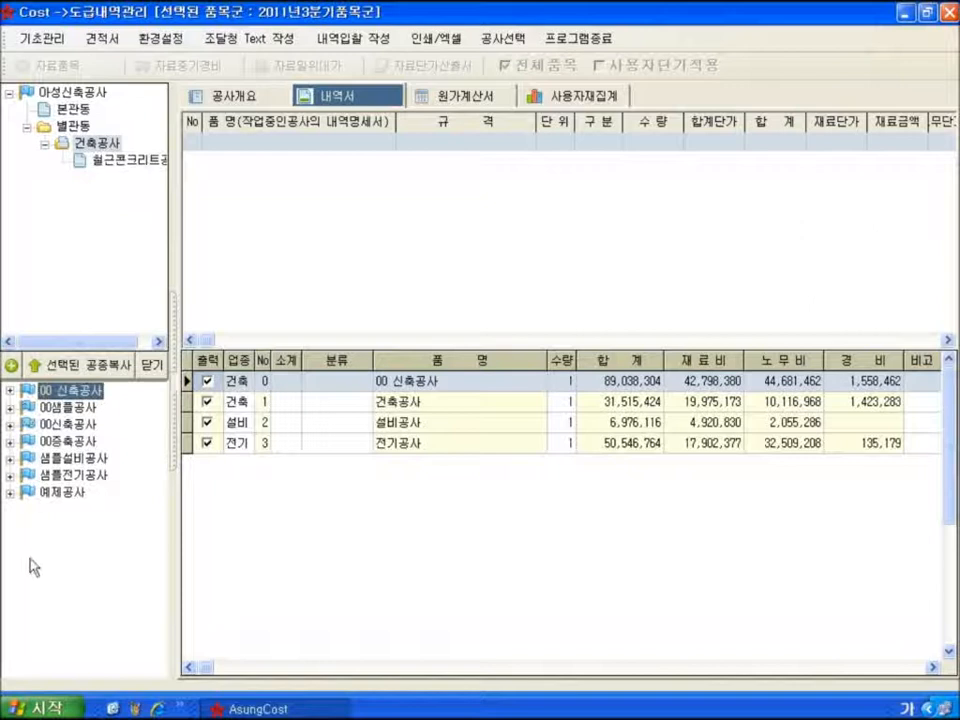
click(64, 110)
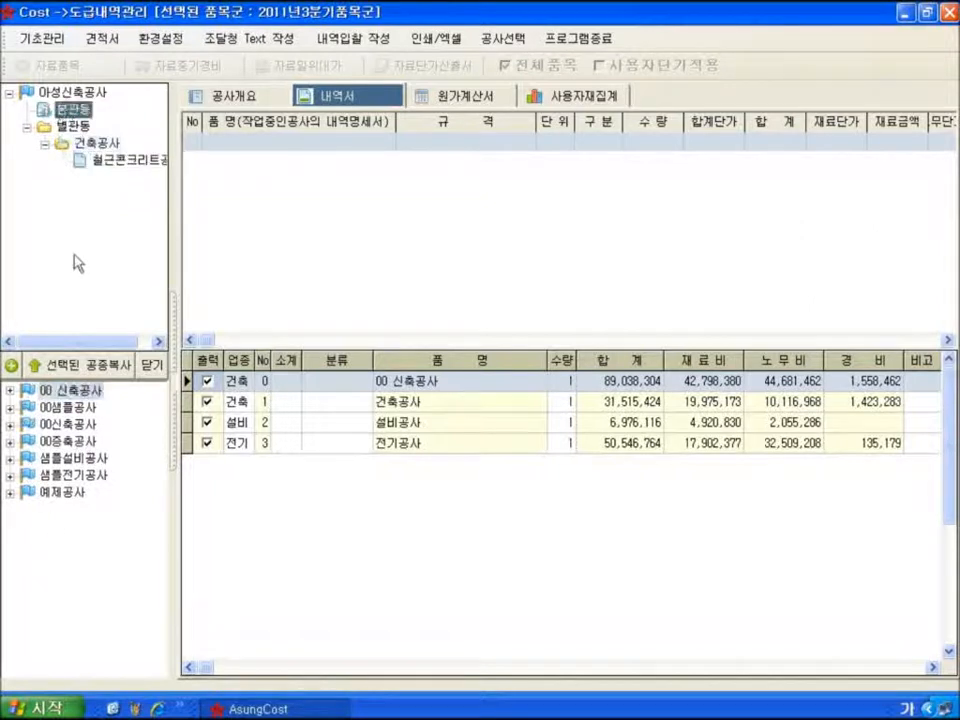
click(9, 395)
click(10, 407)
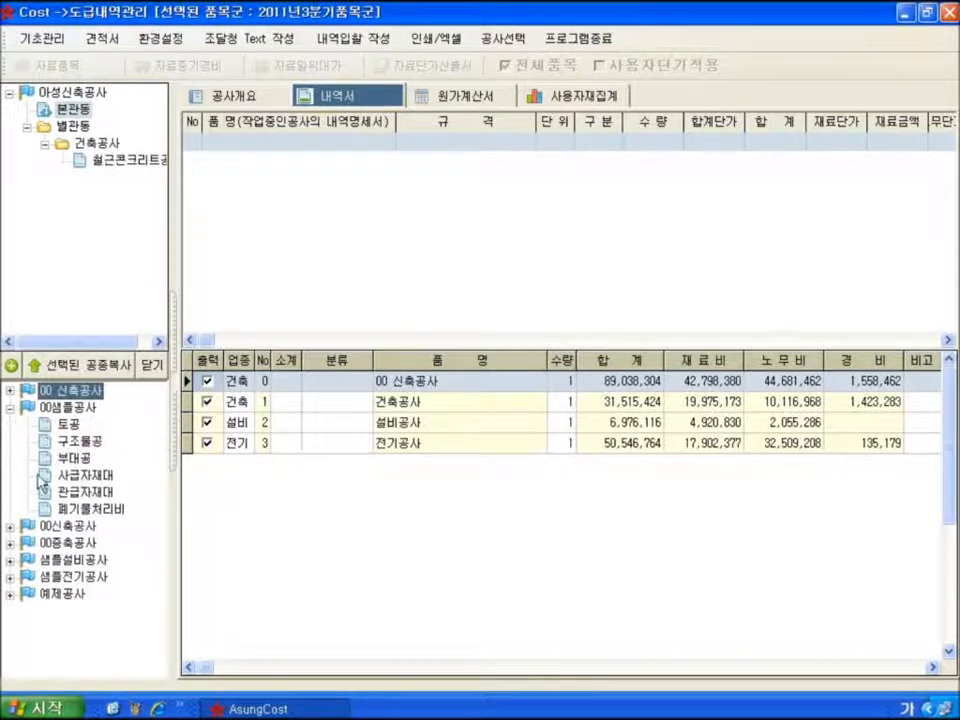
click(66, 427)
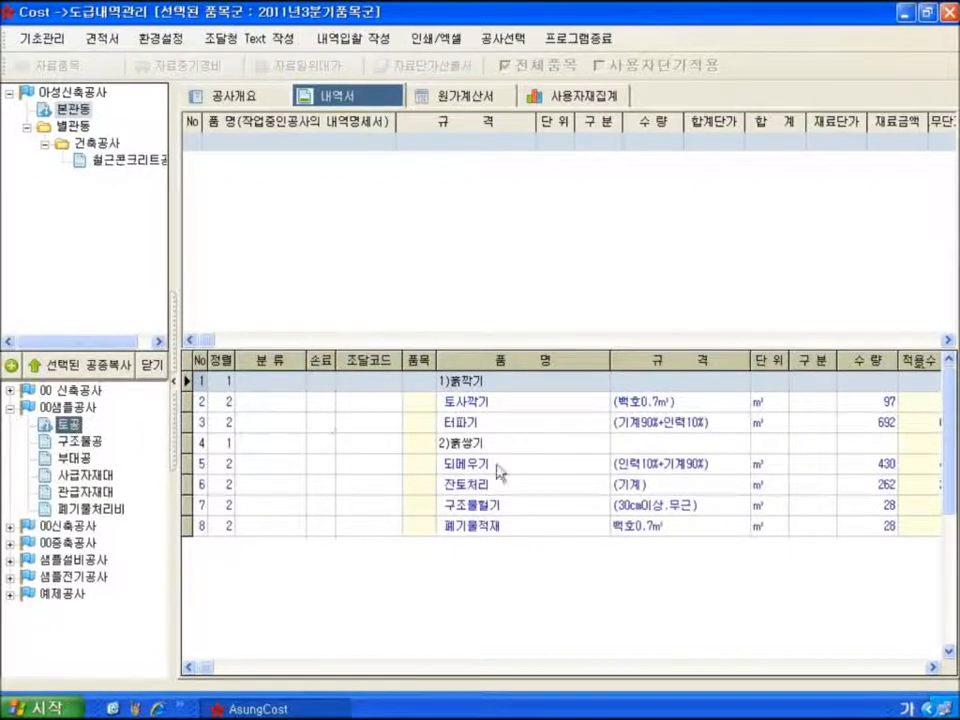
click(80, 370)
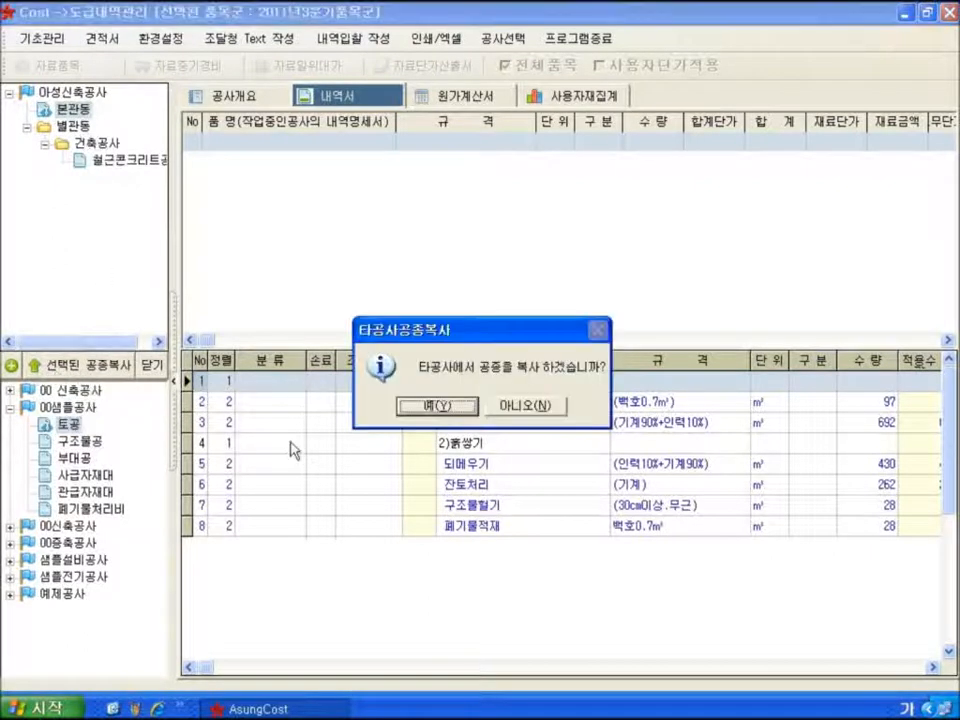
click(437, 405)
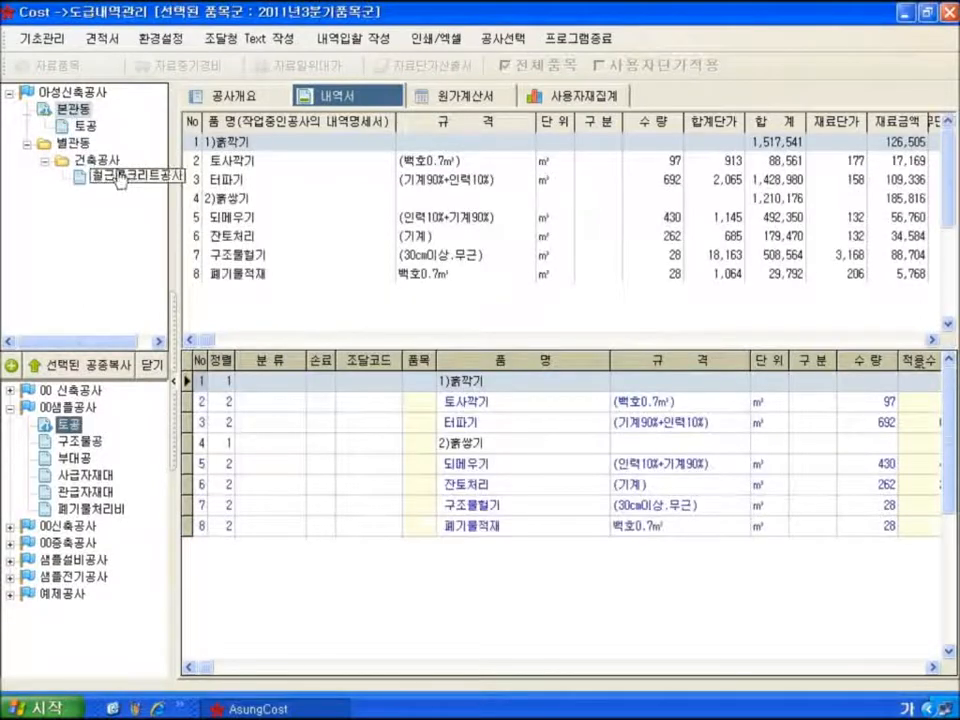
click(80, 127)
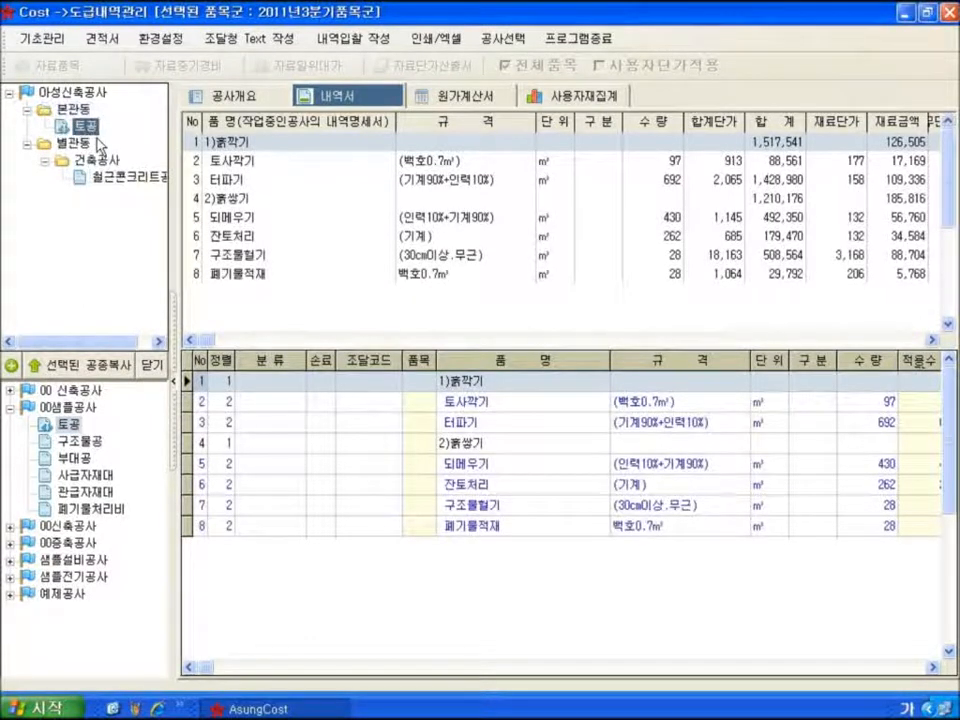
Step: Copy the 가설공사 work type from 건축공사 of the other project 00신축공사 into 본관동
click(10, 526)
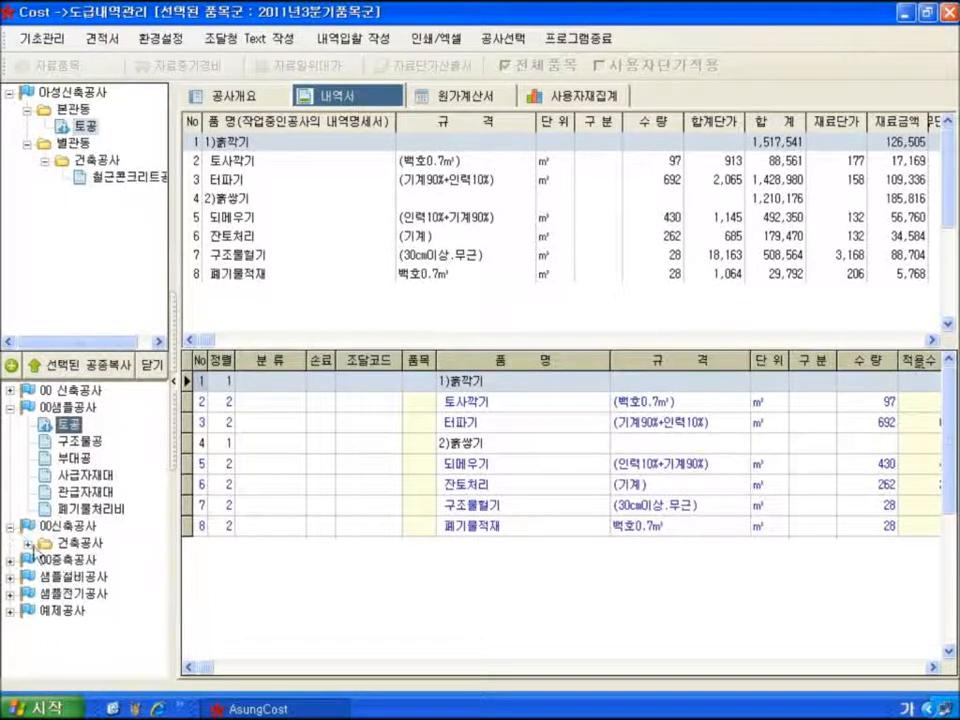
click(28, 542)
click(100, 544)
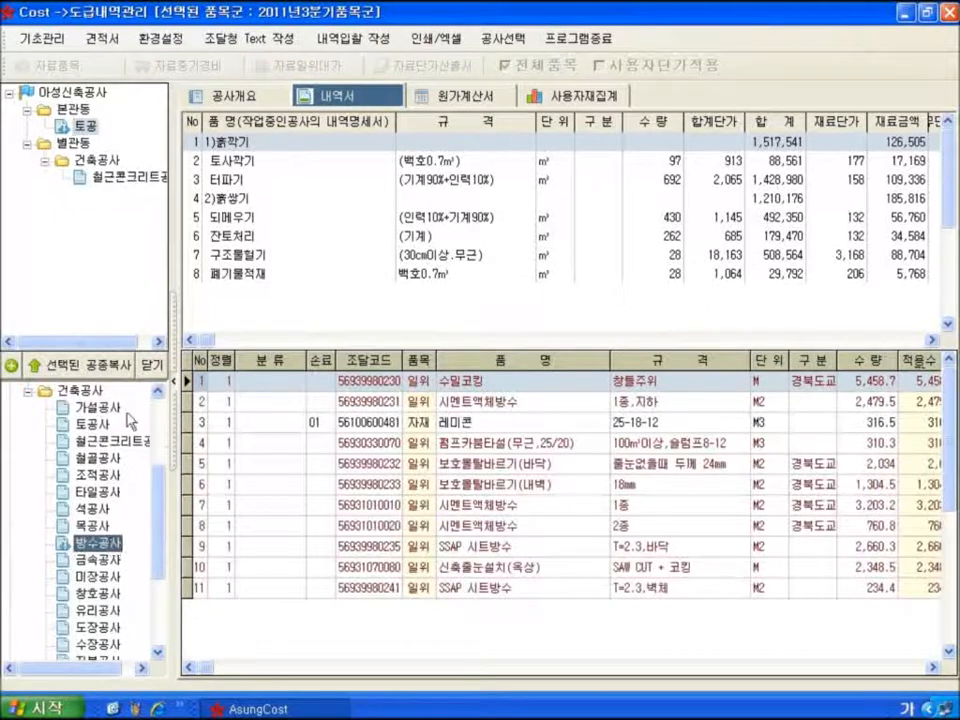
scroll(110, 420, up, 2)
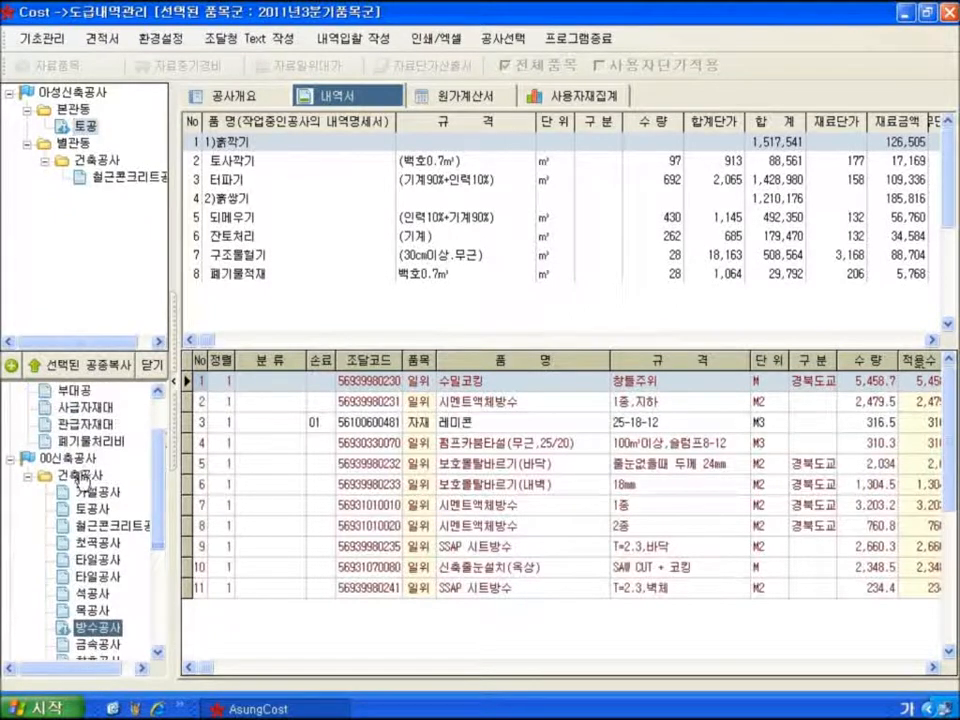
click(66, 476)
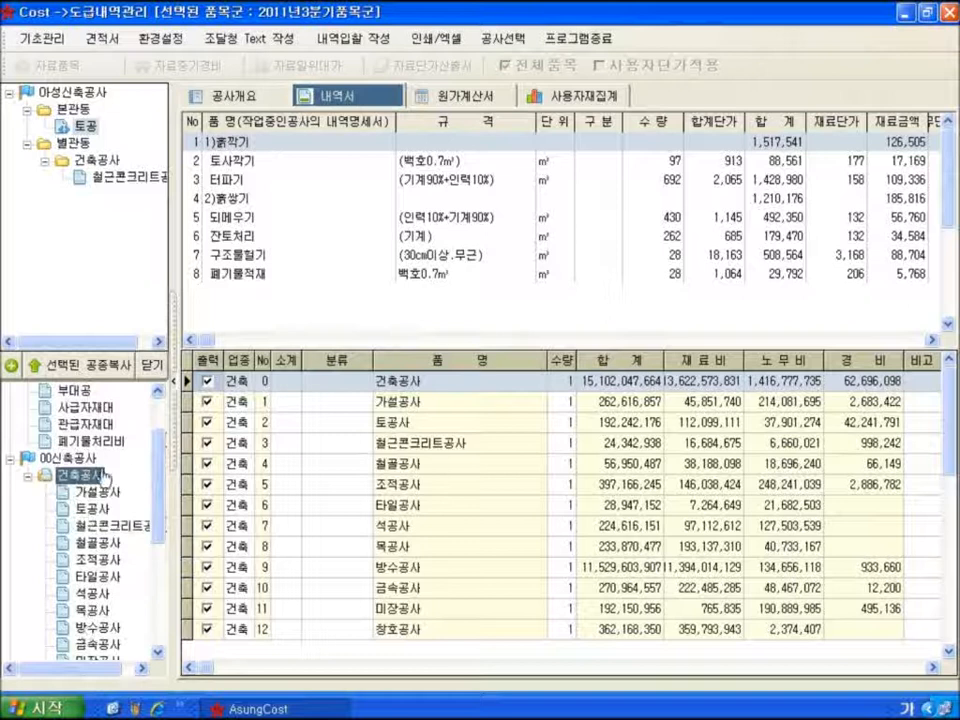
drag(156, 449, 156, 502)
scroll(93, 547, up, 5)
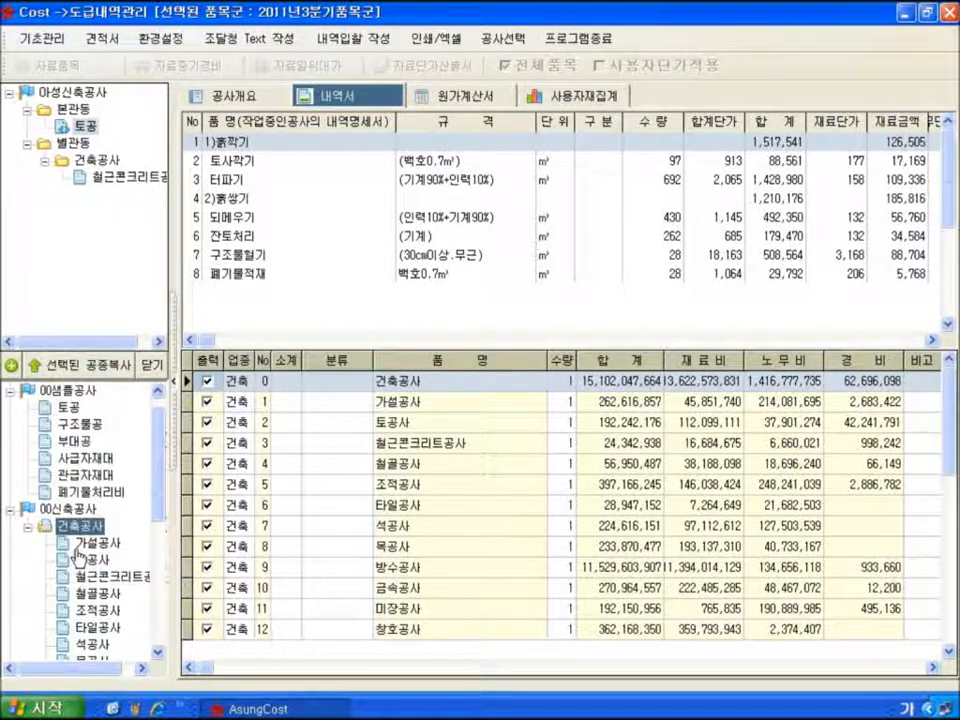
click(100, 542)
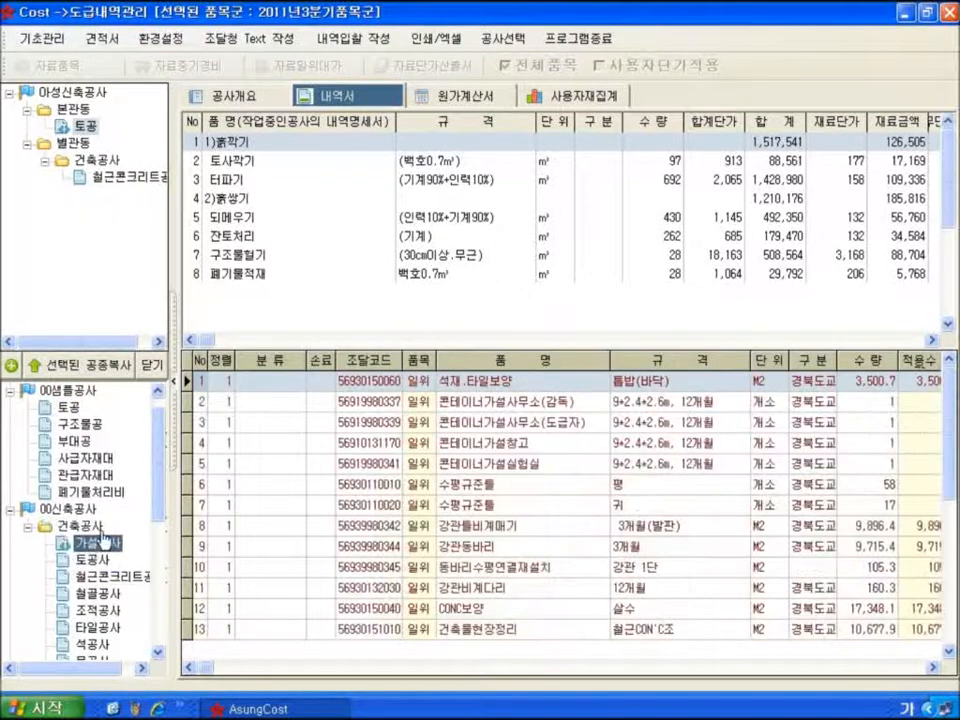
click(64, 111)
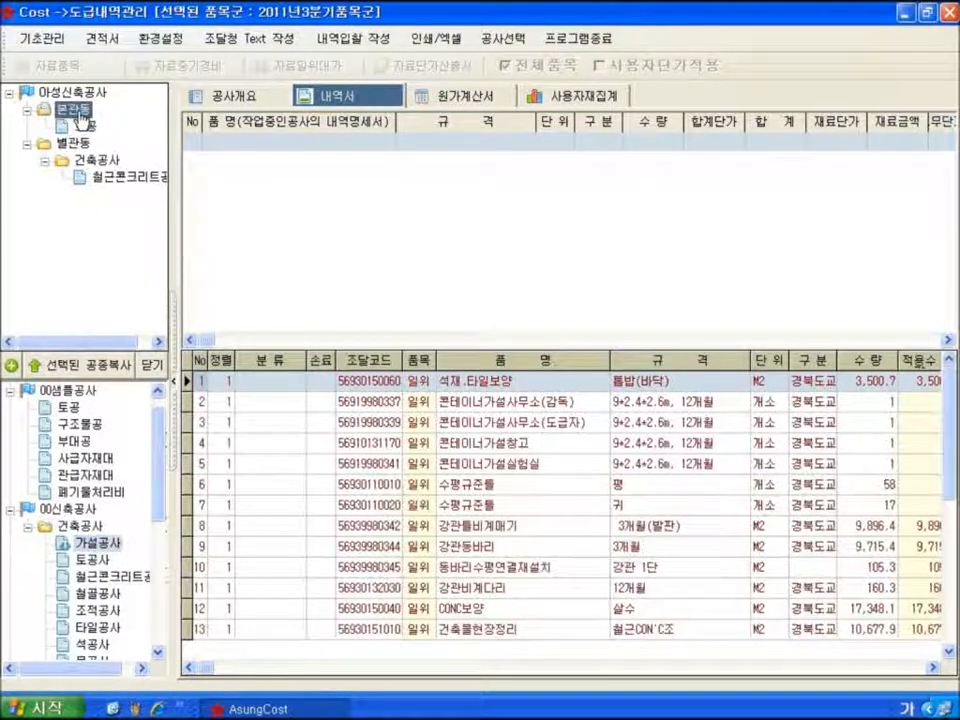
click(117, 364)
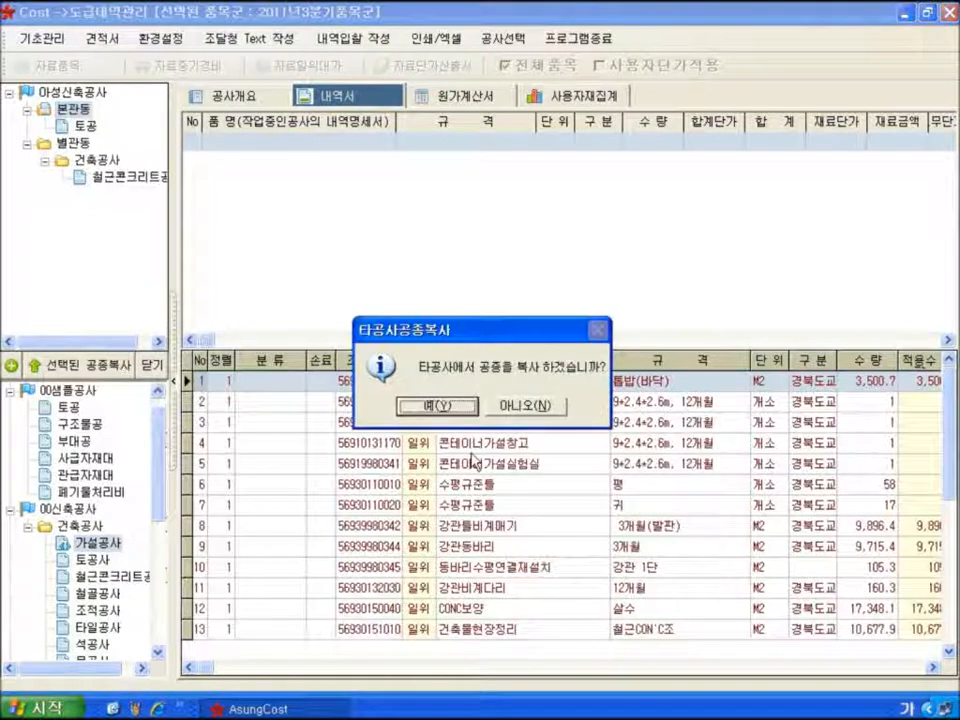
click(428, 404)
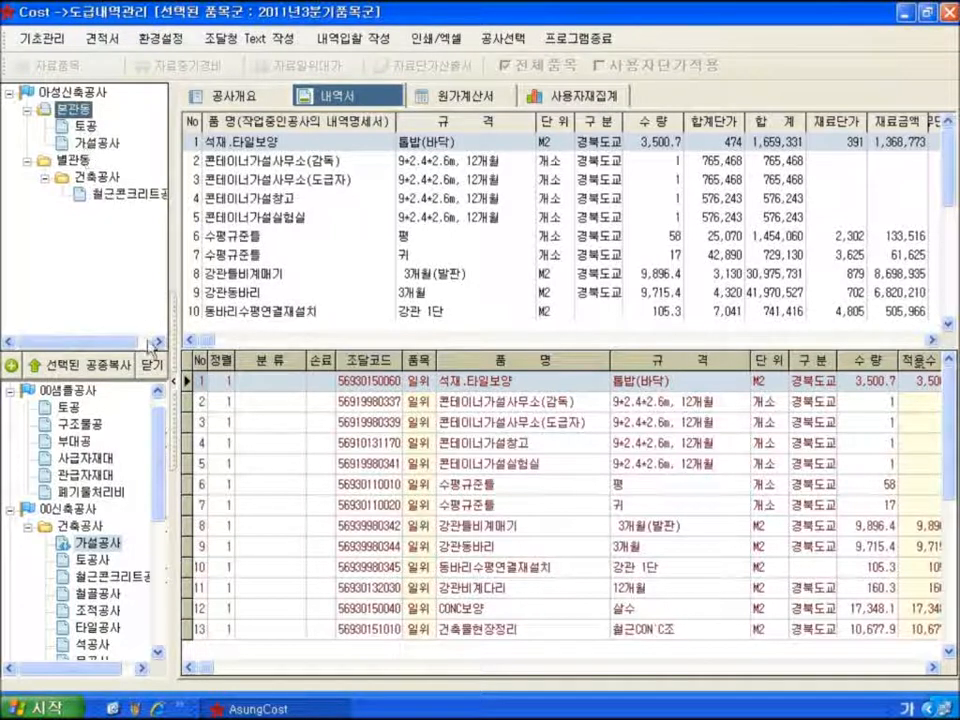
Step: Close the other-project data view and review the copied 토공 and 가설공사 work types under 본관동
click(150, 366)
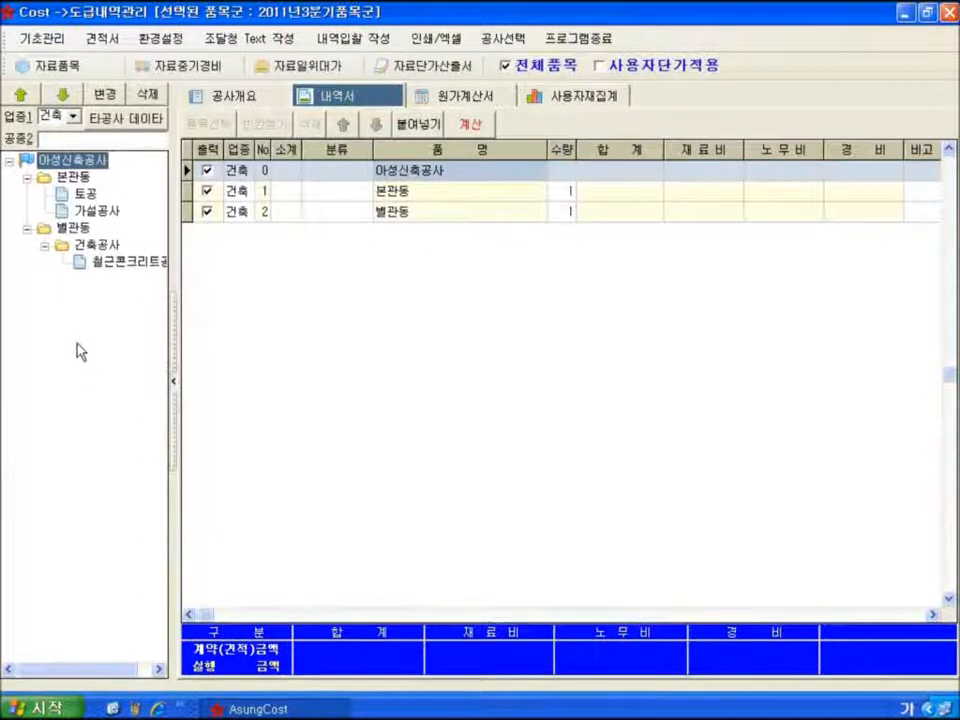
click(87, 194)
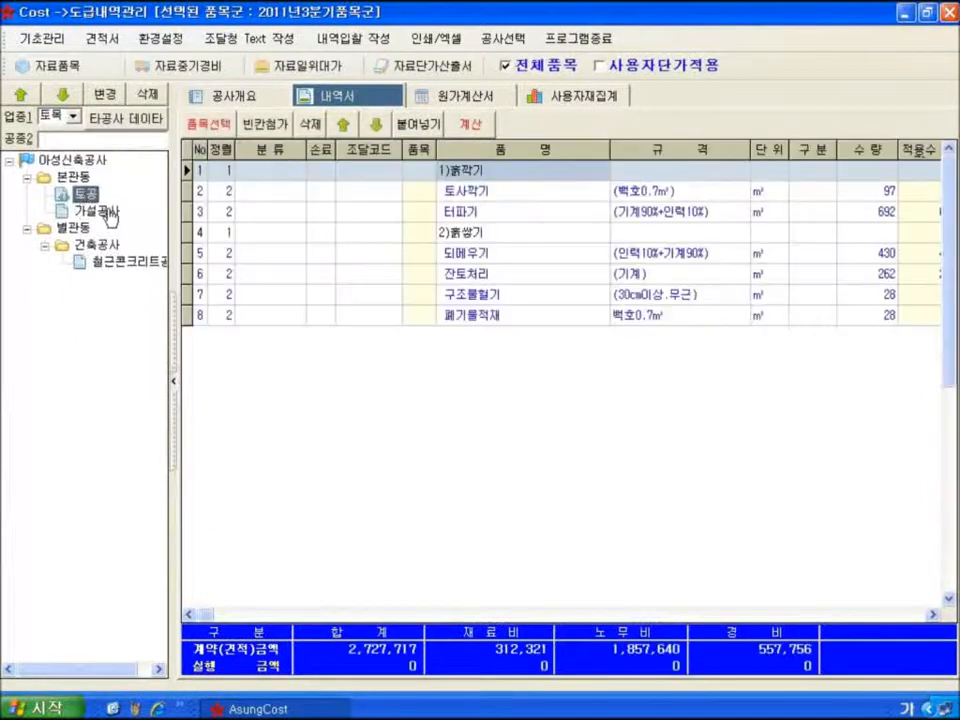
click(104, 212)
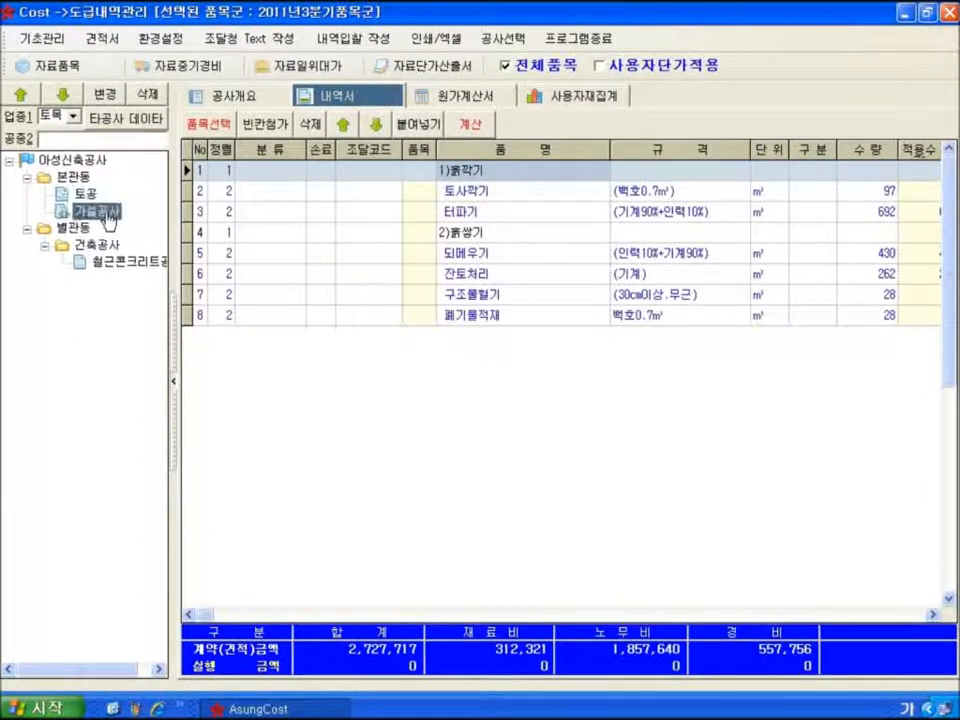